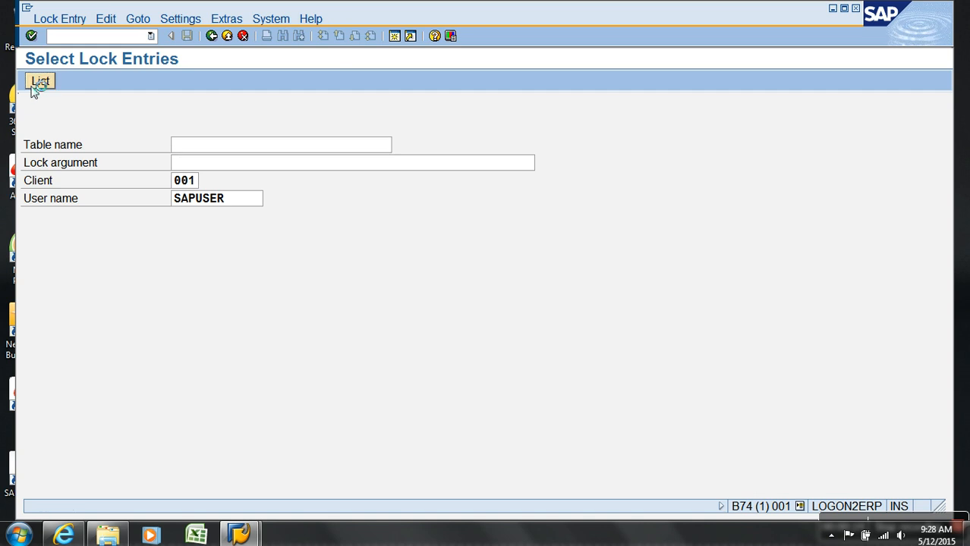
List the lock entries for client 001 and delete the RSTRANENQ lock held on the BMWCUBE_TRAN to BMWCUBE transformation.
click(46, 134)
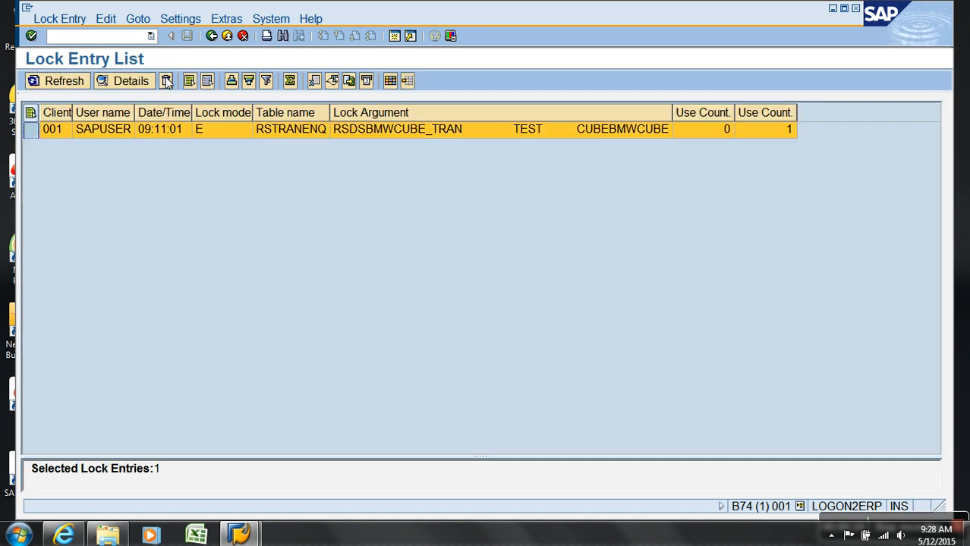
click(166, 80)
click(282, 274)
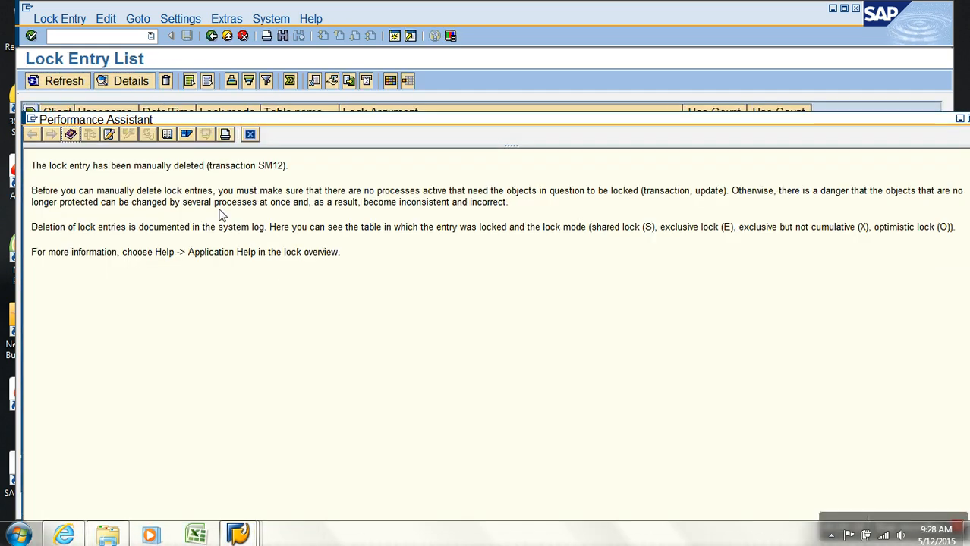
Leave the lock entry list and start the Data Warehousing Workbench with transaction /nrsa1.
click(125, 38)
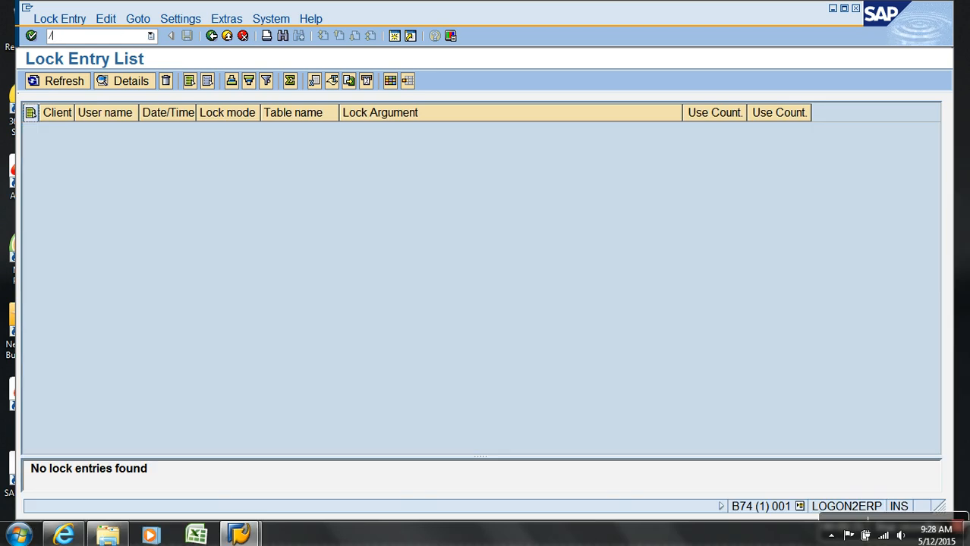
text(/nrsa1)
key(Return)
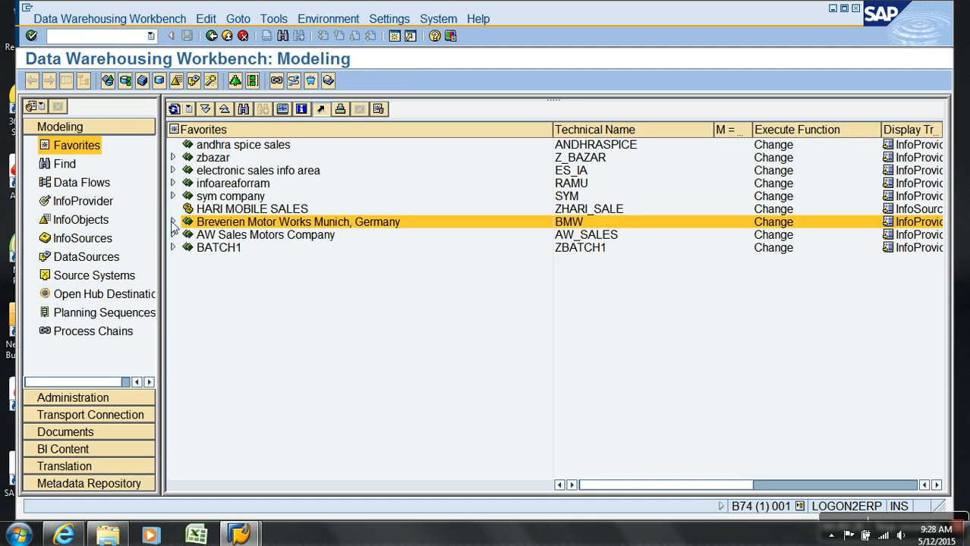
Open the BMWCUBE_TRAN to BMWCUBE transformation under Deep Dive Examples in change mode and hide the navigation trees.
click(172, 222)
click(187, 260)
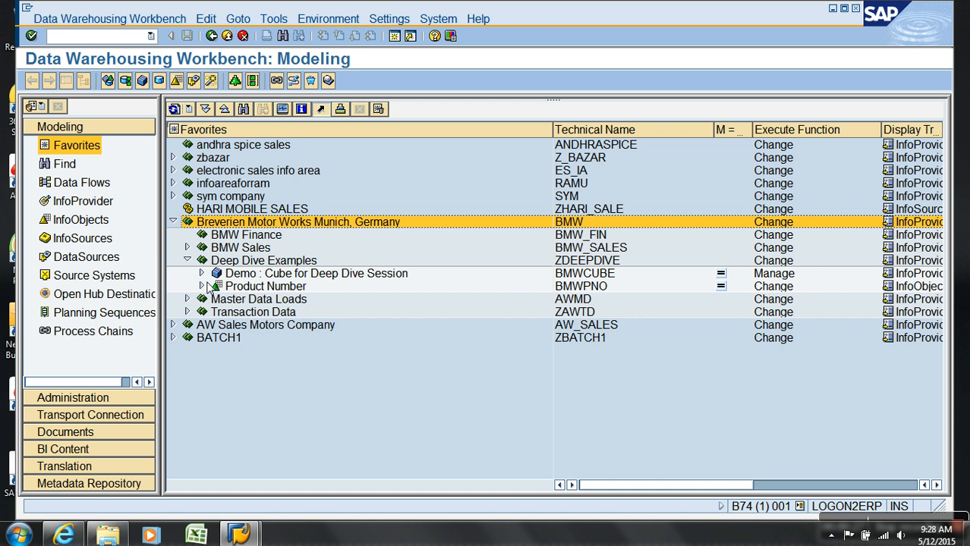
click(201, 273)
click(217, 286)
right_click(292, 286)
click(348, 312)
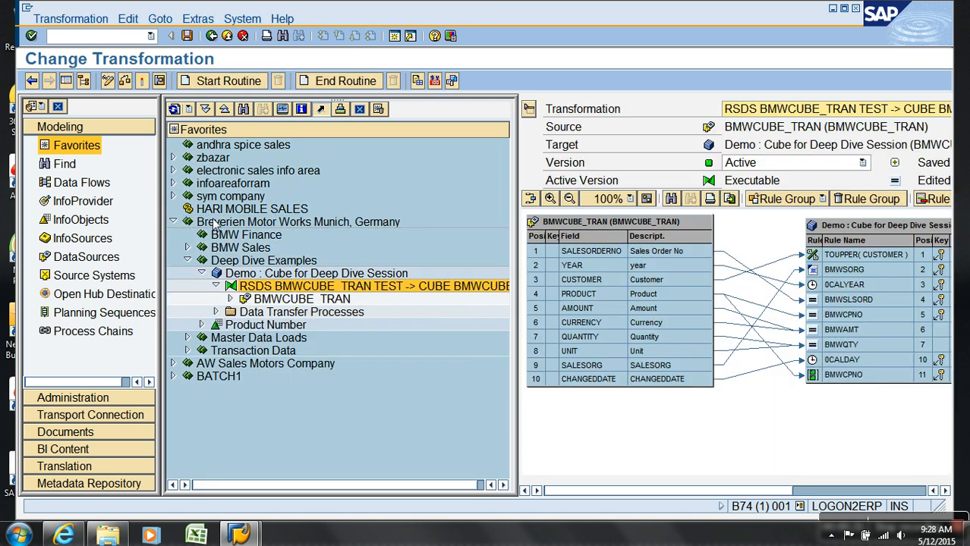
click(66, 80)
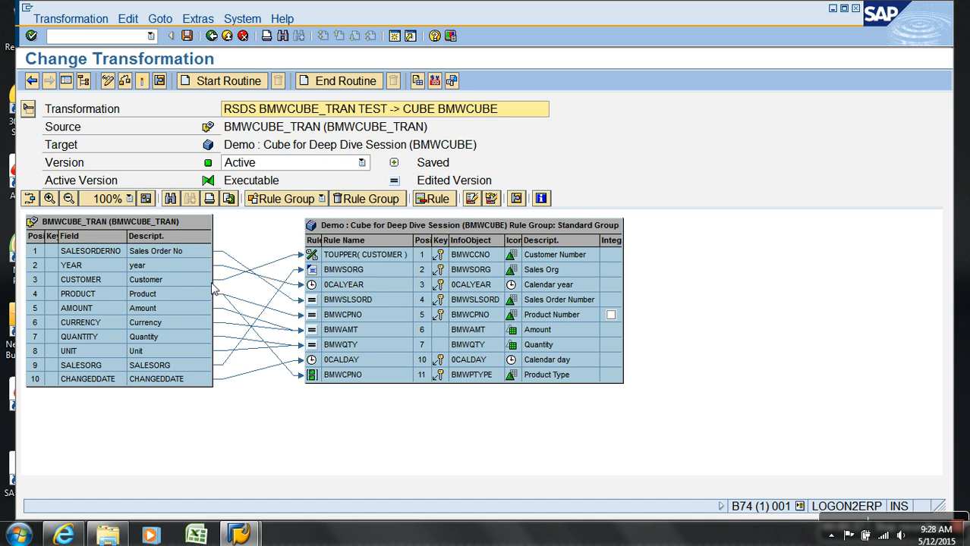
Delete the existing transformation rule for the BMWSORG (Sales Org) target field.
click(297, 286)
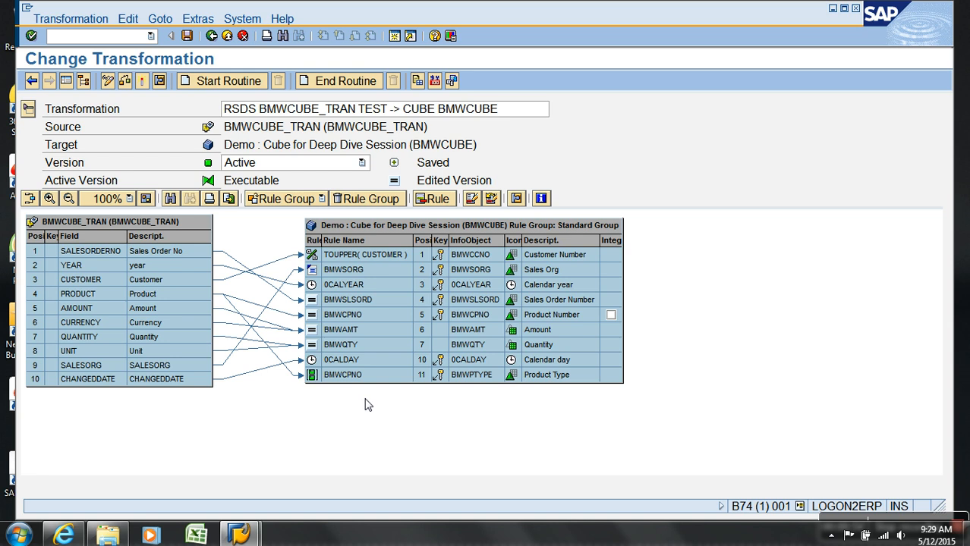
right_click(320, 270)
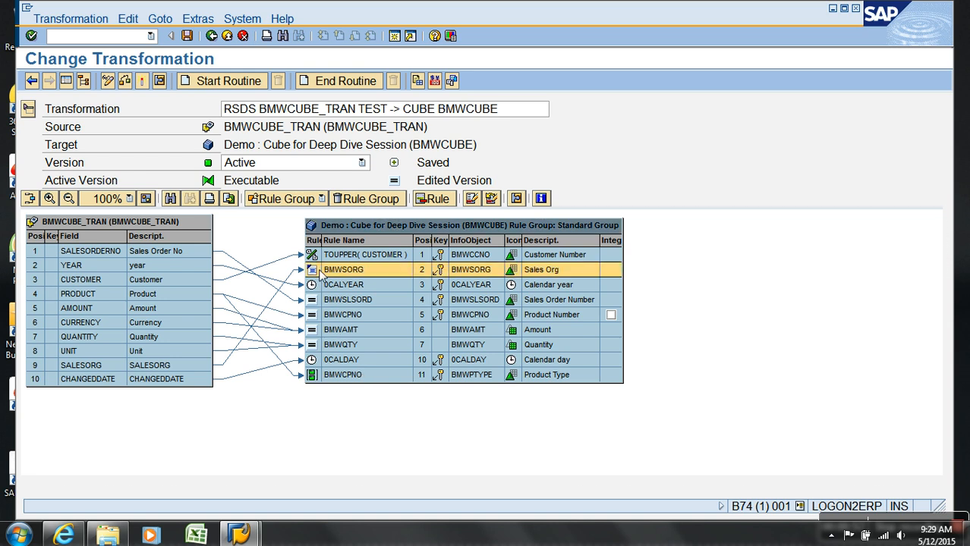
click(366, 313)
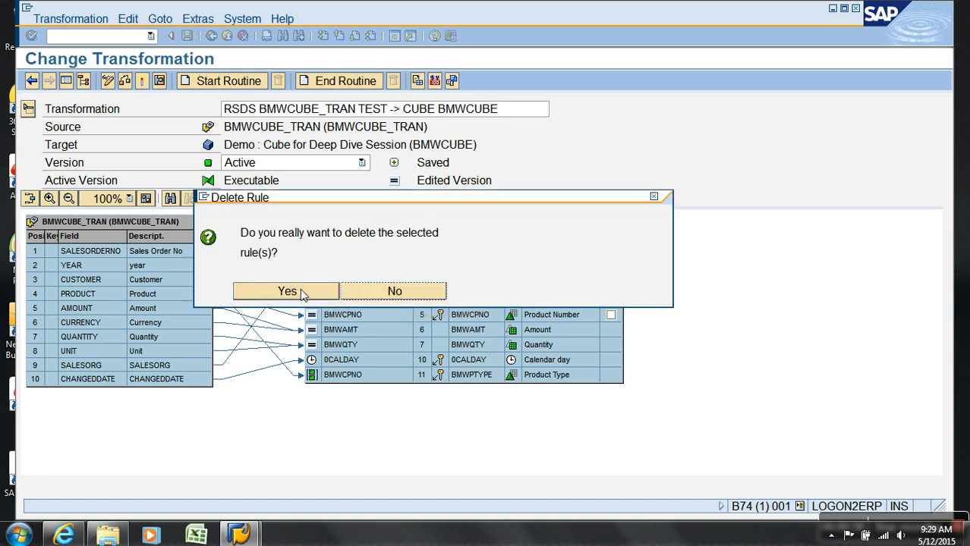
click(303, 289)
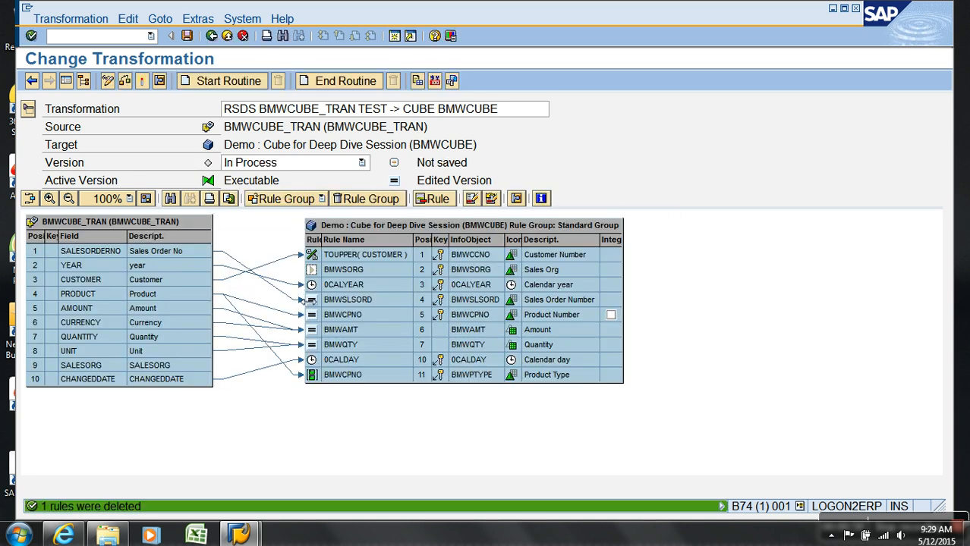
Switch to the desktop, open the Transform_sample_data file in Excel and examine the values in the SALESORG column.
click(108, 536)
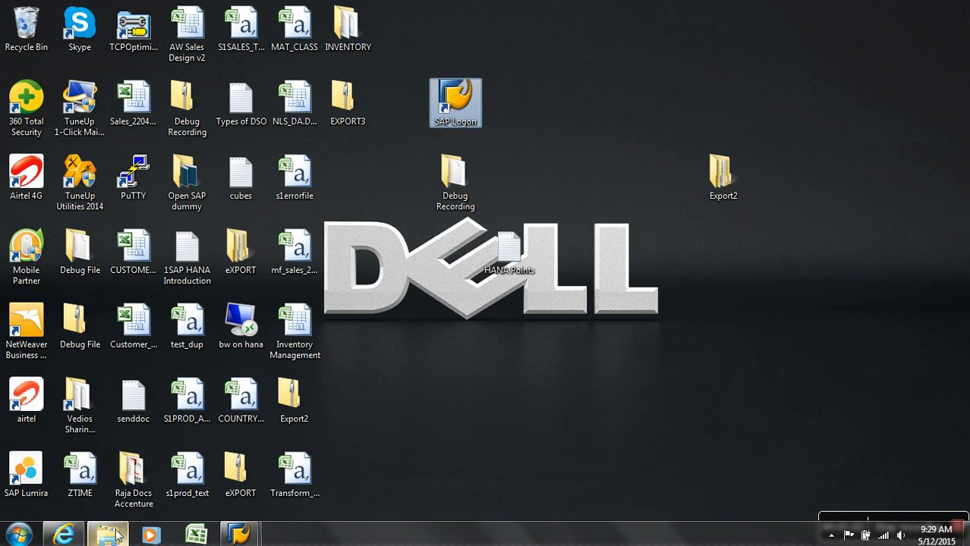
click(297, 255)
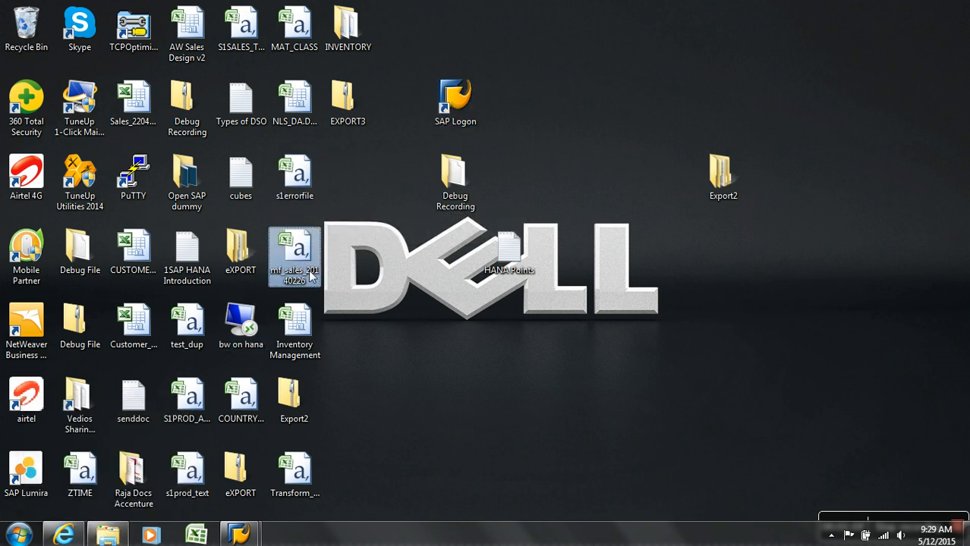
double_click(300, 474)
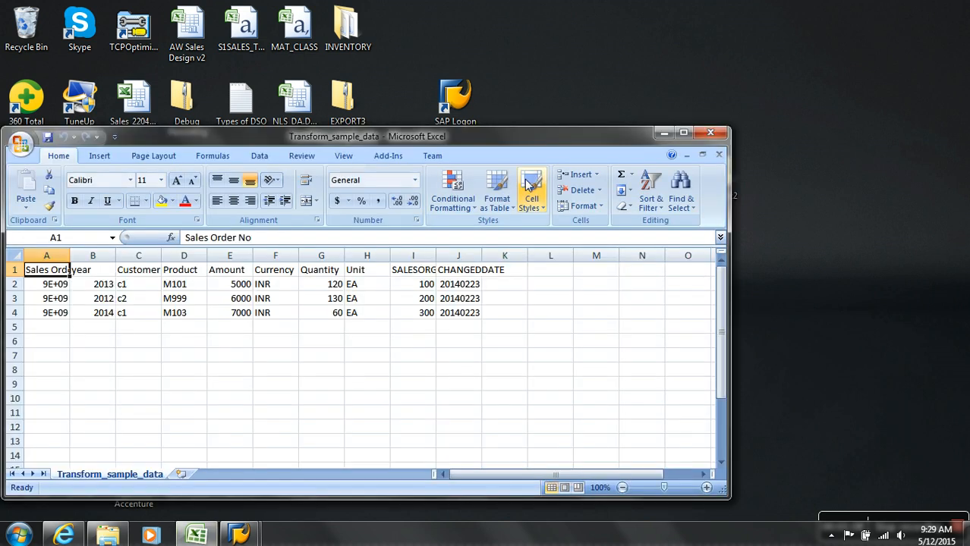
click(694, 127)
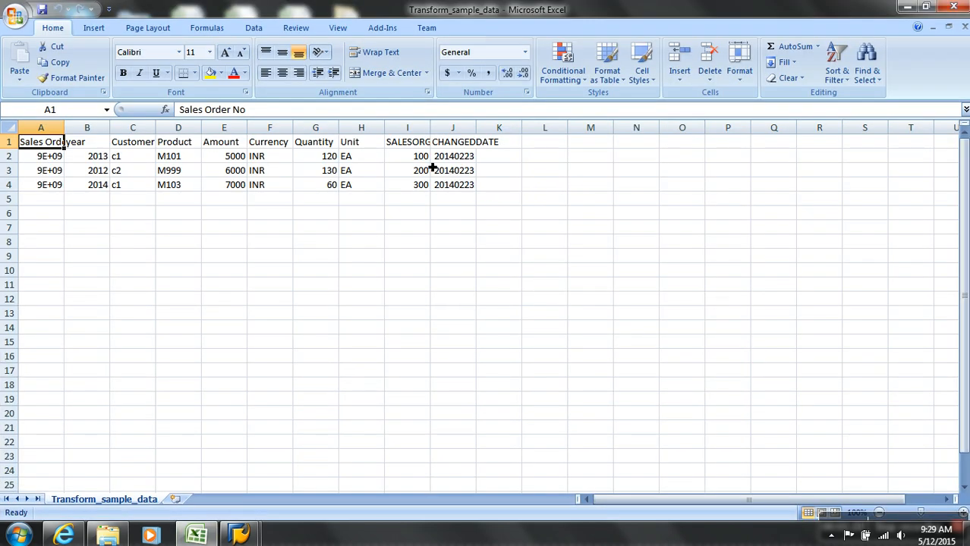
drag(421, 158, 425, 186)
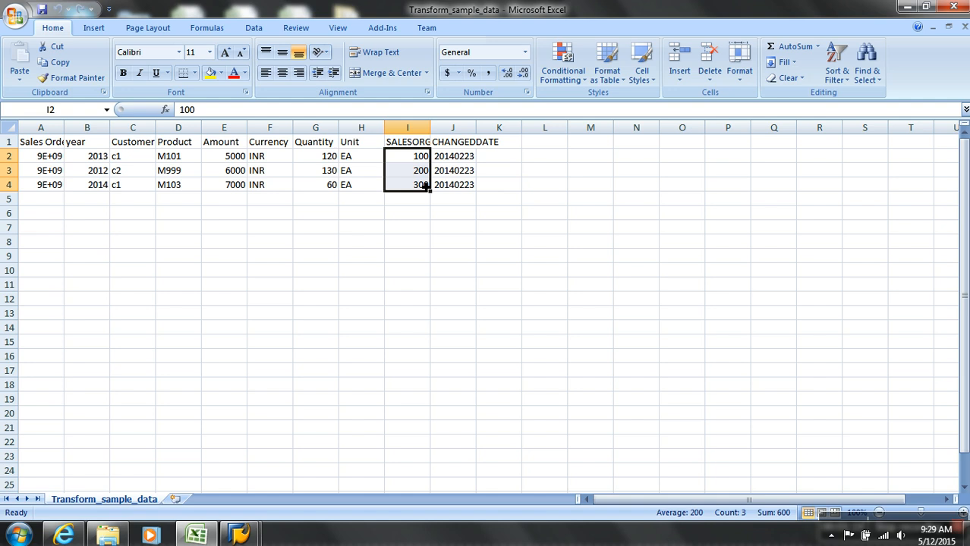
click(427, 213)
drag(420, 157, 415, 192)
click(414, 163)
click(412, 175)
click(415, 199)
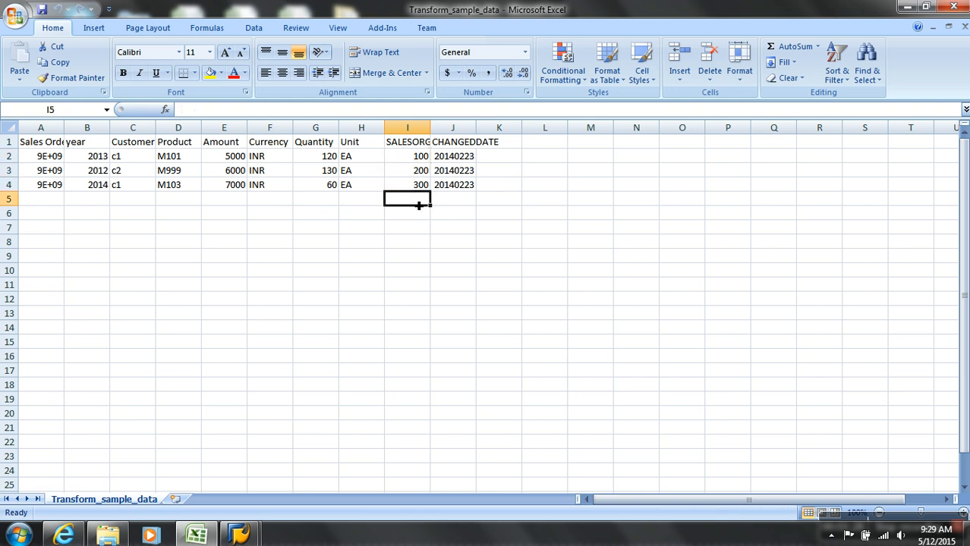
Switch back to the SAP transformation window and open the ABAP Dictionary (se11) in a new session.
mouse_move(255, 536)
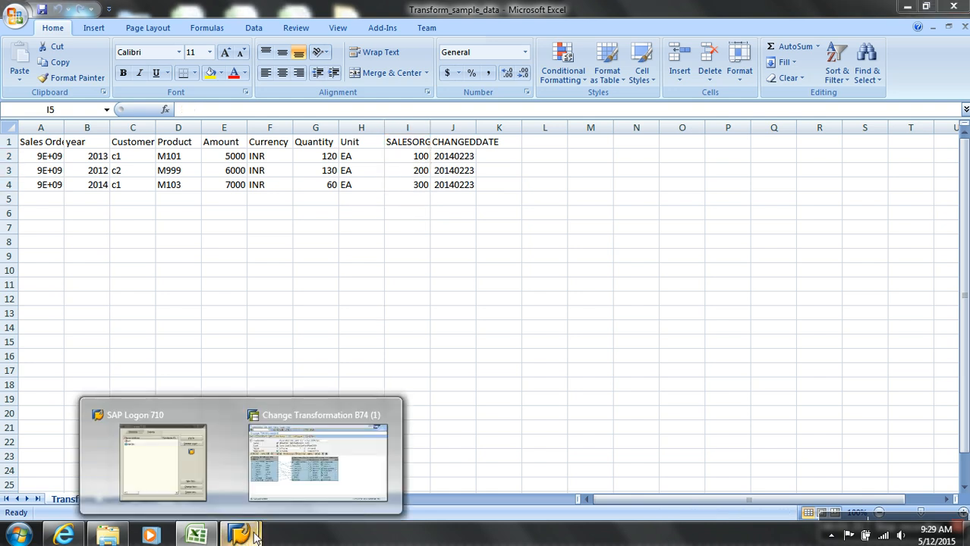
click(330, 493)
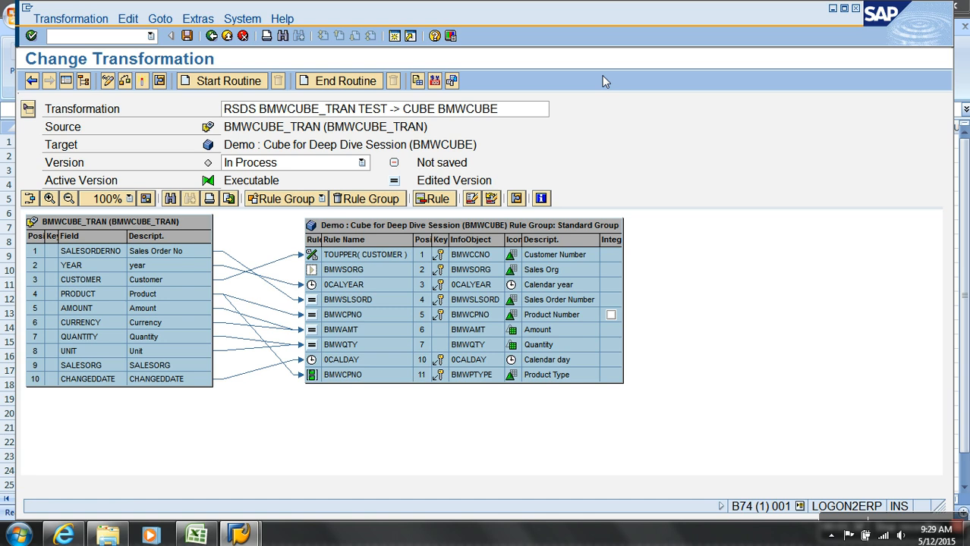
key(ctrl+n)
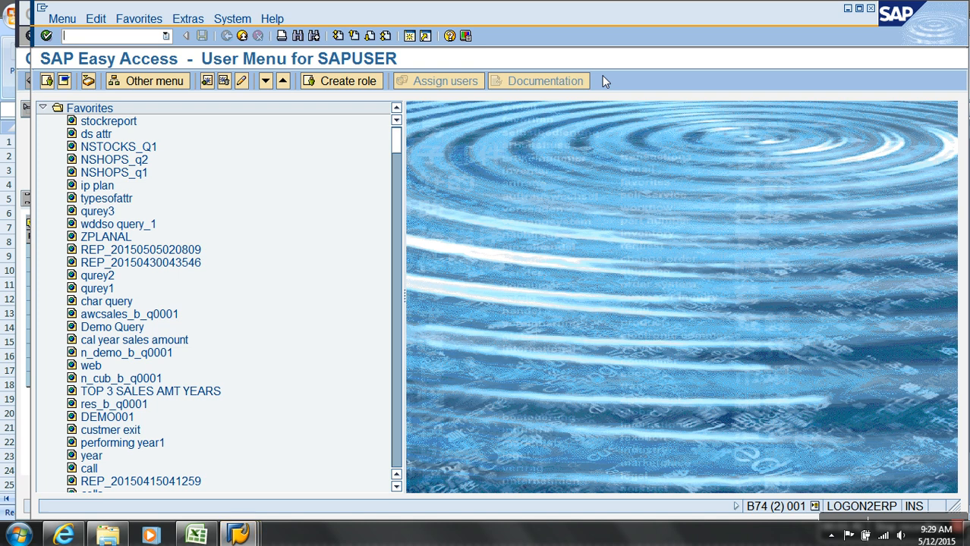
text(se11)
key(Return)
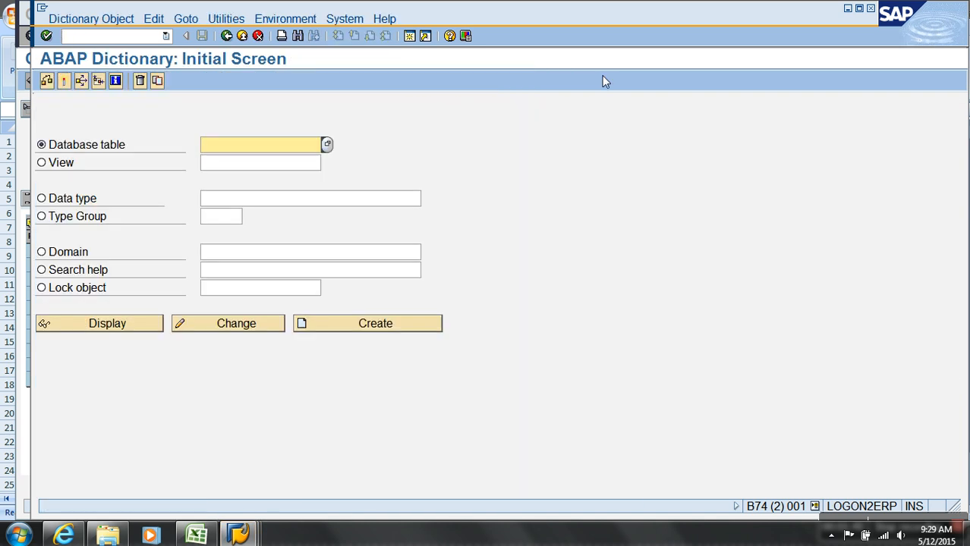
Create the database table ZSLSORG_MAP with the short description "Sales Org Mapping".
text(zslso)
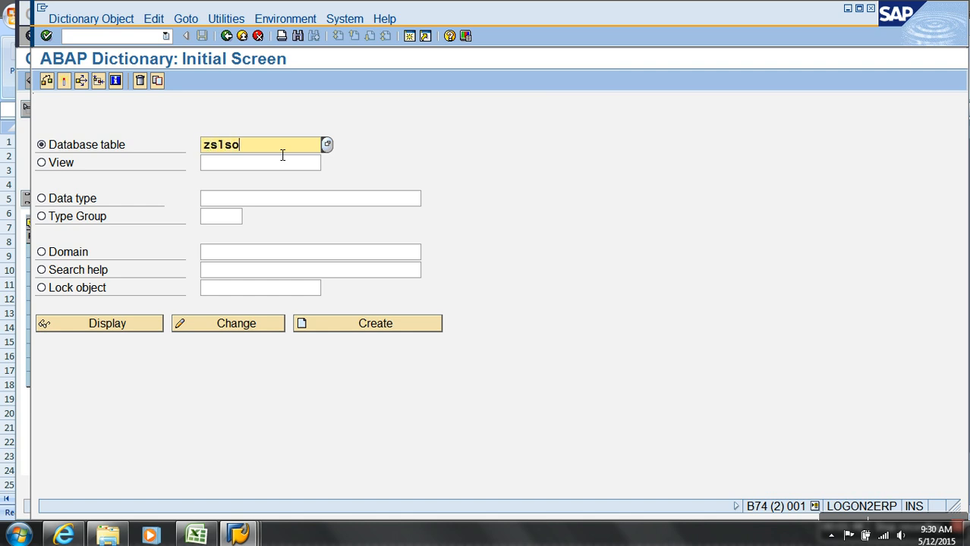
text(rg_map)
key(Return)
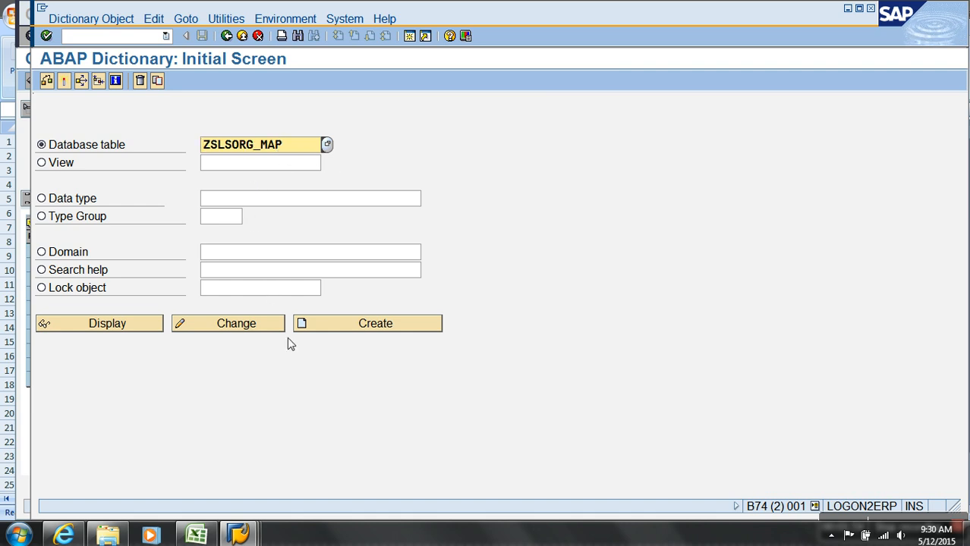
click(337, 324)
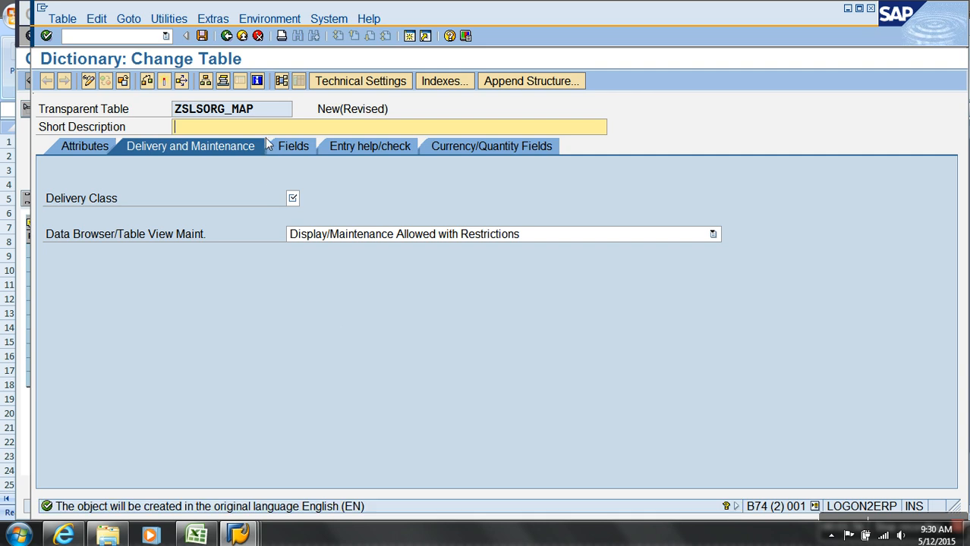
text(Sales Org Mapping)
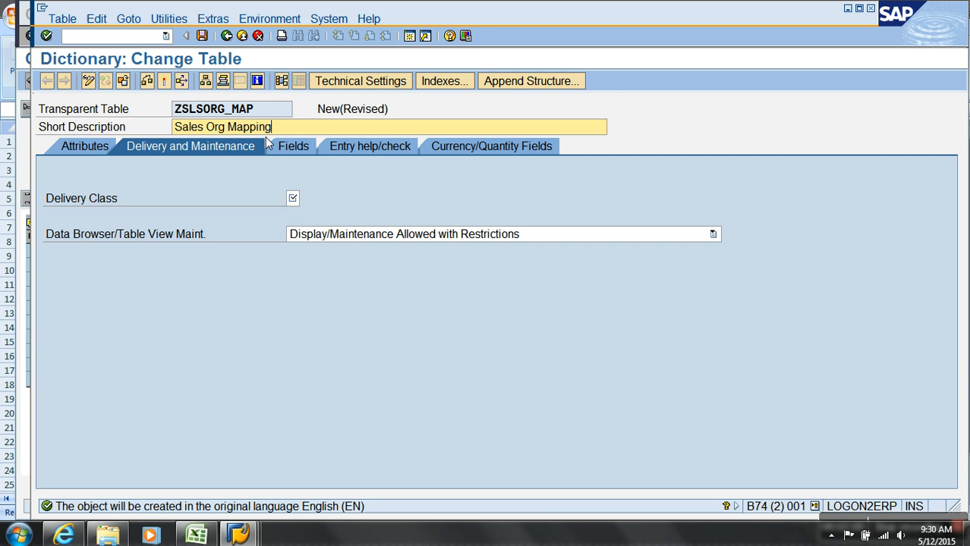
Set the table's delivery class to A and its Data Browser/Table View maintenance to Display/Maintenance Allowed.
click(293, 199)
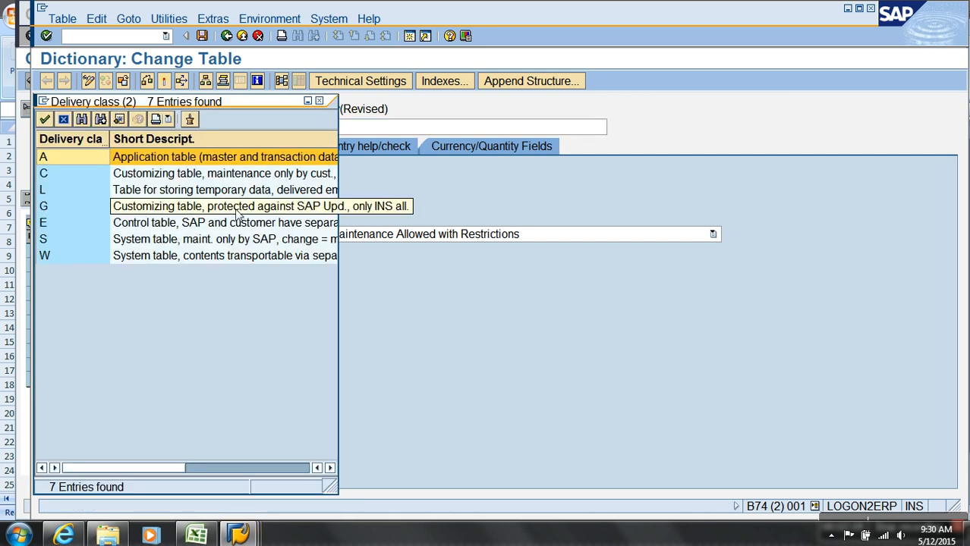
double_click(75, 173)
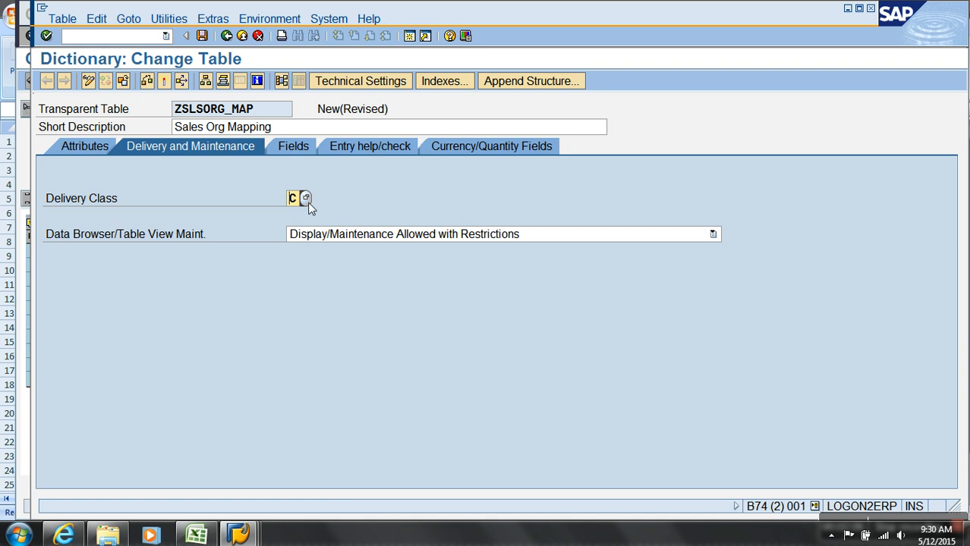
click(306, 199)
double_click(88, 159)
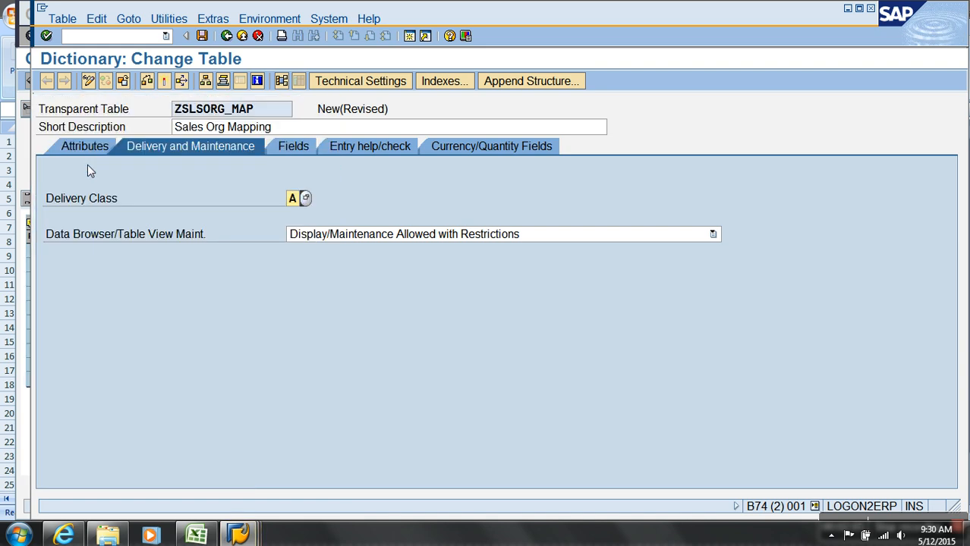
click(428, 236)
click(431, 263)
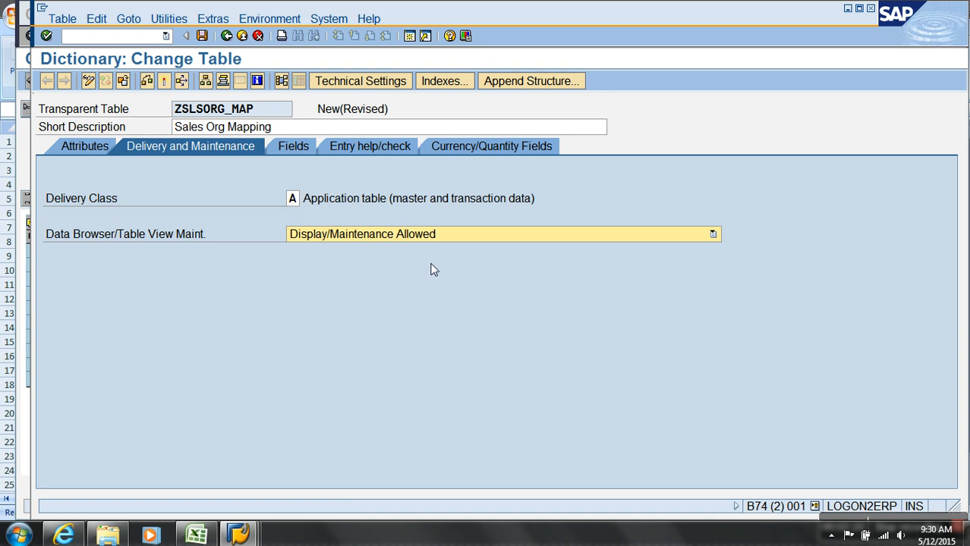
Add the fields oldorg and neworg to the table's field list.
click(301, 150)
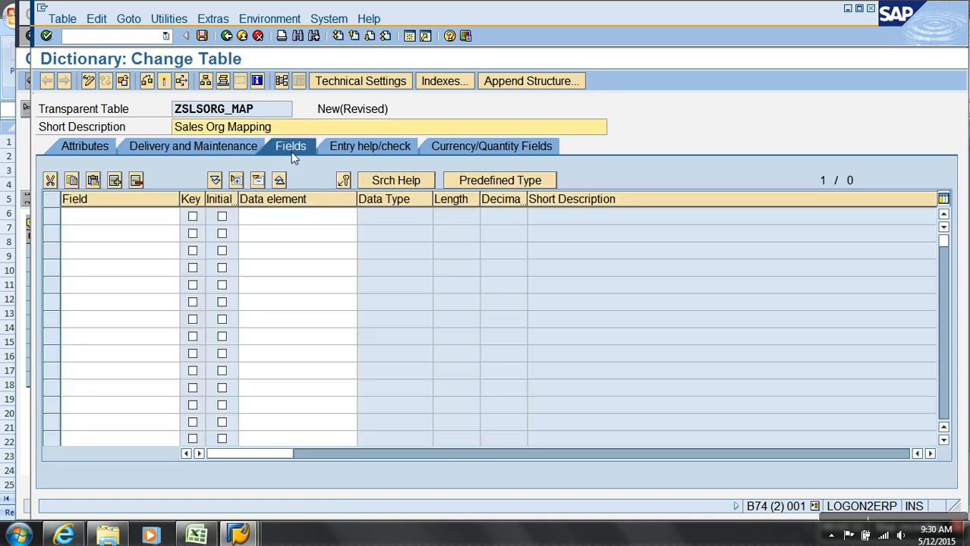
click(133, 223)
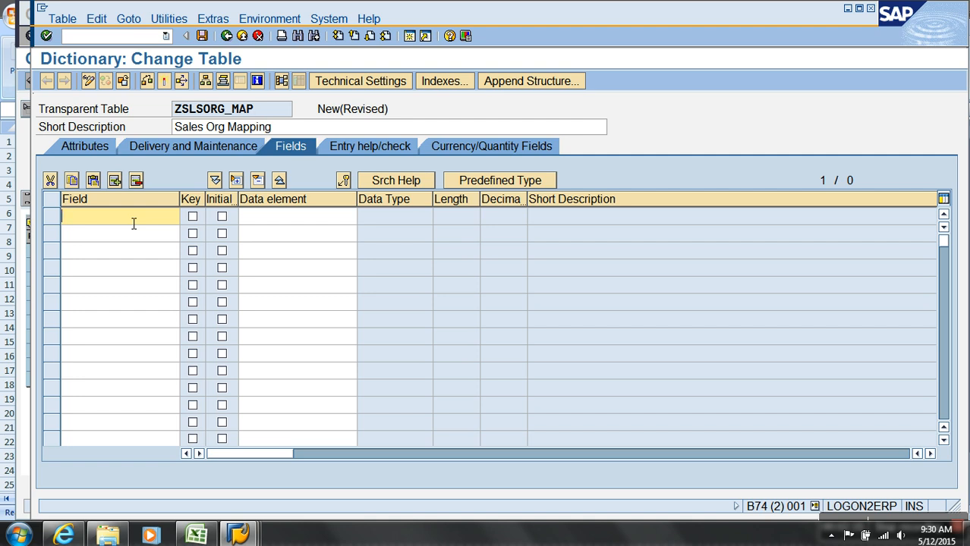
text(old)
click(124, 235)
text(neworg)
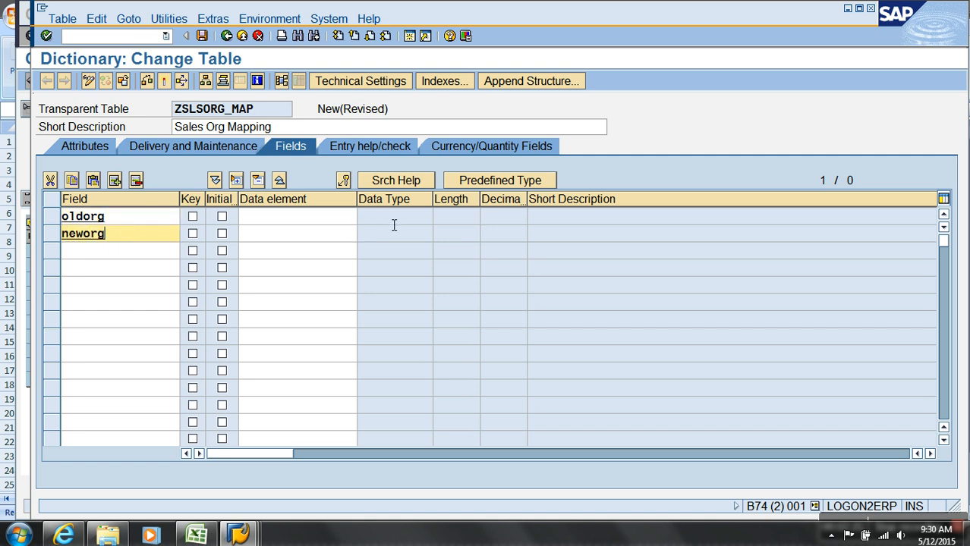
Assign the data element /BIC/OIBMWSORG to both the OLDORG and NEWORG fields.
click(305, 230)
click(299, 222)
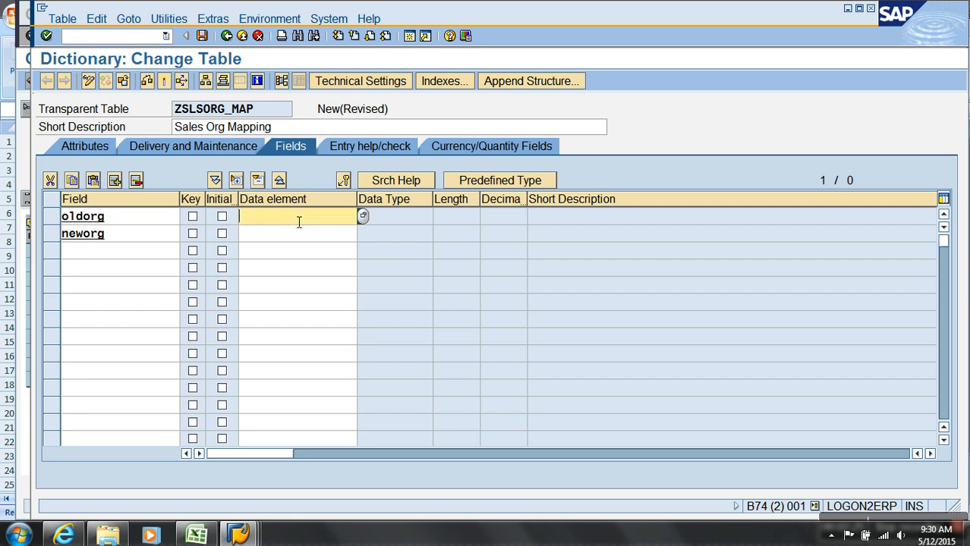
text(/bic/oibmwsorg)
click(294, 239)
text(/bic/oibmwsorg)
key(Return)
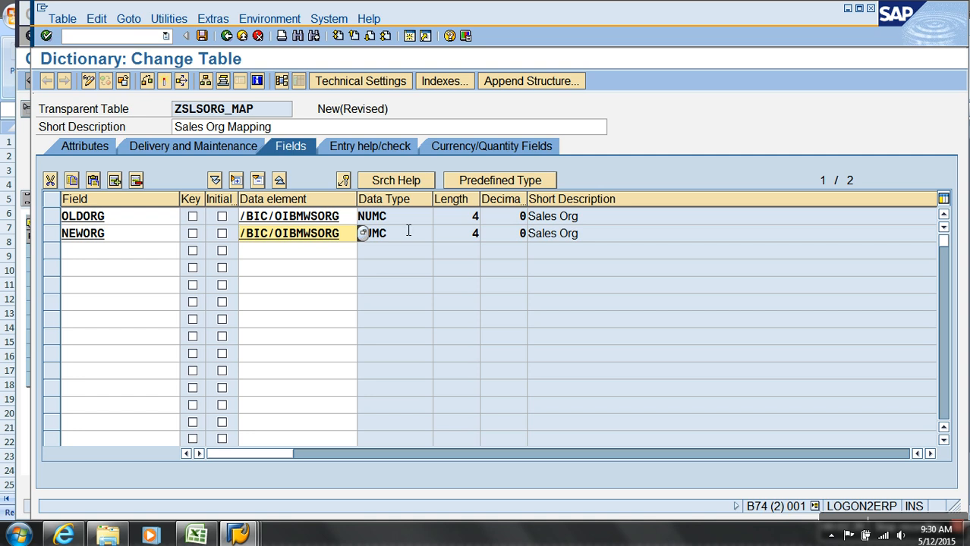
click(407, 235)
click(458, 222)
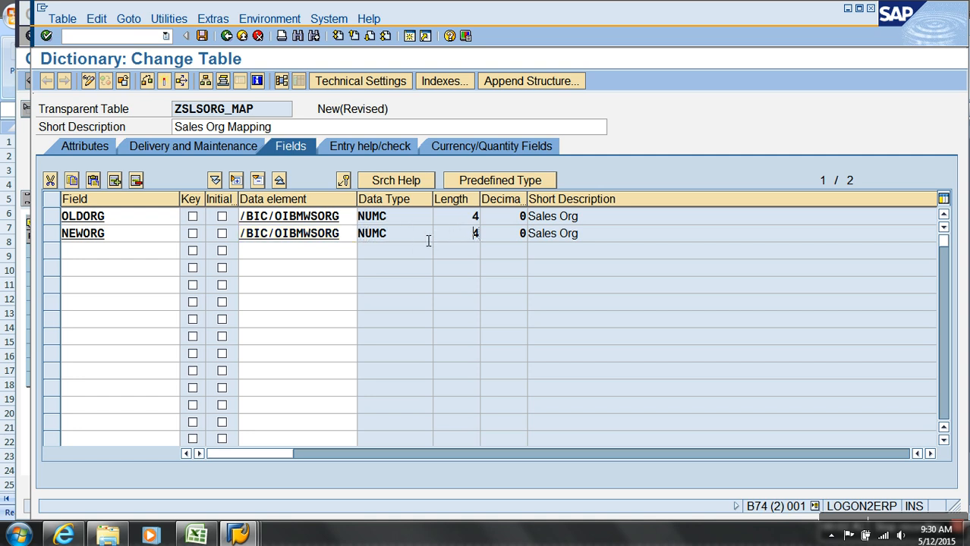
Mark both OLDORG and NEWORG as key fields with the initial value flag set.
click(193, 216)
click(192, 233)
click(222, 217)
click(221, 233)
Save the table definition and open the technical settings of ZSLSORG_MAP.
click(363, 83)
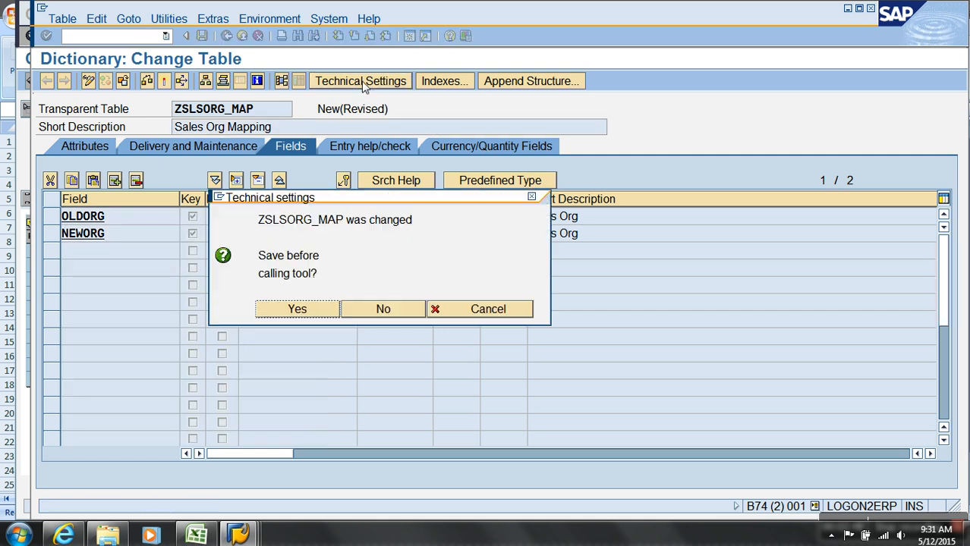
click(297, 310)
click(195, 351)
click(122, 424)
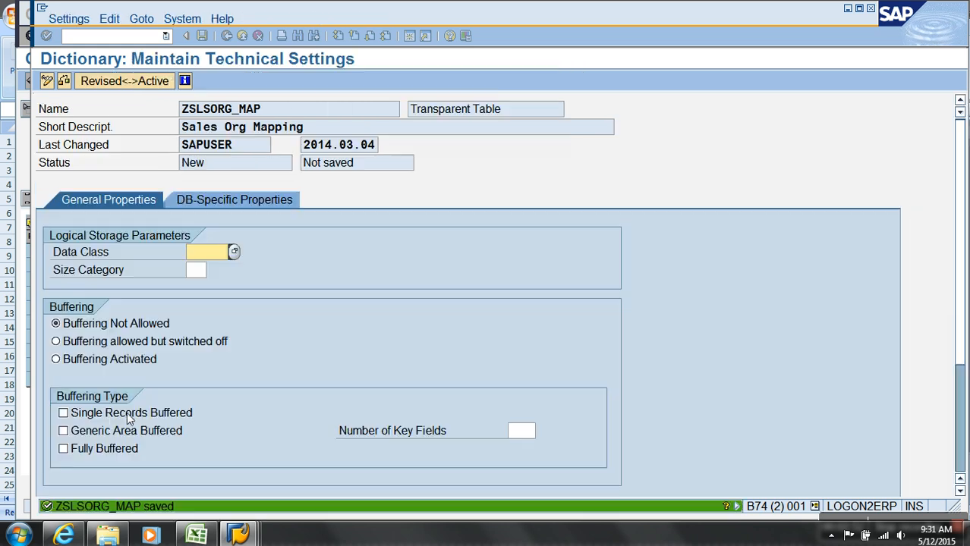
Set the data class to APPL0 and the size category to 0, save the technical settings and return to the table definition.
click(234, 253)
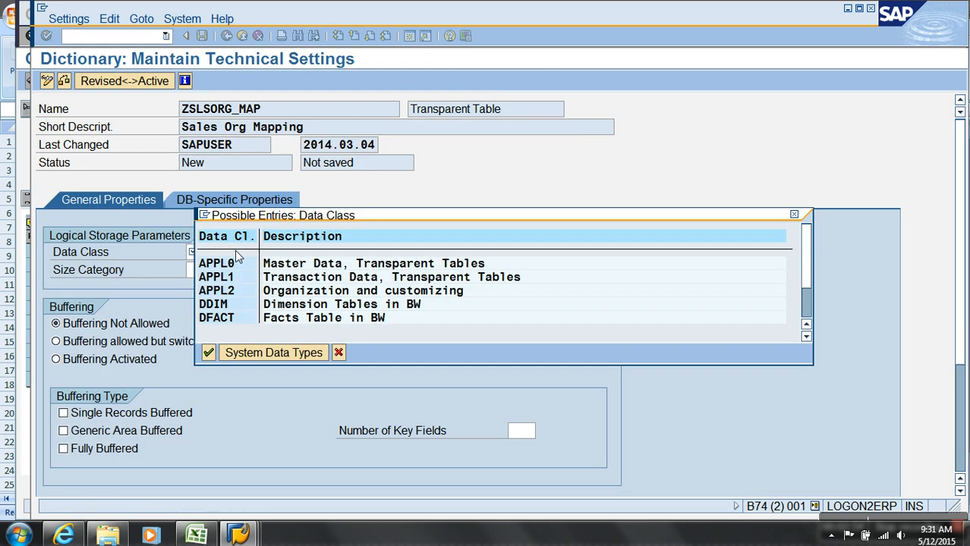
double_click(217, 257)
click(199, 270)
click(213, 270)
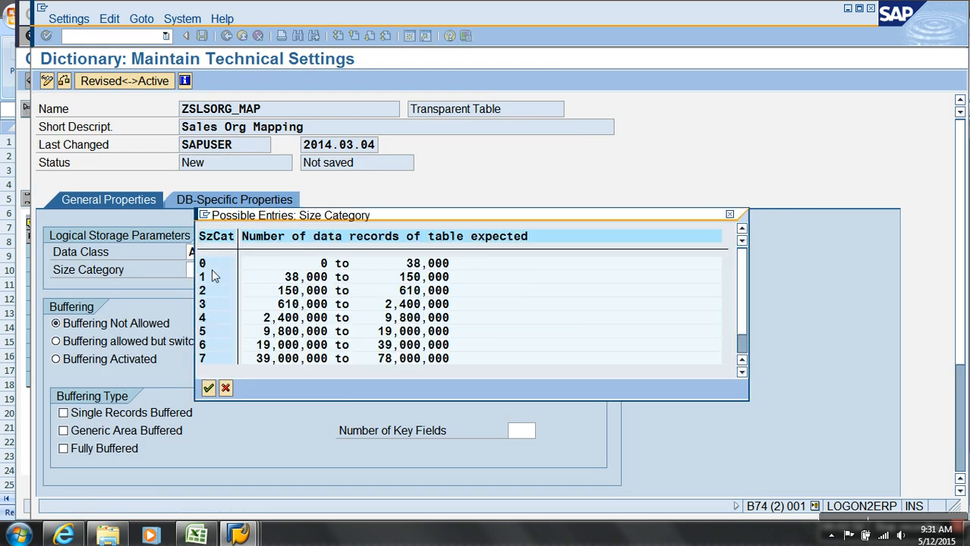
double_click(207, 262)
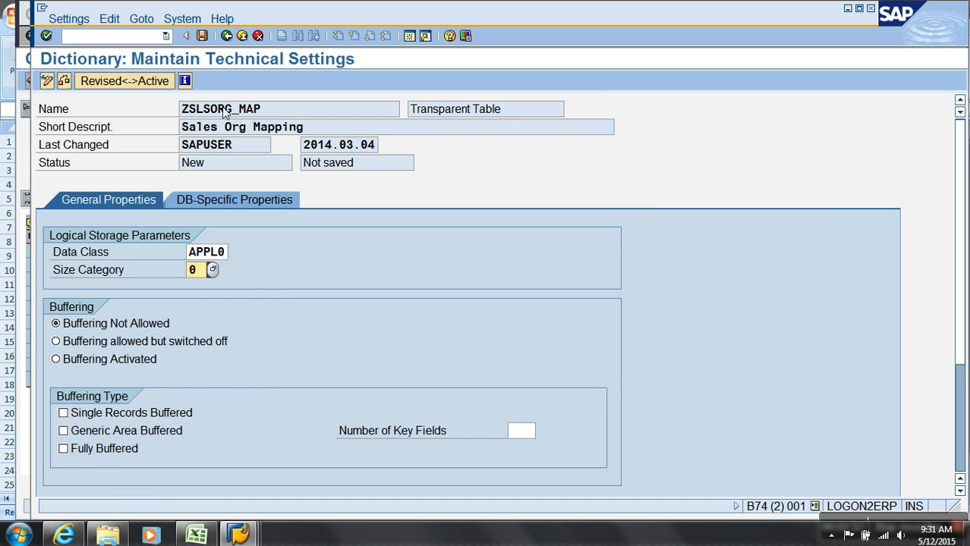
click(202, 36)
click(227, 35)
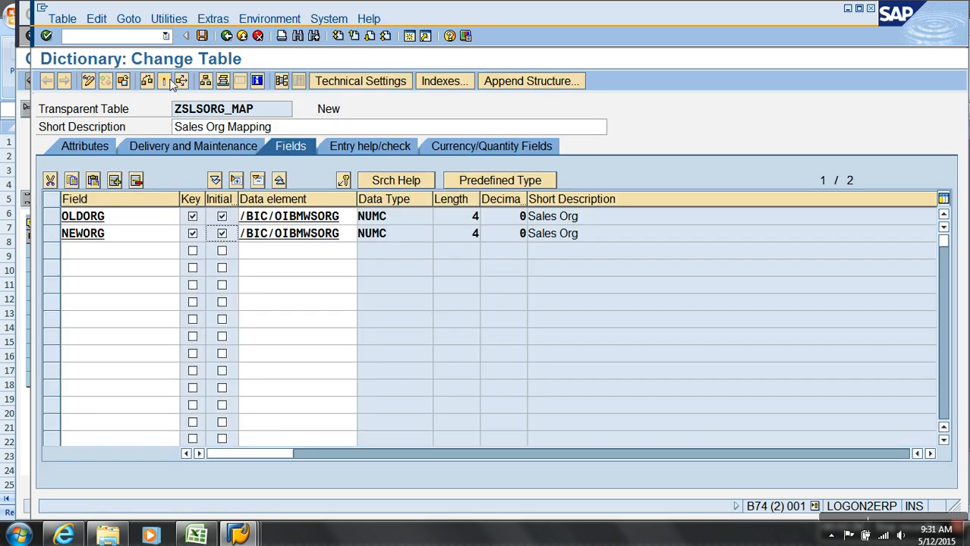
Activate the table ZSLSORG_MAP and close the activation log.
click(171, 81)
key(Return)
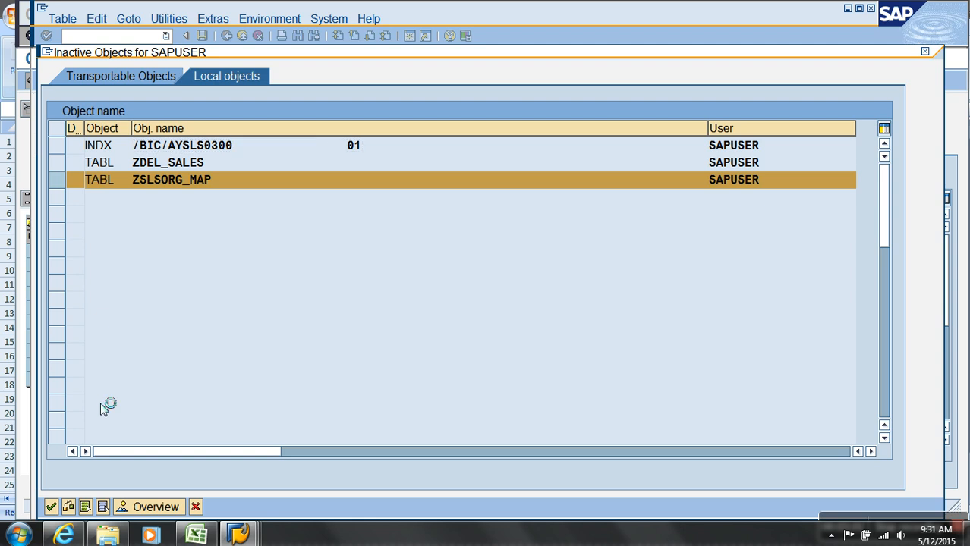
click(290, 296)
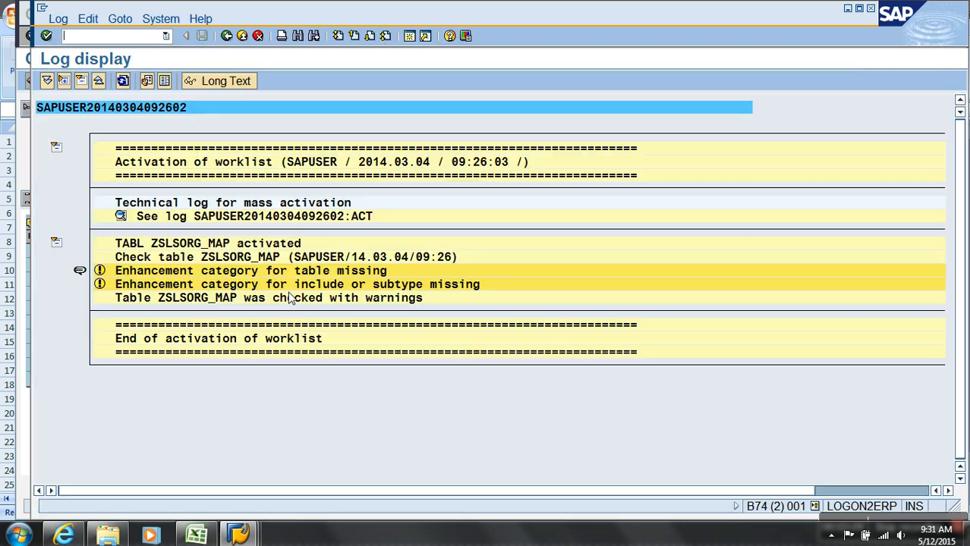
click(226, 36)
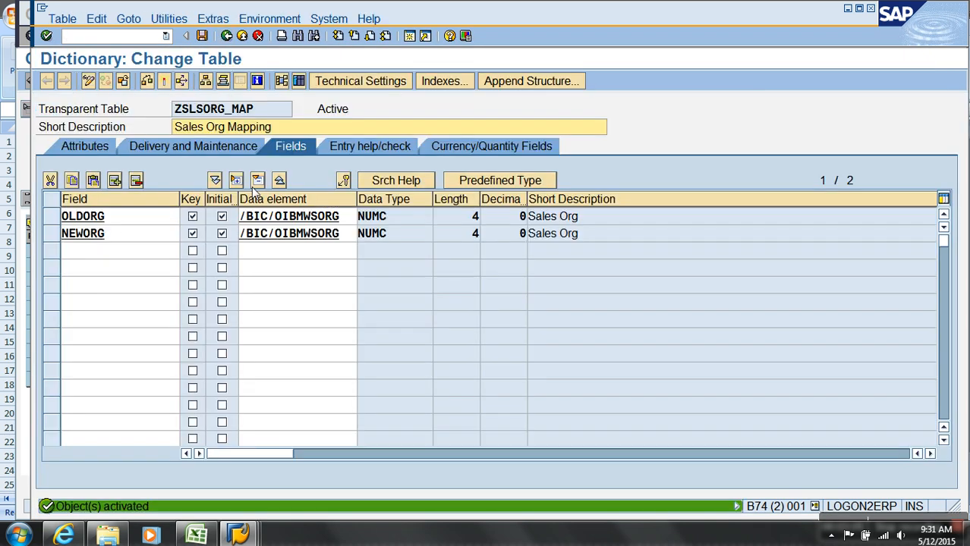
Check the contents of ZSLSORG_MAP in the Data Browser without any selection criteria, and return to the table definition.
click(298, 81)
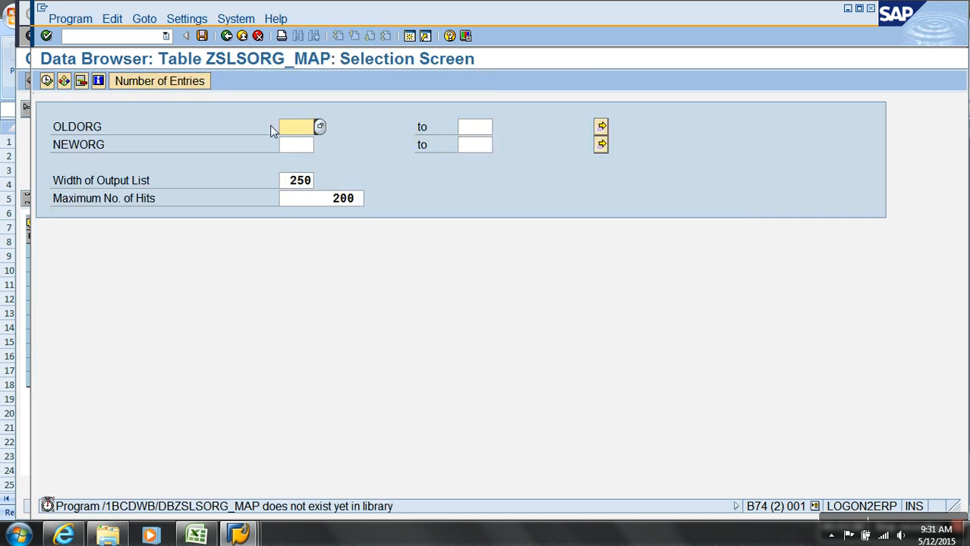
click(47, 81)
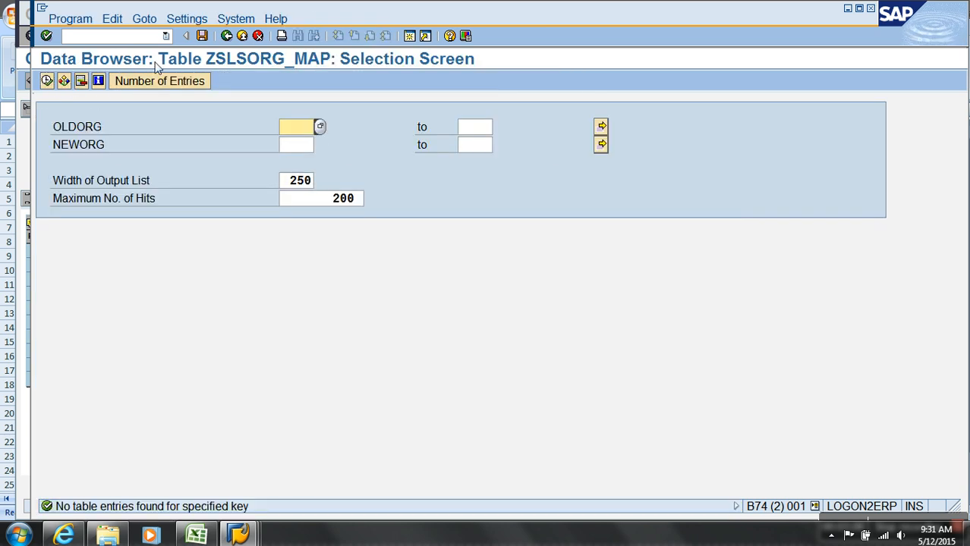
click(241, 36)
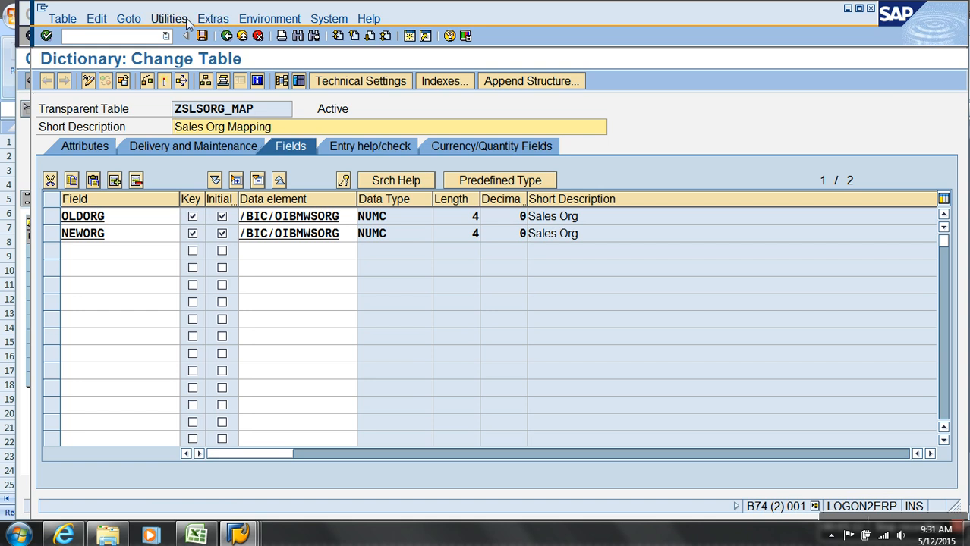
Create a table entry mapping OLDORG 100 to NEWORG 9999 and save it.
click(177, 20)
mouse_move(296, 195)
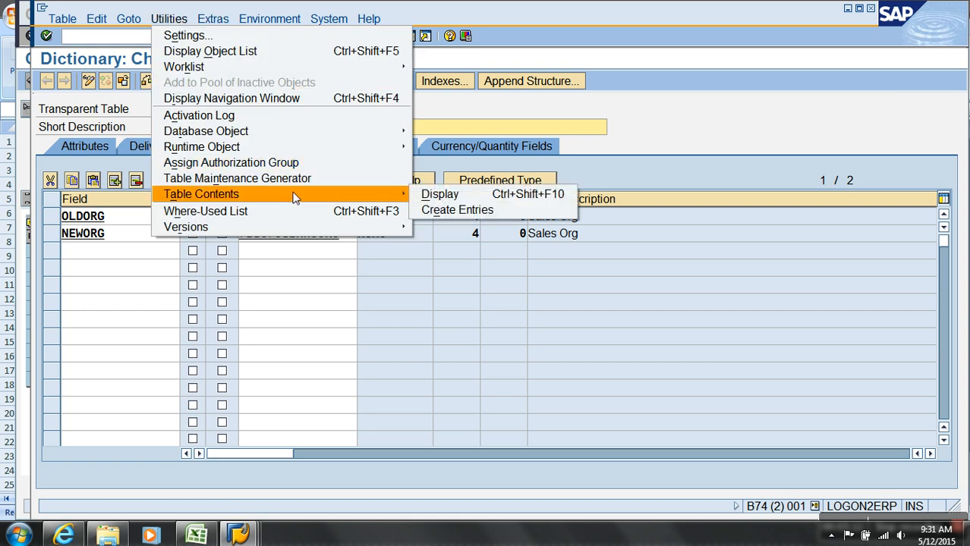
click(444, 210)
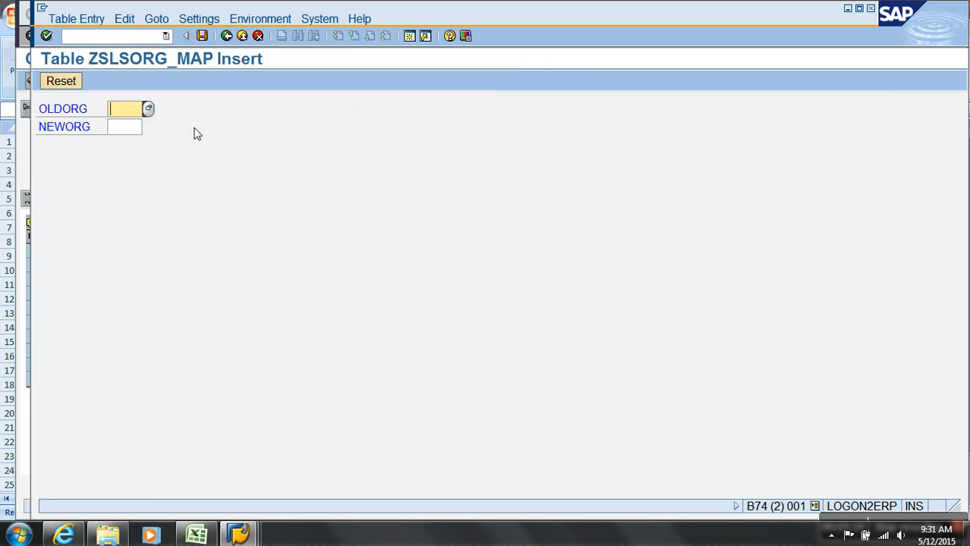
key(Tab)
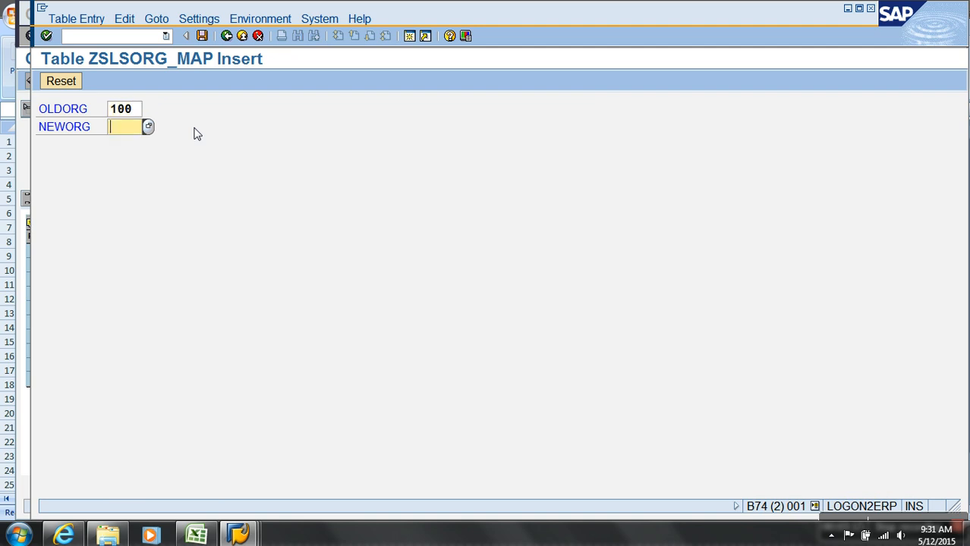
text(9999)
click(202, 36)
Create a second table entry mapping OLDORG 200 to NEWORG 8899 and save it.
drag(142, 110, 76, 107)
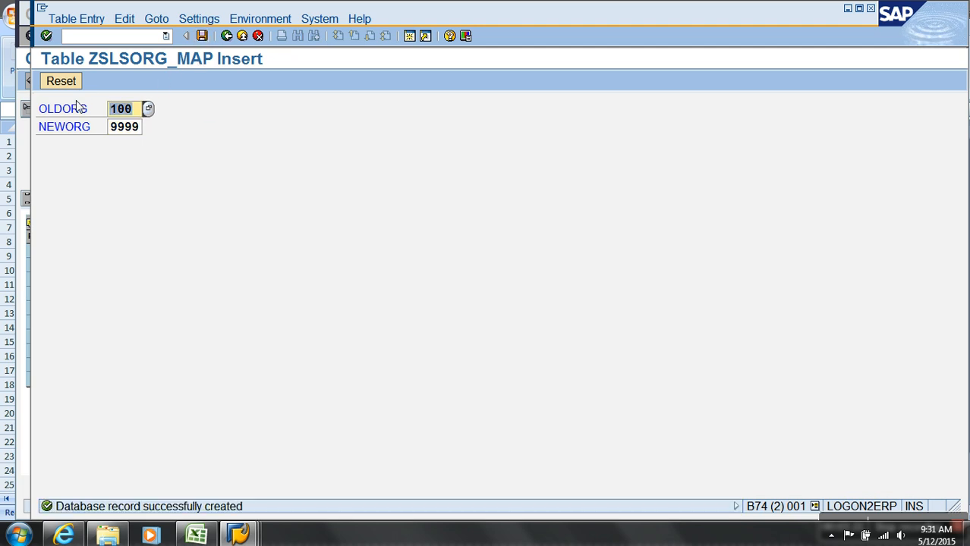
text(200)
key(Tab)
text(88)
text(9)
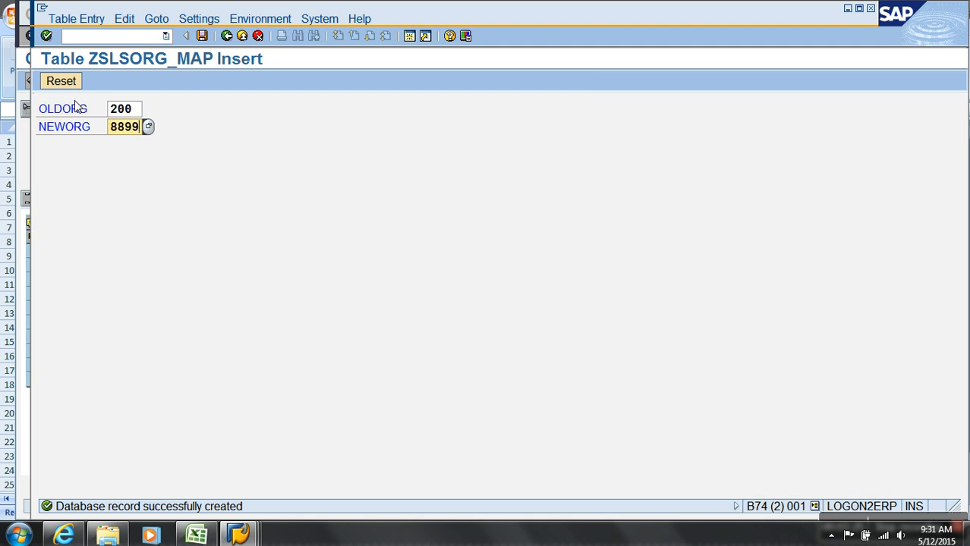
key(ctrl+s)
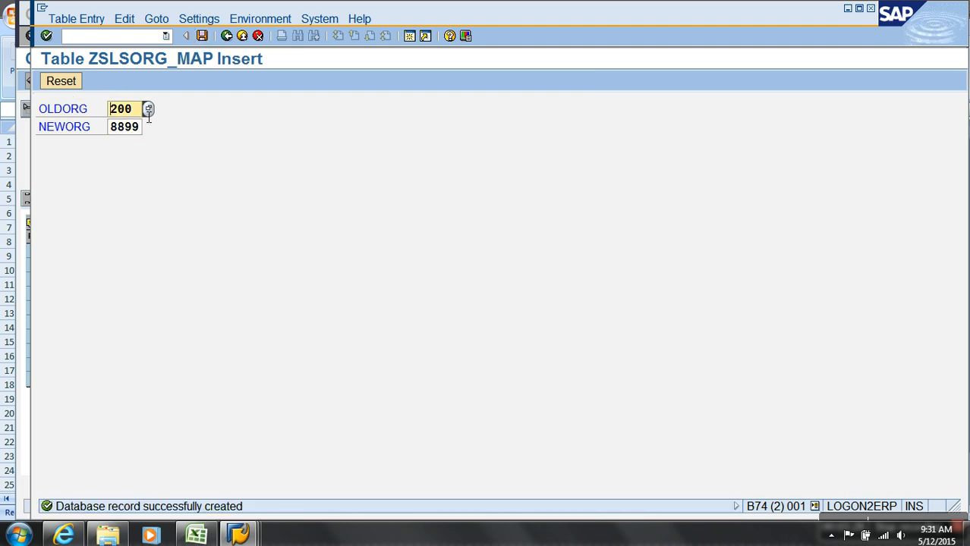
Create a third table entry mapping OLDORG 300 to NEWORG 7799 and save it.
text(300)
key(Tab)
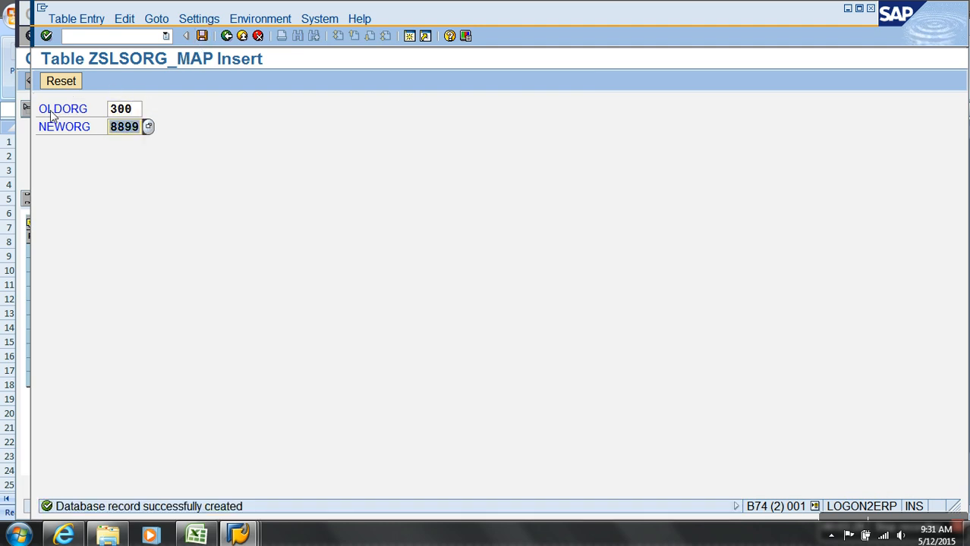
text(7799)
click(202, 35)
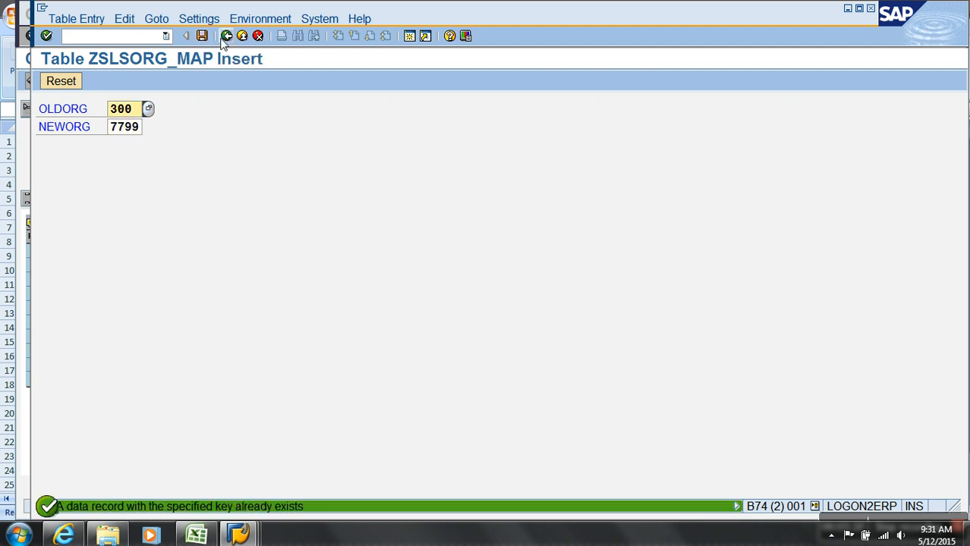
Review the mapping entries of ZSLSORG_MAP in the Data Browser and return to the table definition.
click(225, 36)
click(297, 81)
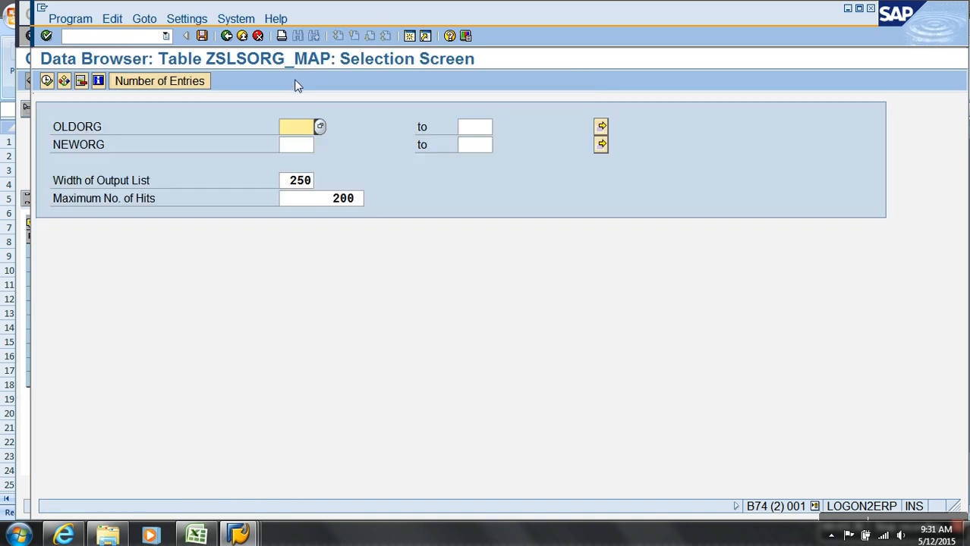
key(F8)
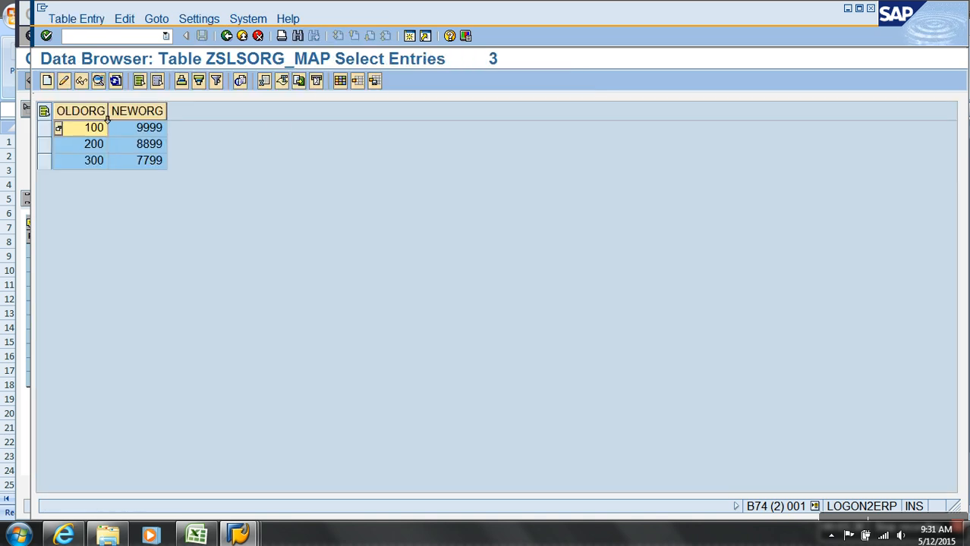
click(150, 114)
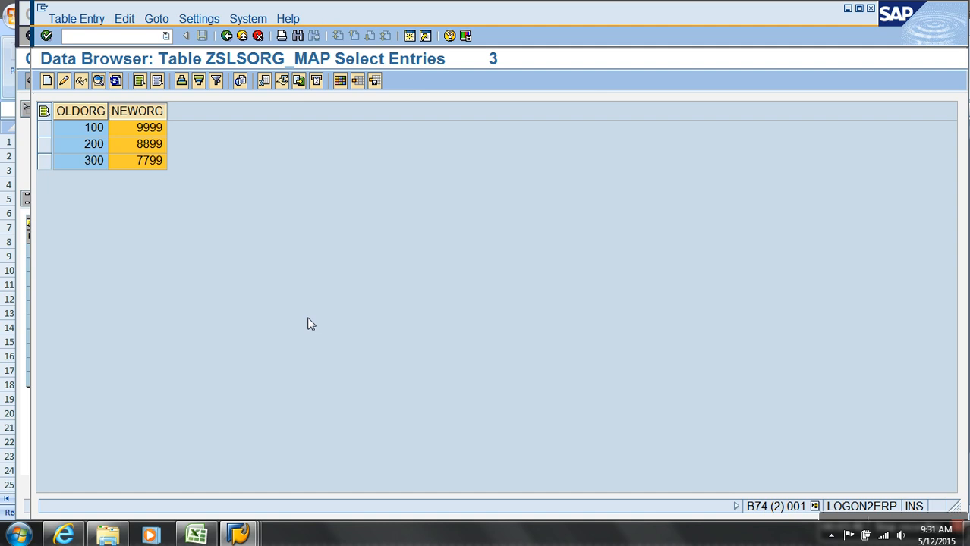
click(226, 35)
click(227, 36)
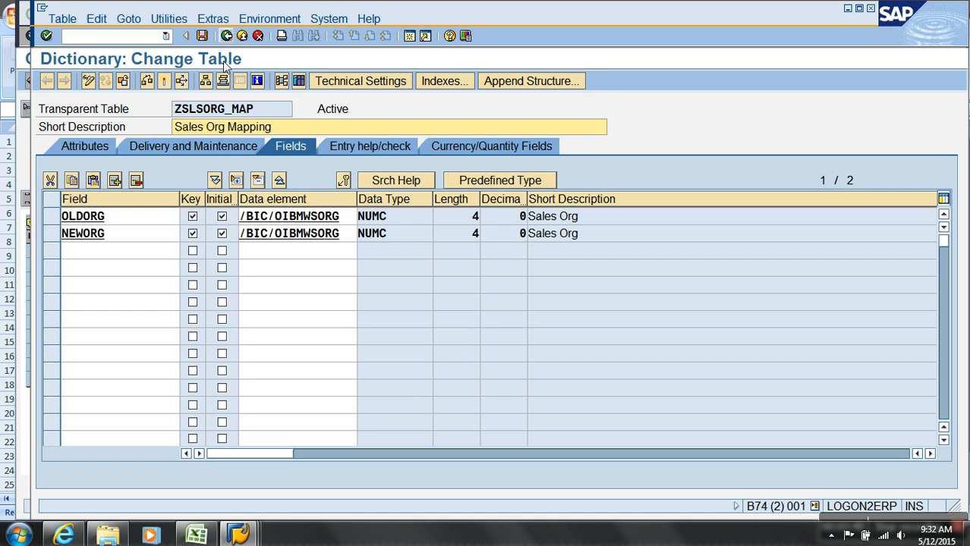
Clear the key and initial value flags of NEWORG and try to activate the table.
click(193, 233)
click(221, 234)
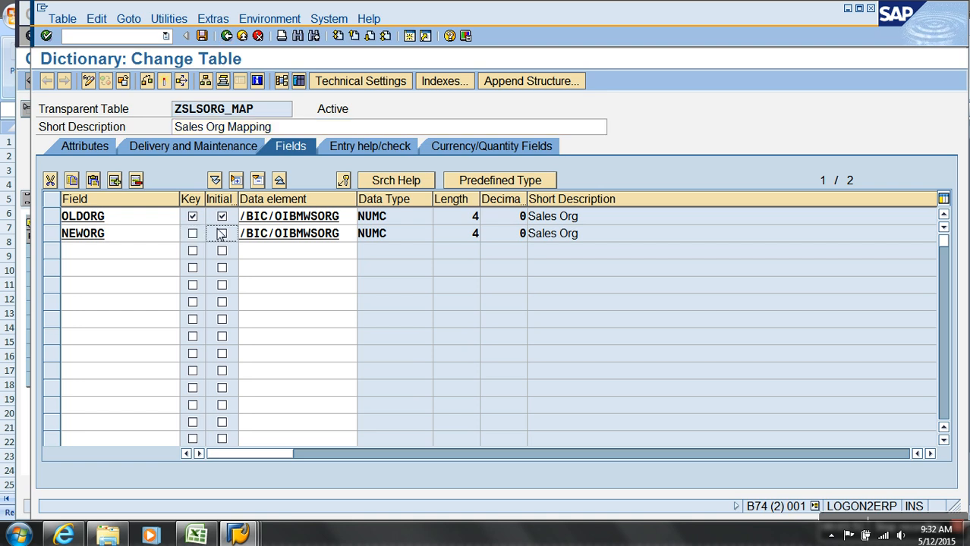
click(164, 80)
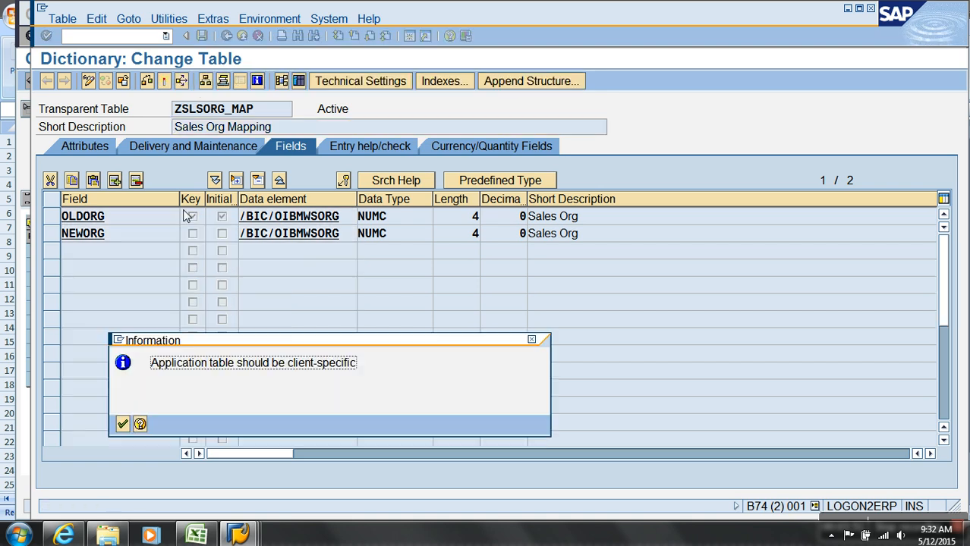
key(Return)
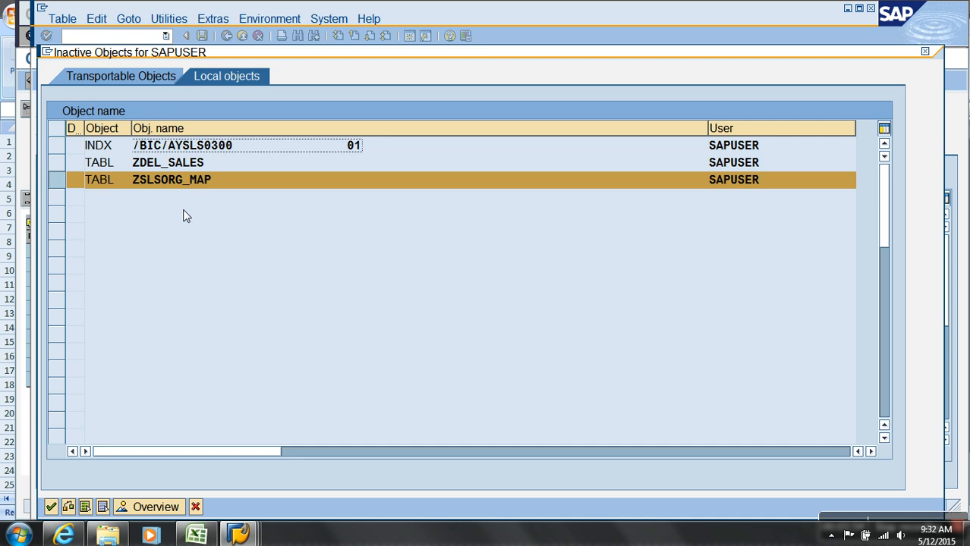
click(51, 508)
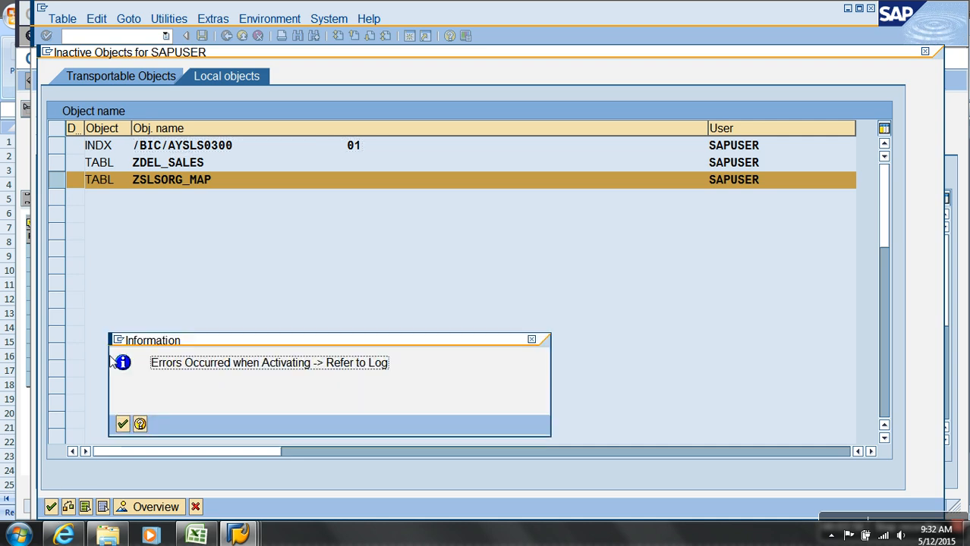
click(122, 425)
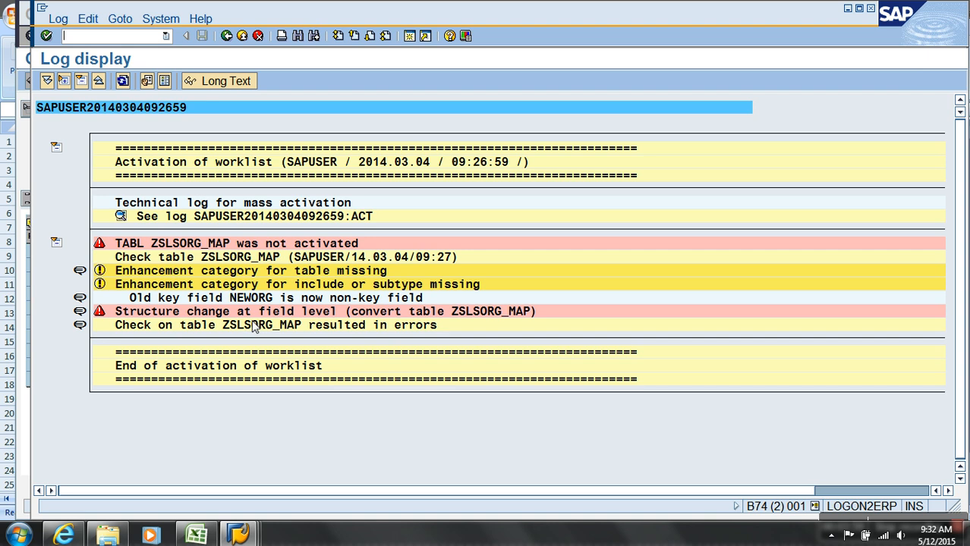
click(226, 36)
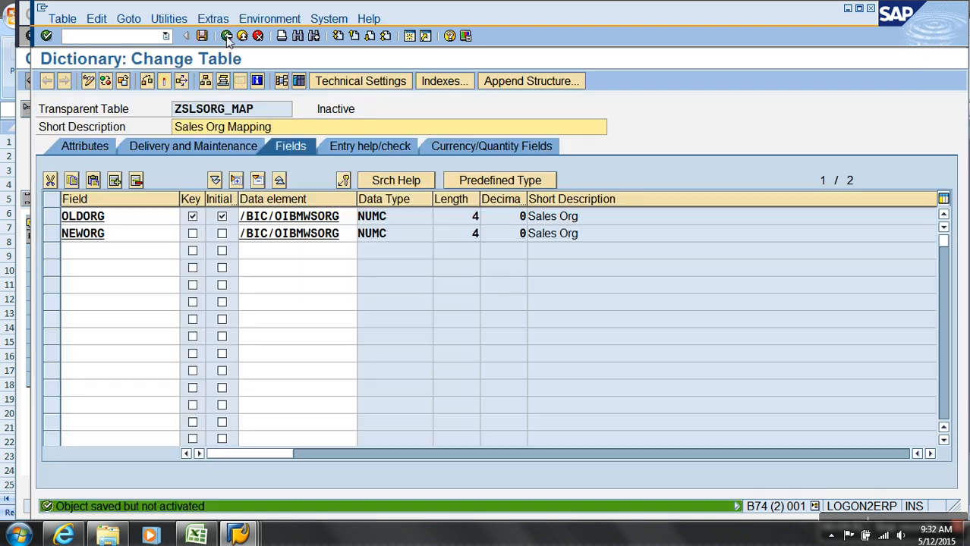
Delete all entries of ZSLSORG_MAP in the Data Browser and return to the table definition.
click(300, 83)
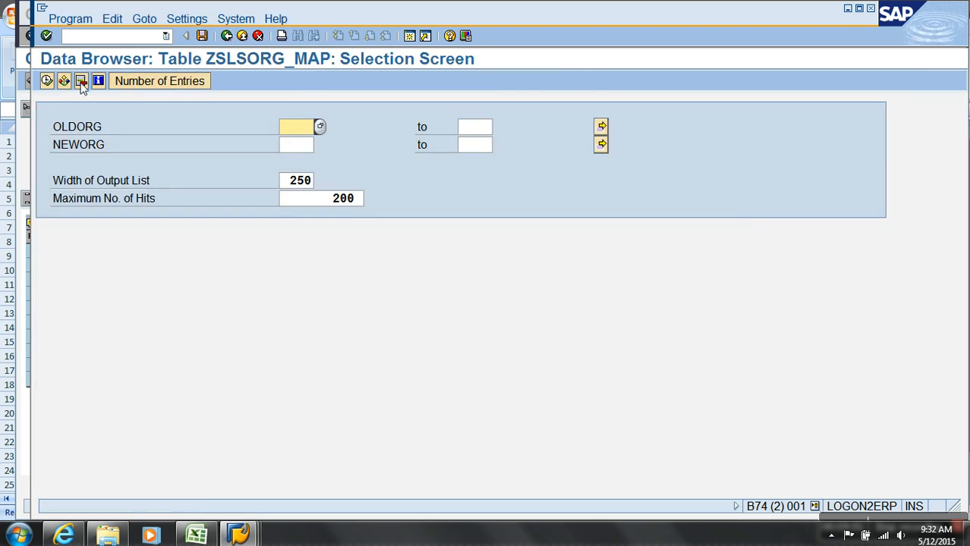
click(47, 81)
drag(58, 129, 67, 170)
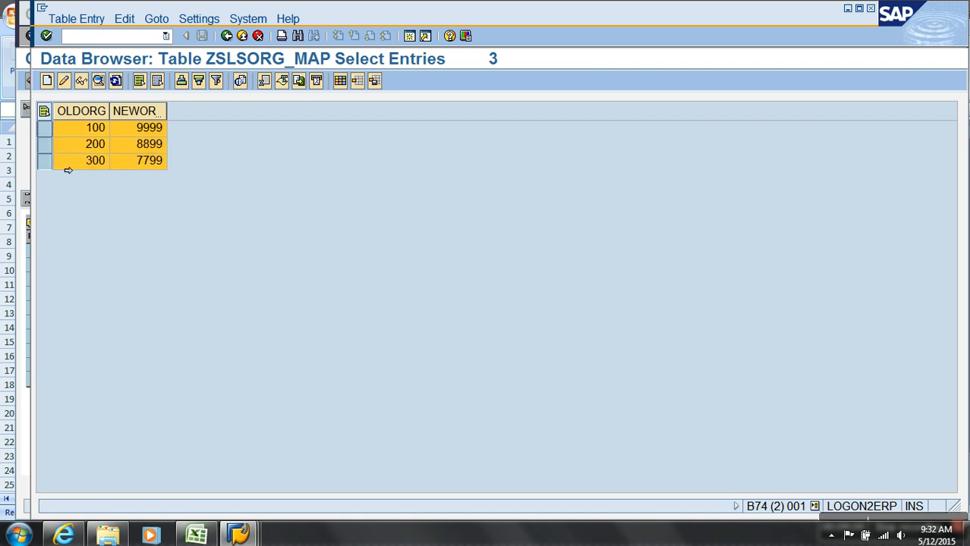
click(76, 18)
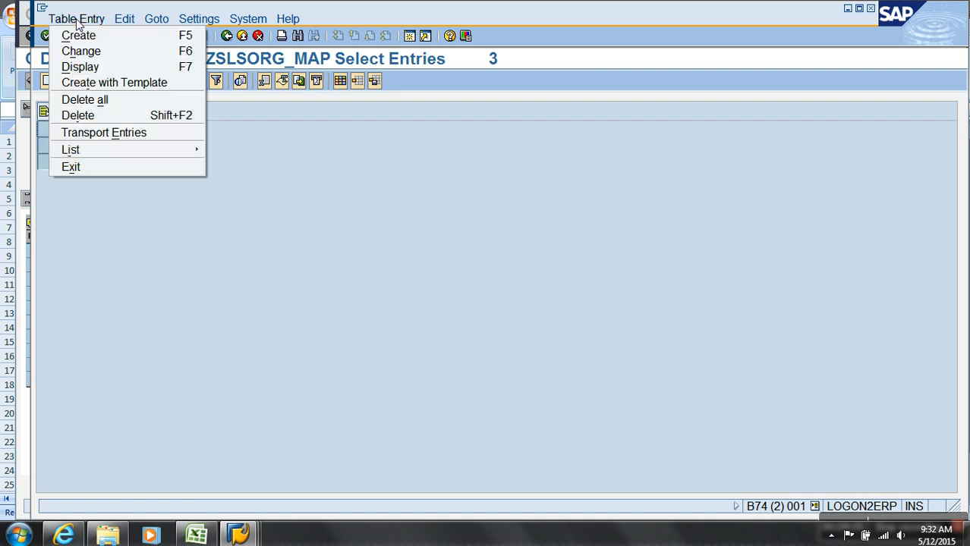
click(90, 97)
click(302, 293)
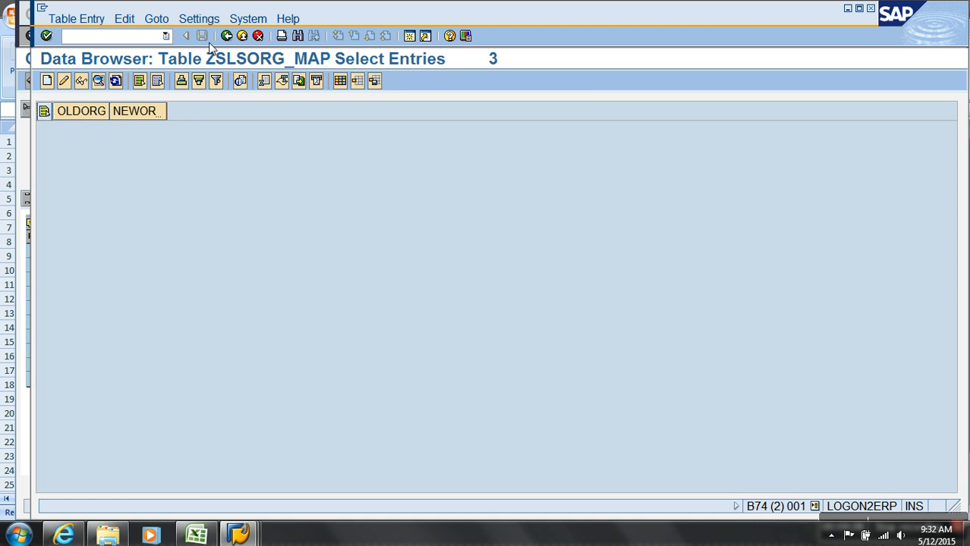
click(226, 36)
click(226, 35)
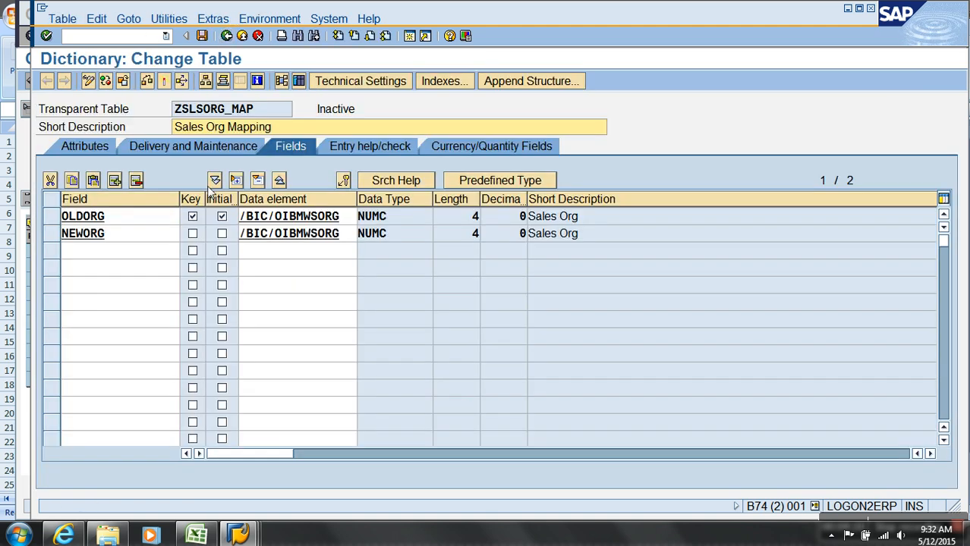
Activate the ZSLSORG_MAP table, display the activation log and return to the table definition.
click(164, 80)
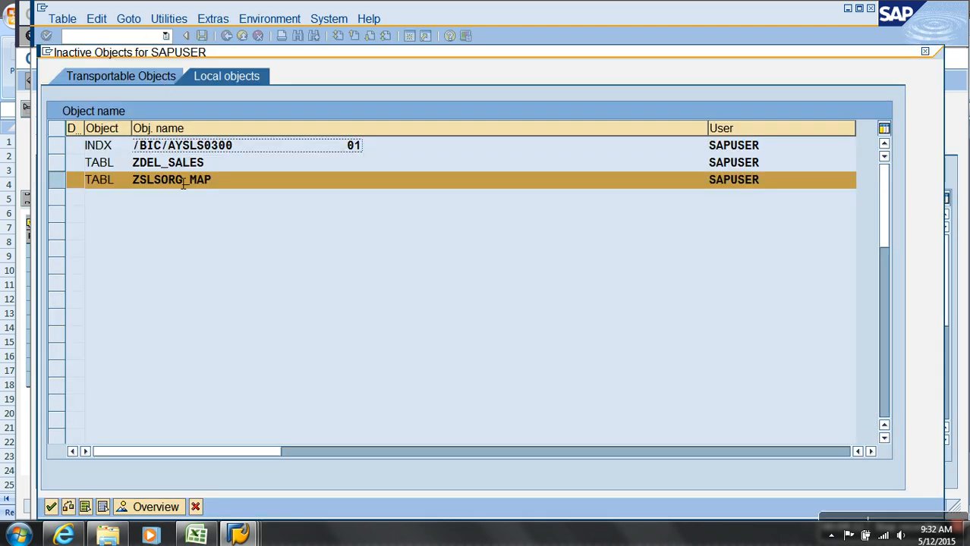
key(Return)
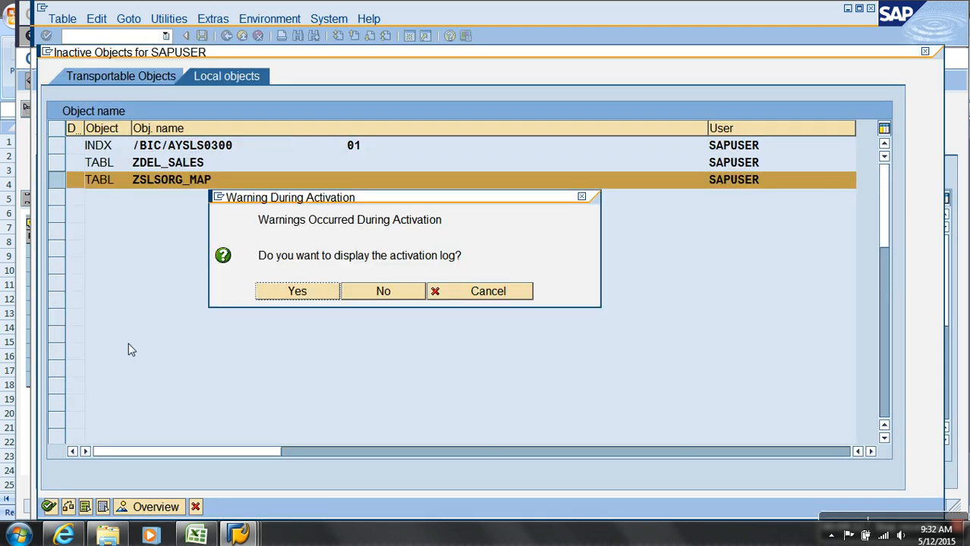
click(298, 292)
click(226, 35)
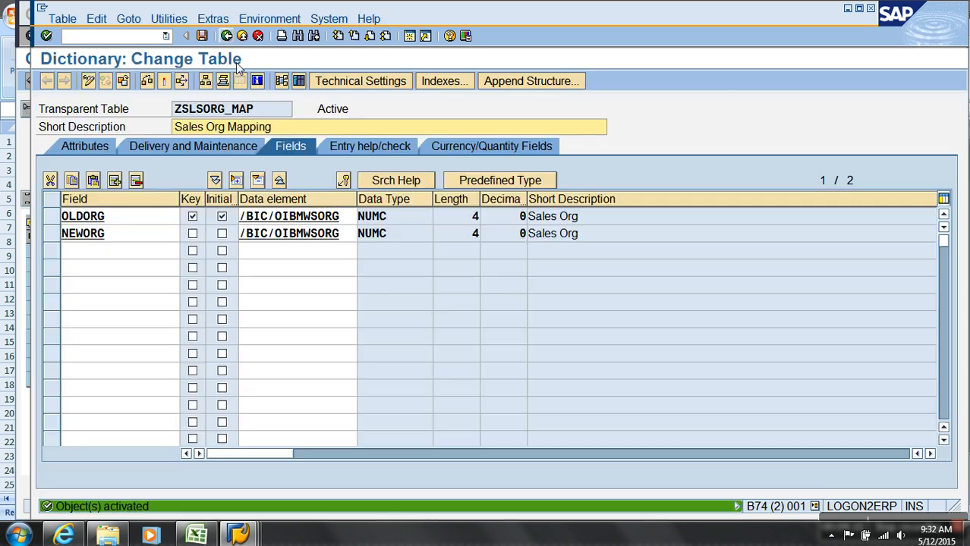
Create a table entry mapping OLDORG 100 to NEWORG 9999 and save it.
click(170, 19)
mouse_move(264, 197)
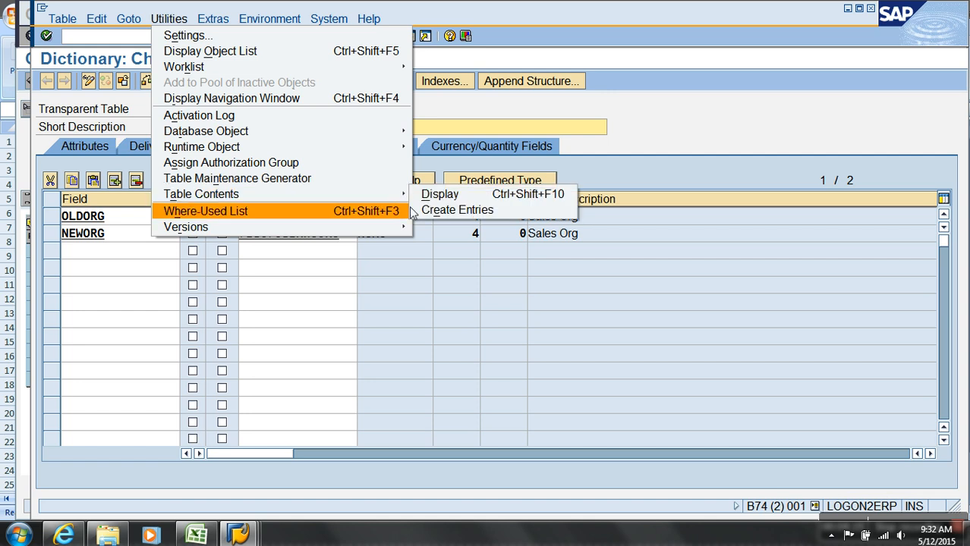
click(435, 207)
click(127, 110)
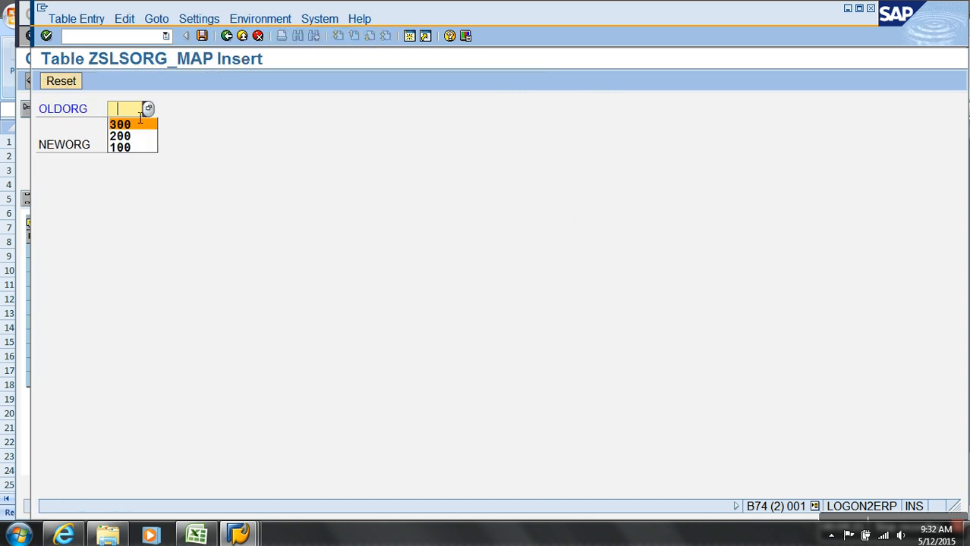
click(131, 146)
click(136, 151)
click(141, 185)
click(208, 38)
Create a second table entry mapping OLDORG 200 to NEWORG 8899 and save it.
drag(140, 114, 101, 114)
key(BackSpace)
click(133, 147)
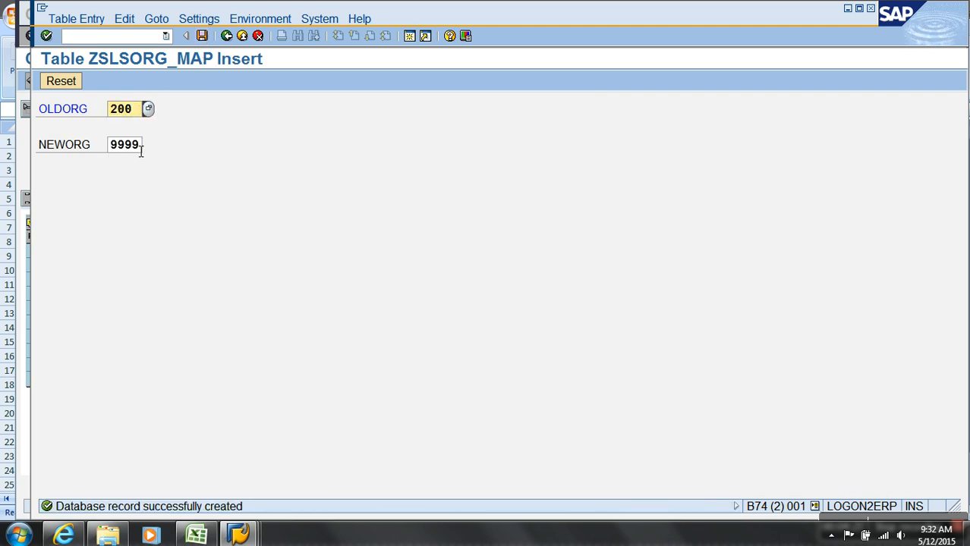
double_click(116, 150)
key(BackSpace)
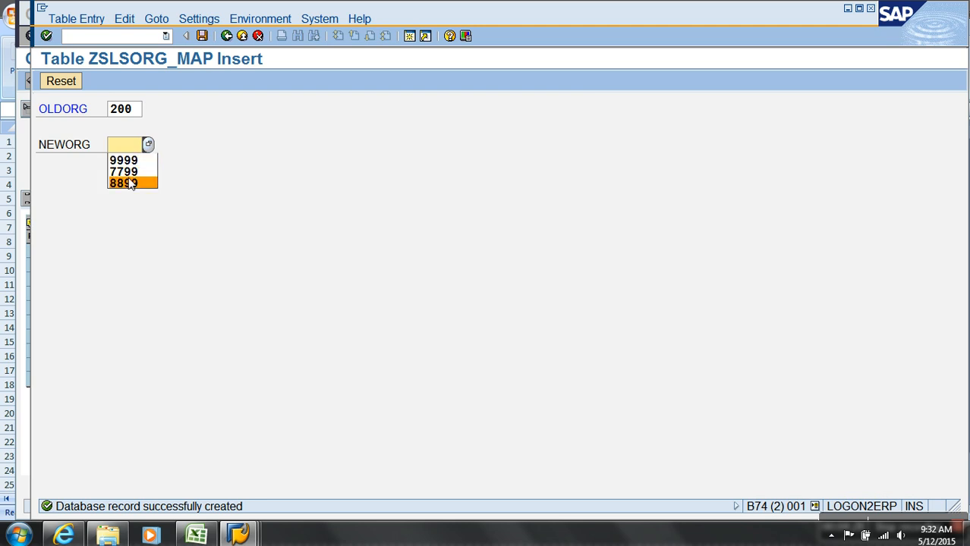
click(130, 183)
click(202, 35)
Save a third entry mapping OLDORG 300 to NEWORG 7799 and return to the table definition.
drag(140, 114, 89, 111)
key(BackSpace)
click(126, 148)
double_click(118, 154)
key(BackSpace)
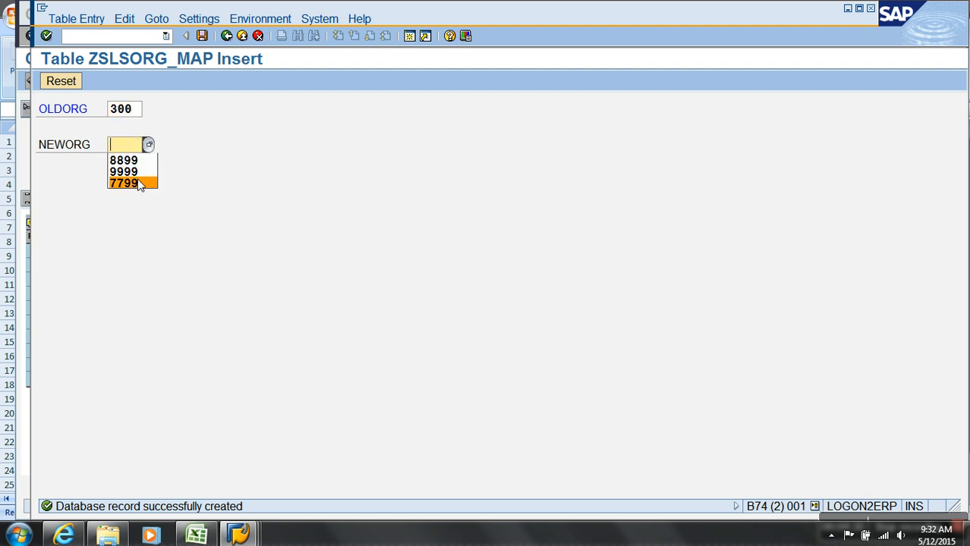
click(125, 183)
click(202, 36)
click(227, 35)
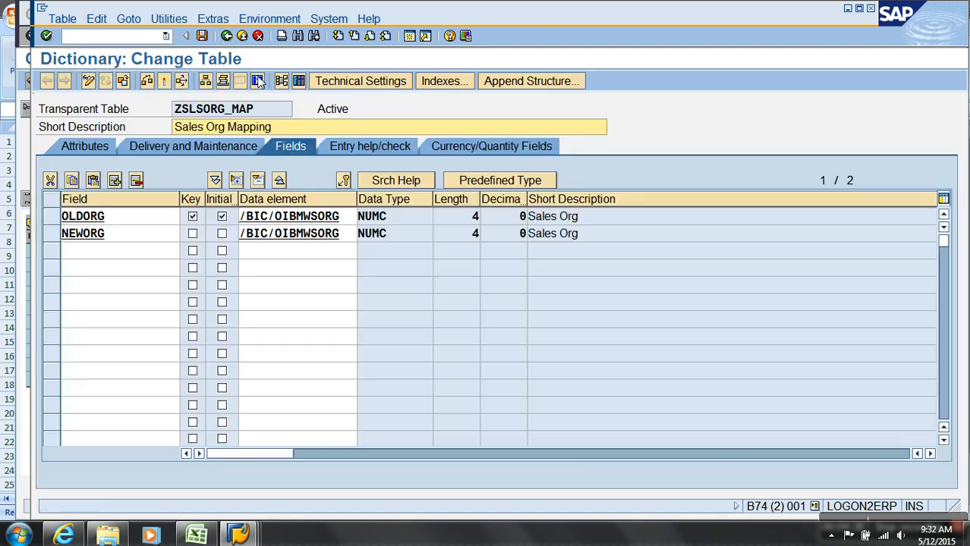
List all ZSLSORG_MAP entries in the Data Browser and switch to the BMWCUBE transformation window.
click(299, 80)
click(45, 79)
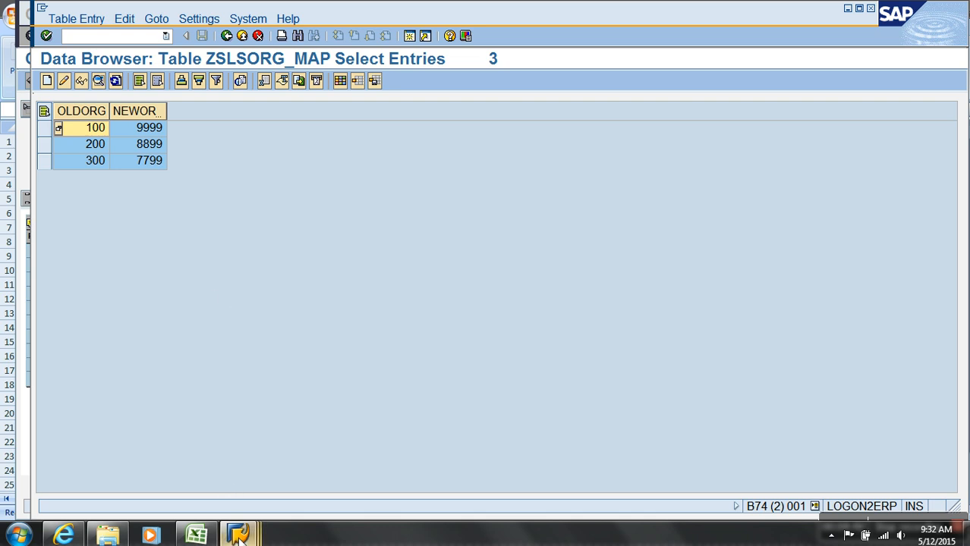
mouse_move(238, 535)
click(266, 495)
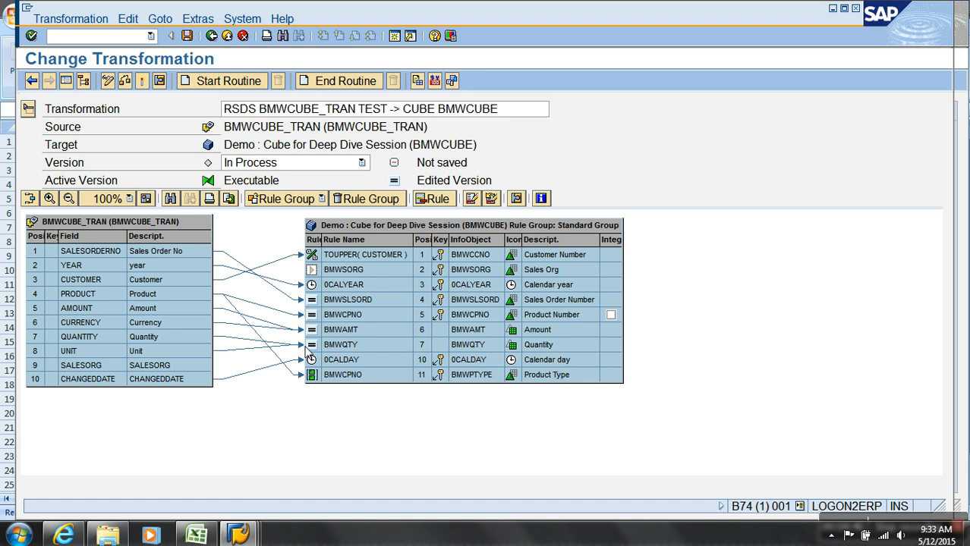
Open the rule details of the BMWSORG target field in the transformation.
click(107, 366)
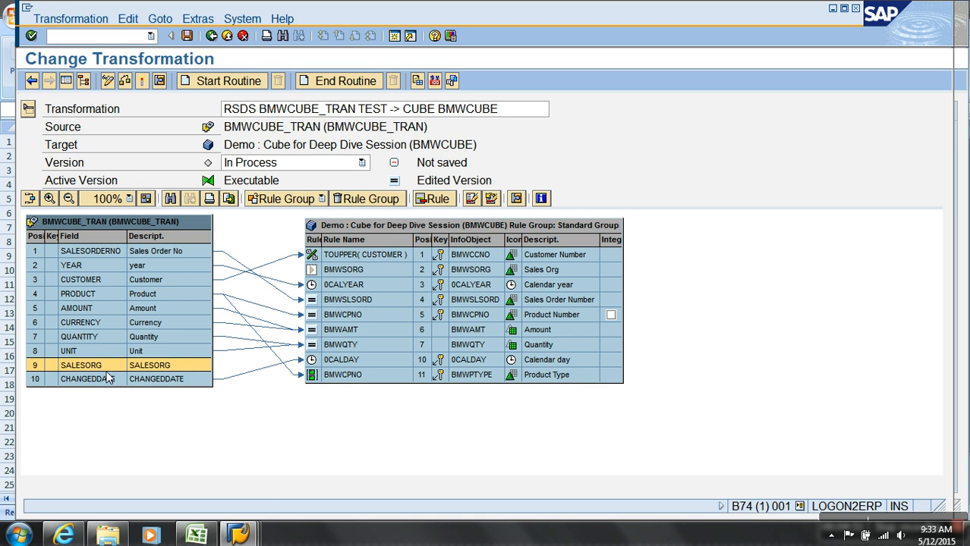
click(335, 273)
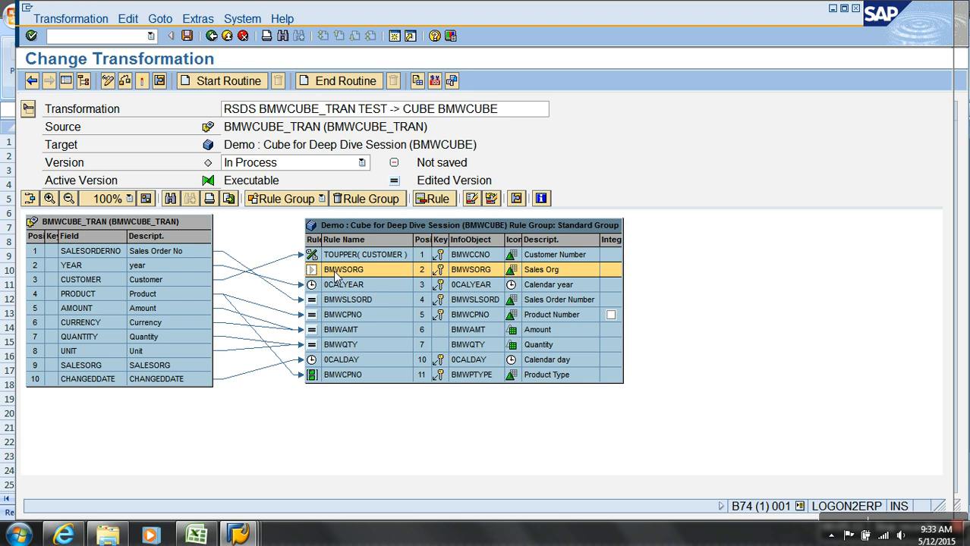
right_click(335, 277)
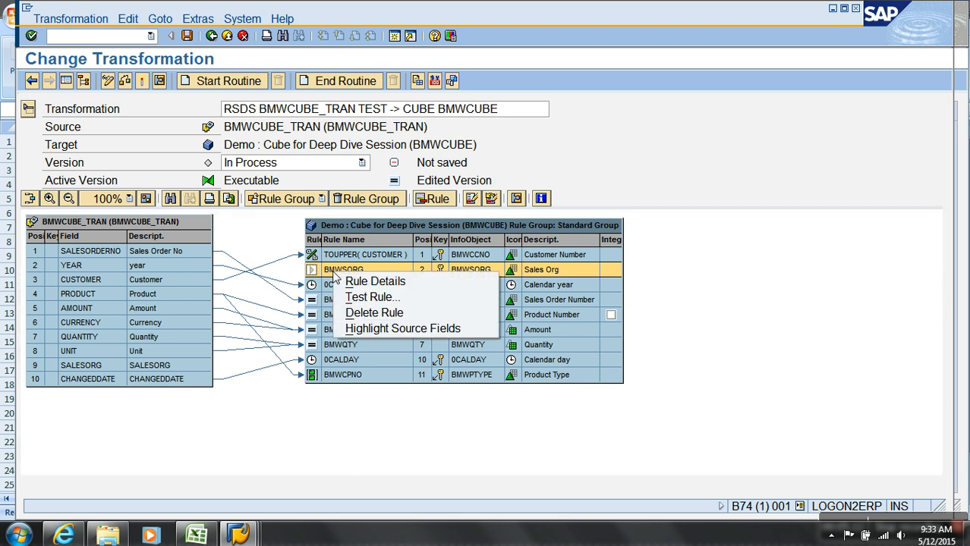
click(363, 282)
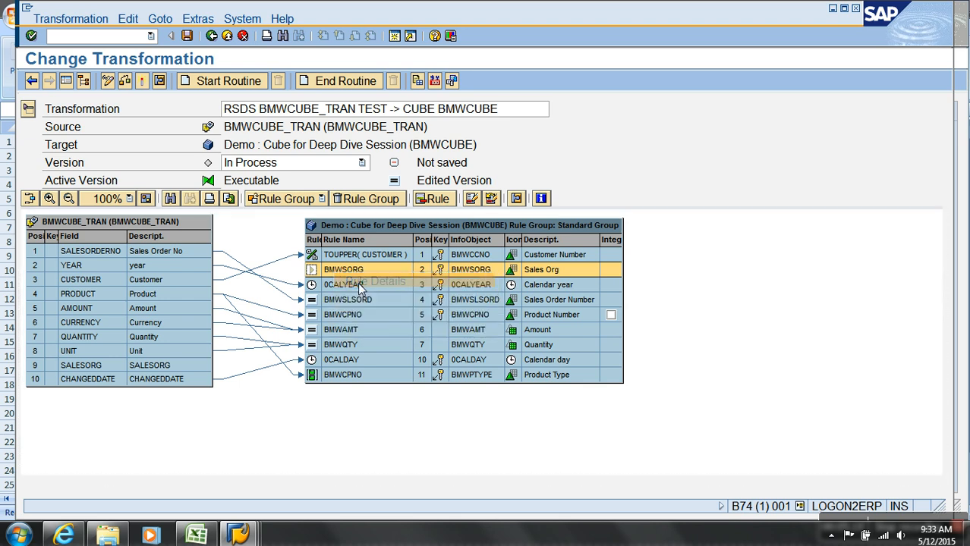
drag(365, 145, 385, 71)
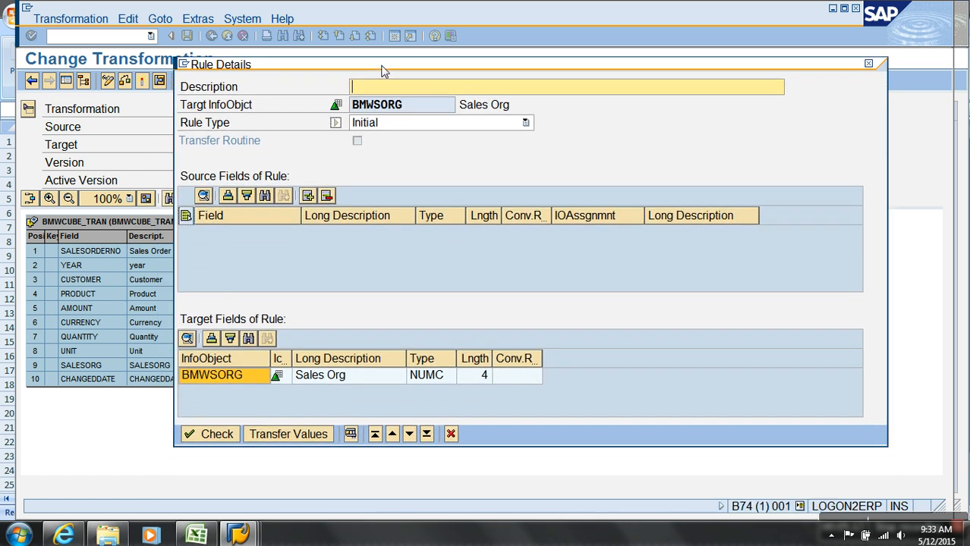
Add SALESORG as the source field of the BMWSORG rule and set the rule type to Routine.
click(308, 197)
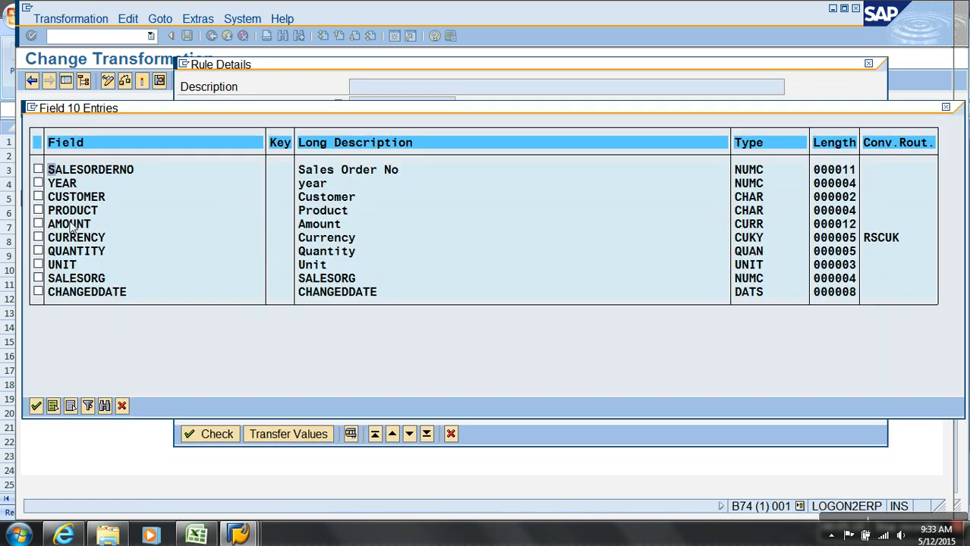
click(38, 278)
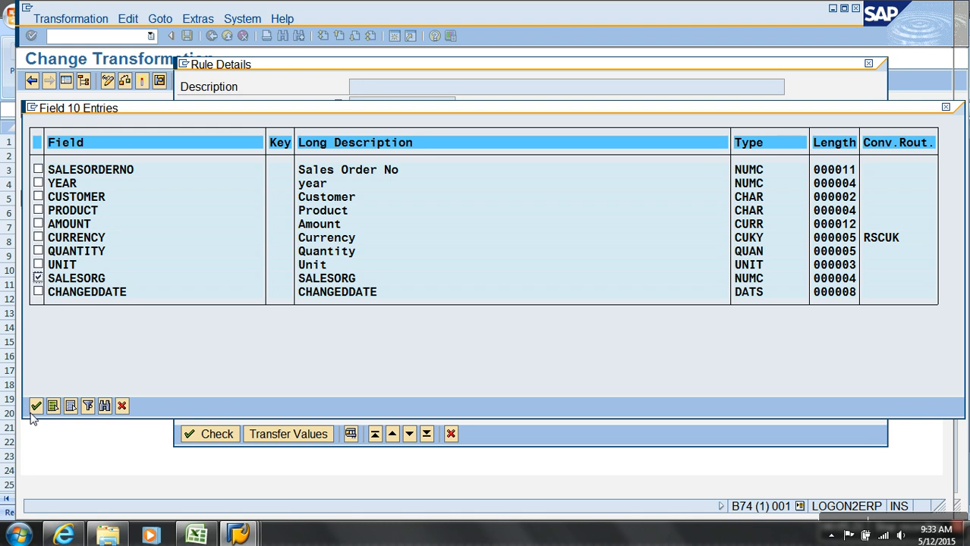
key(Return)
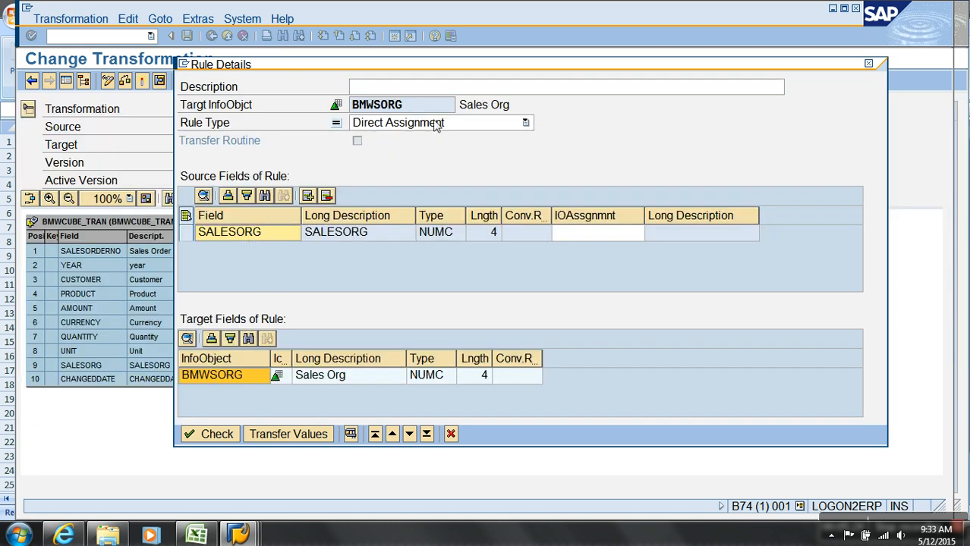
click(410, 122)
click(377, 206)
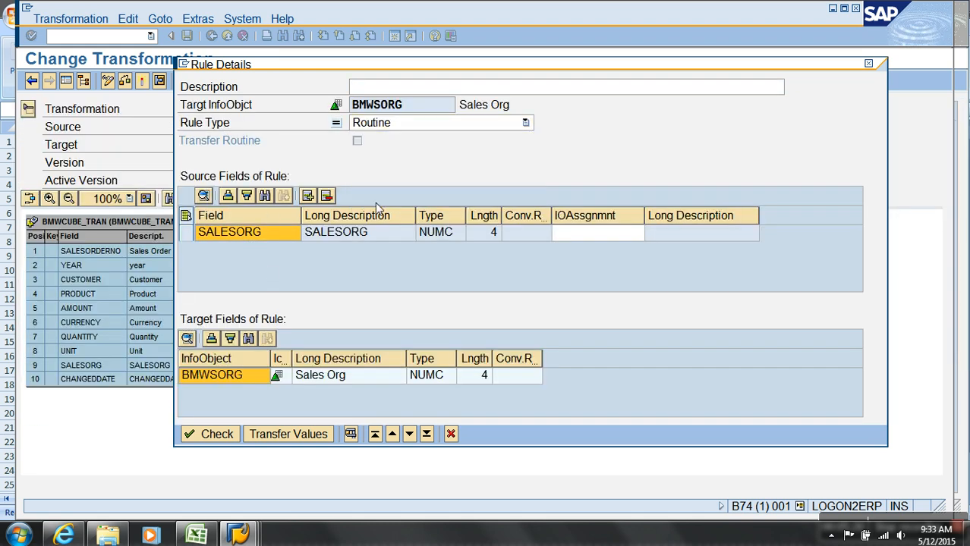
Insert four blank lines above the RESULT statement in the BMWSORG routine.
scroll(374, 206, down, 9)
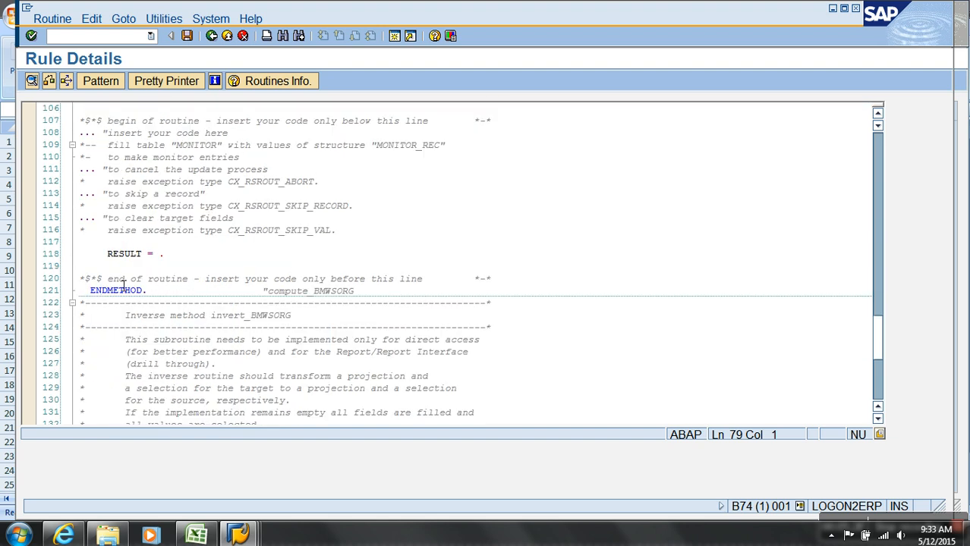
click(124, 242)
key(Return)
key(Return)
key(Return)
key(Return)
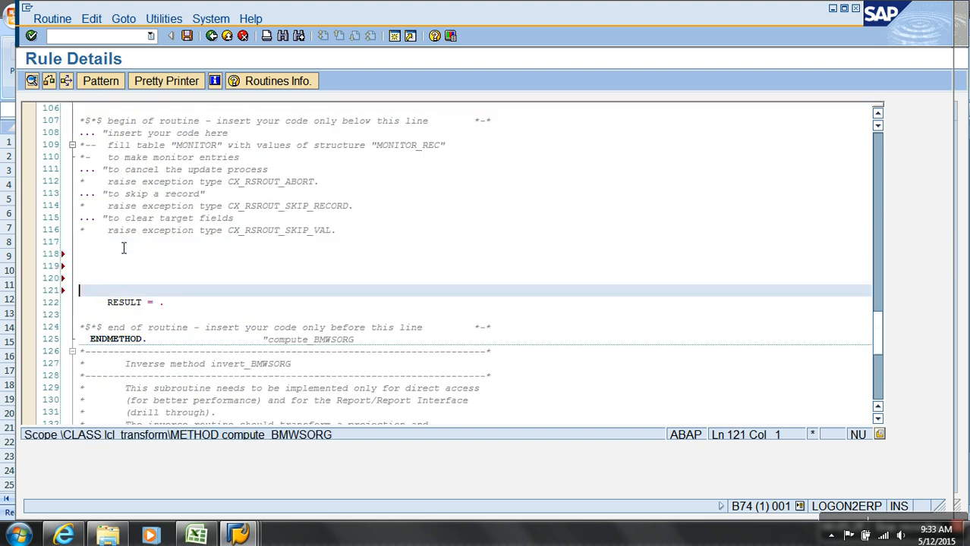
click(99, 256)
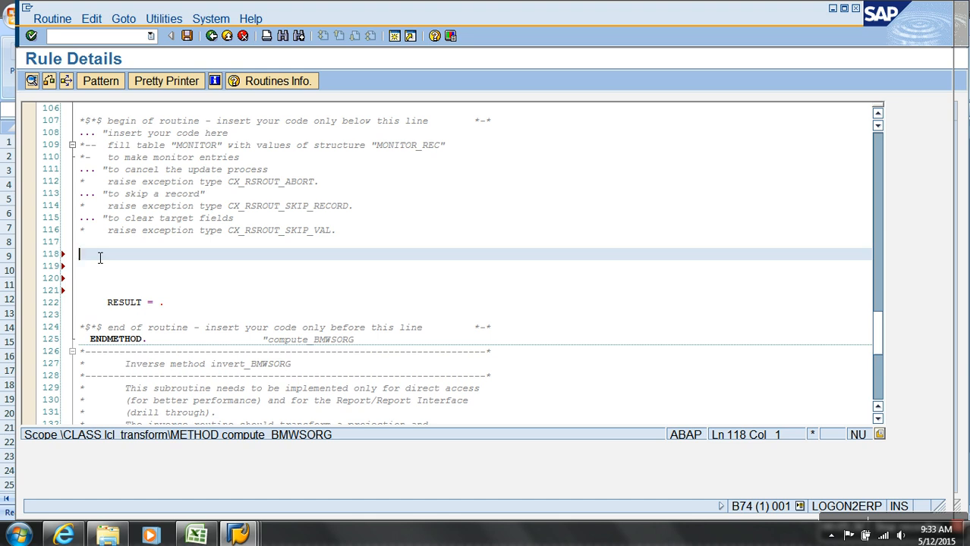
click(162, 305)
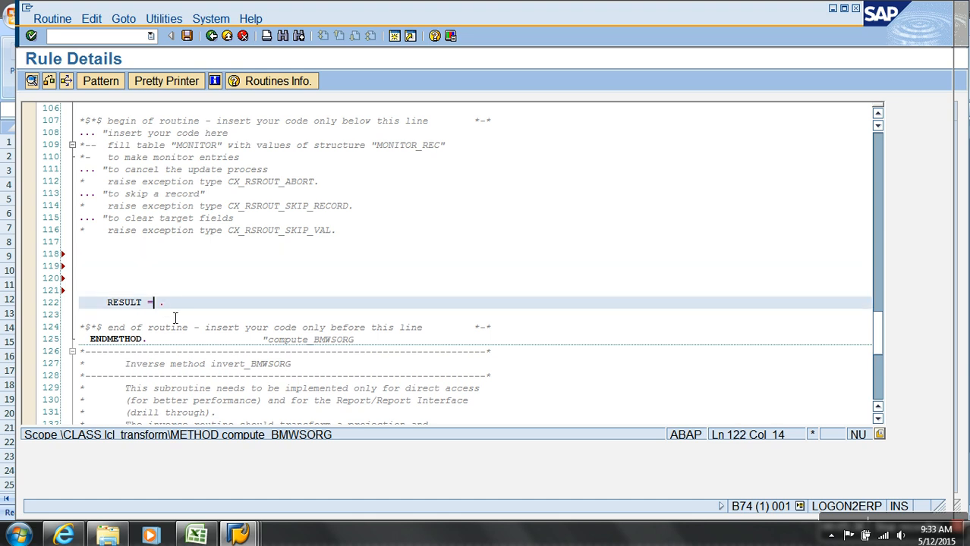
Start a SELECT statement above RESULT, copying the field name NEWORG from the ZSLSORG_MAP table definition.
click(116, 255)
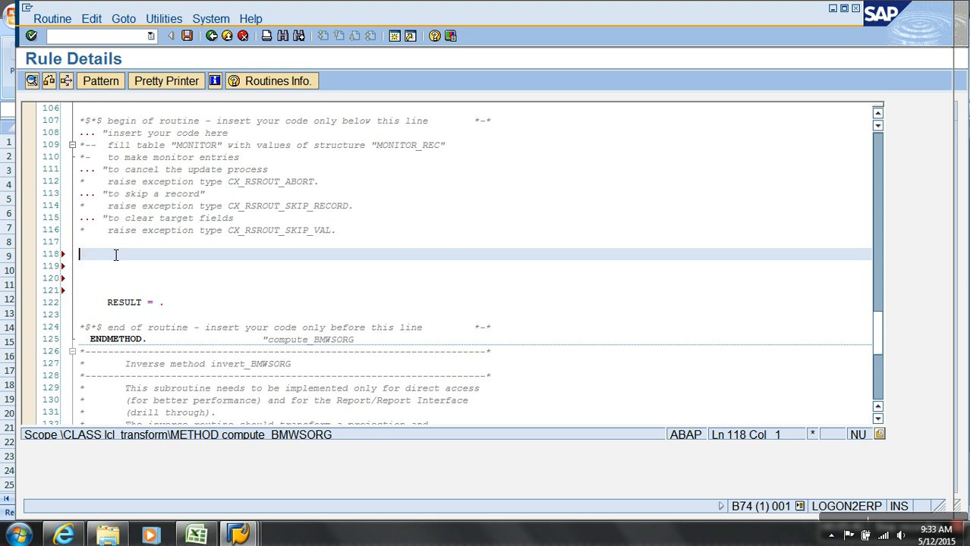
text(SELECT)
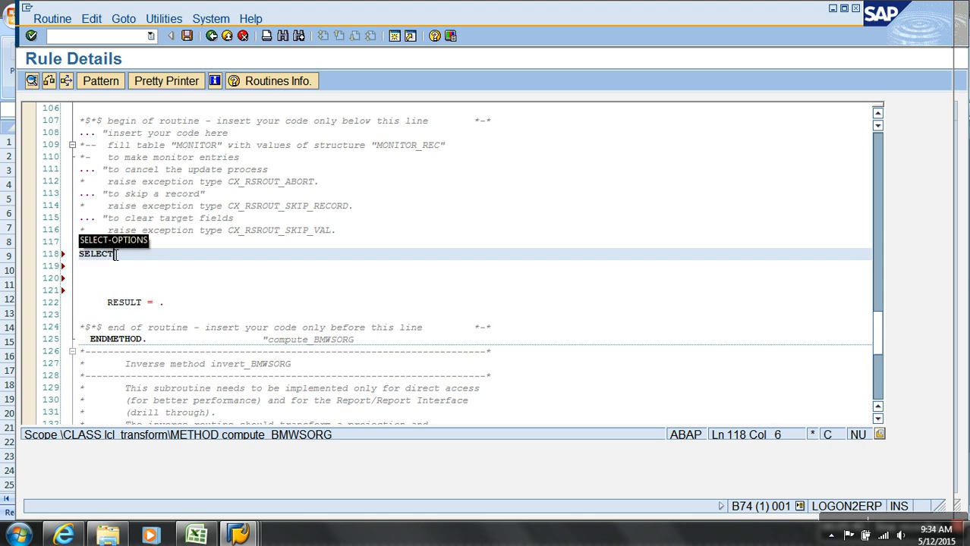
key(alt+Tab)
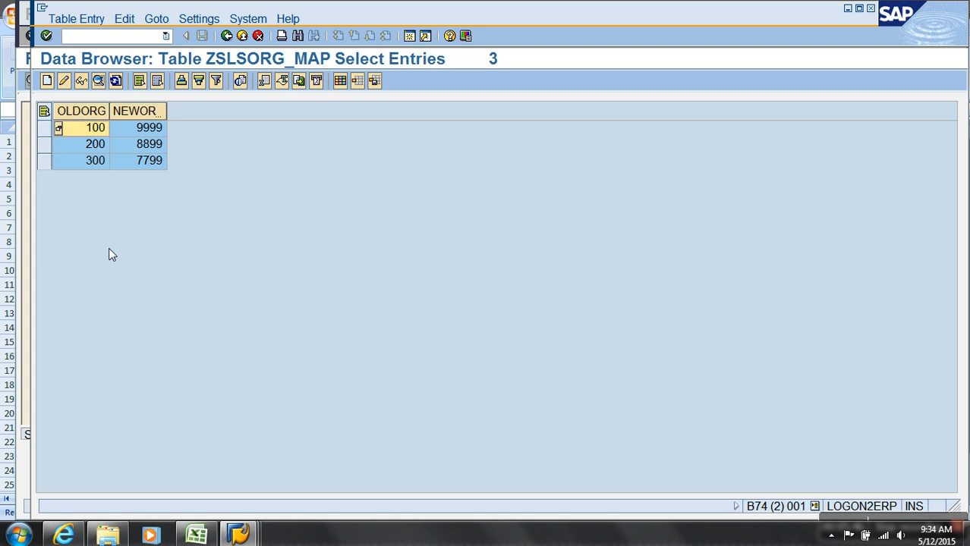
click(227, 37)
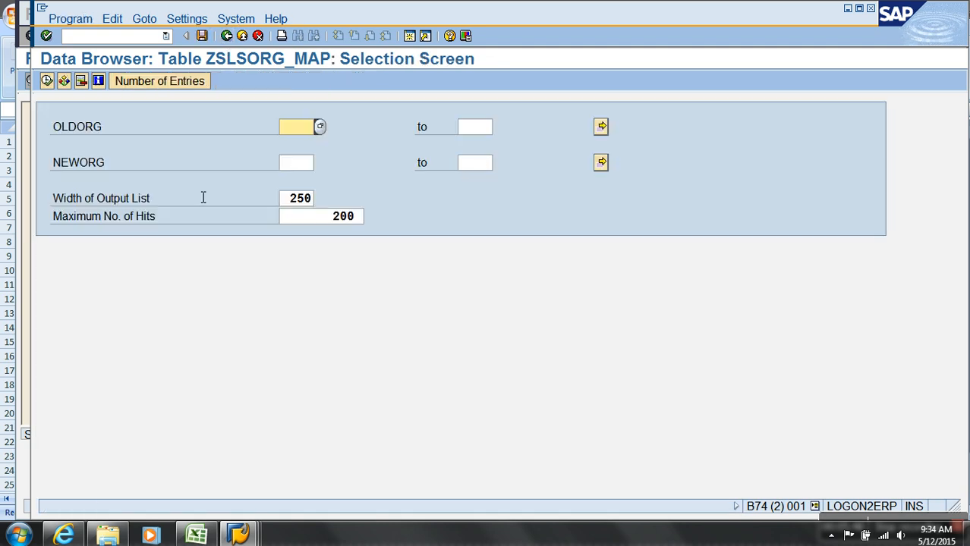
click(226, 36)
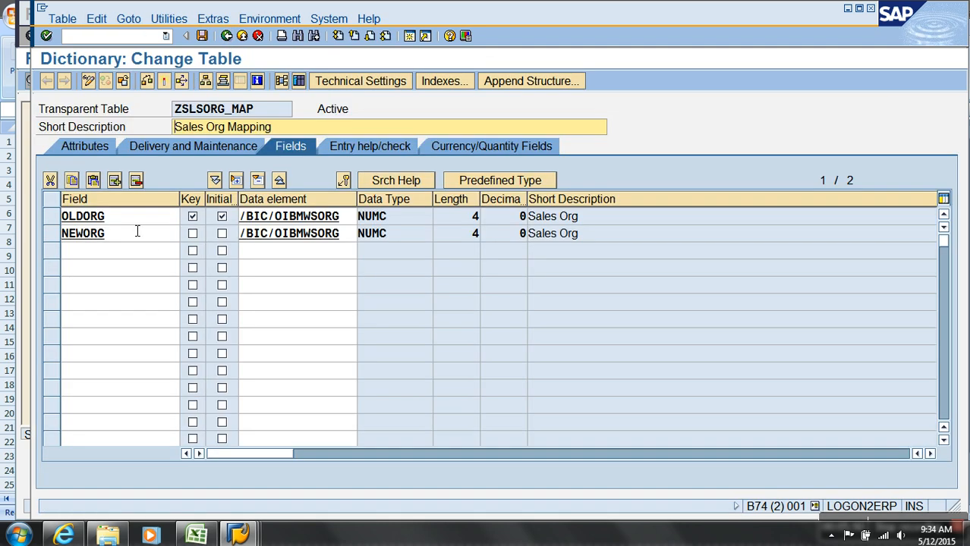
double_click(84, 235)
key(ctrl+c)
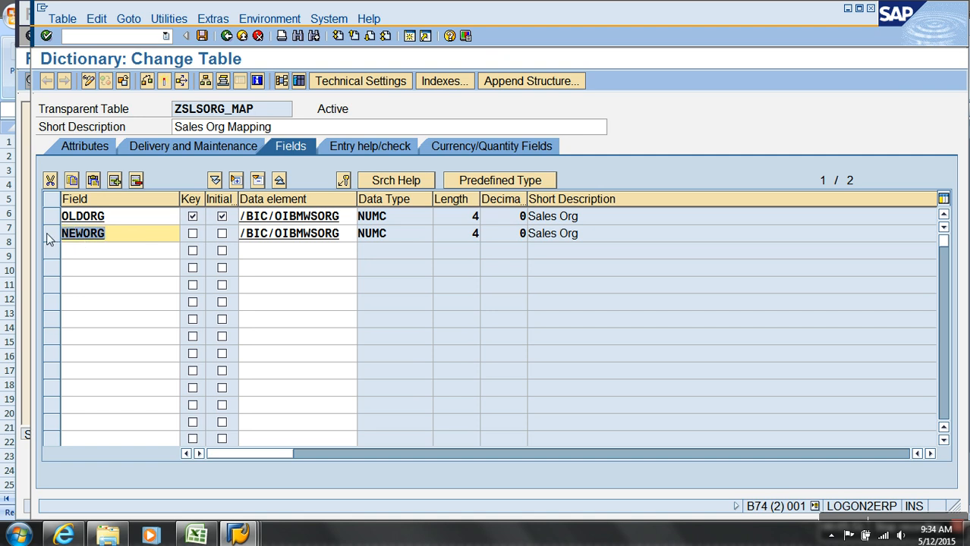
click(46, 233)
key(alt+Tab)
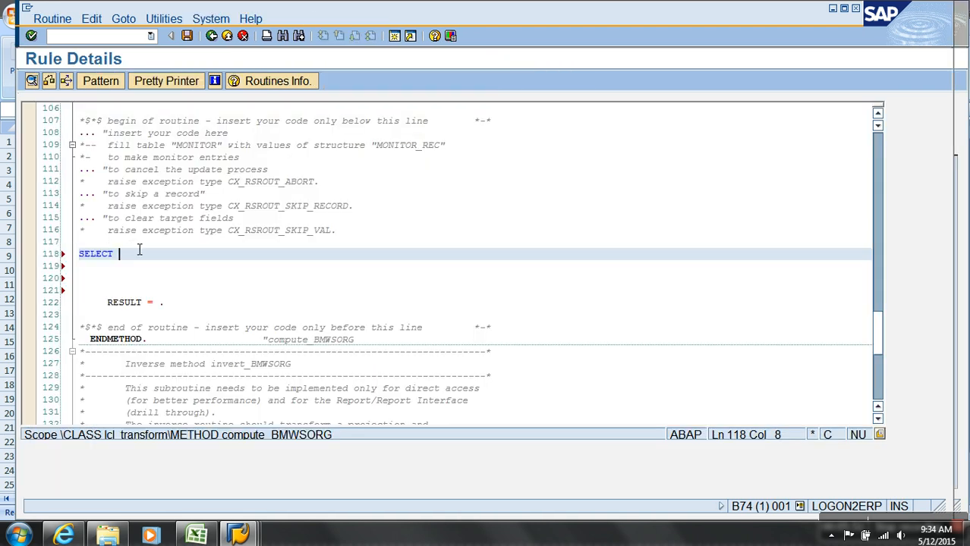
key(ctrl+v)
key(Return)
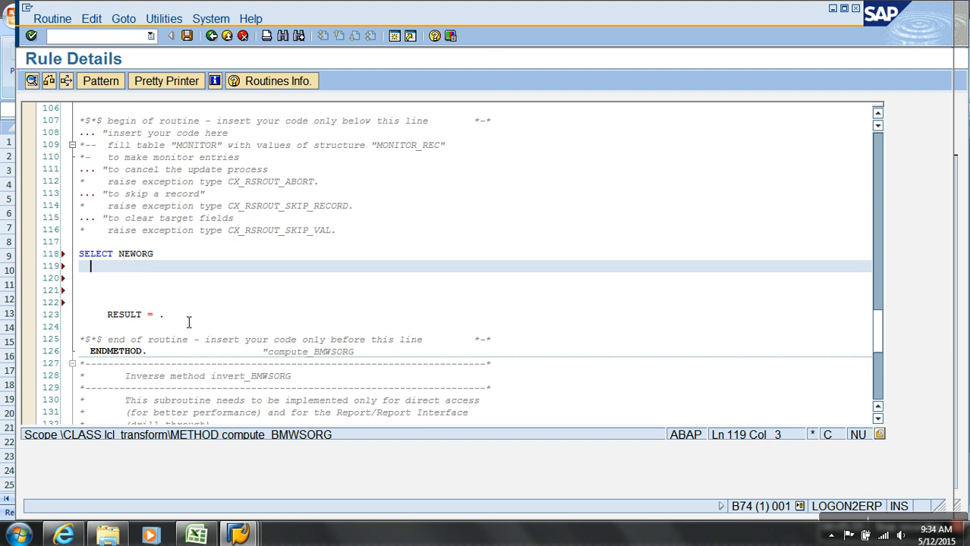
Add a FROM clause to the SELECT statement with the table name ZSLSORG_MAP copied from its definition.
text(FROM)
key(alt+Tab)
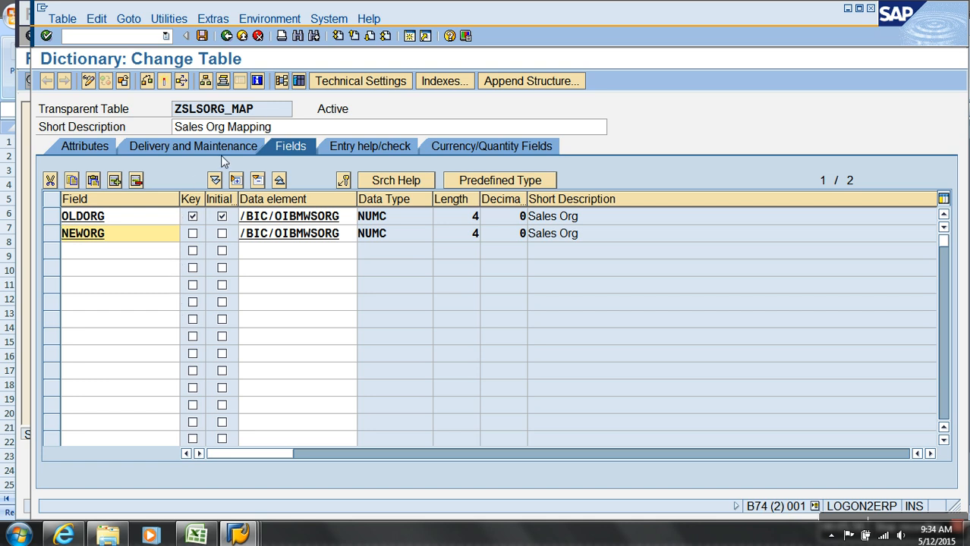
drag(273, 114, 162, 112)
key(ctrl+c)
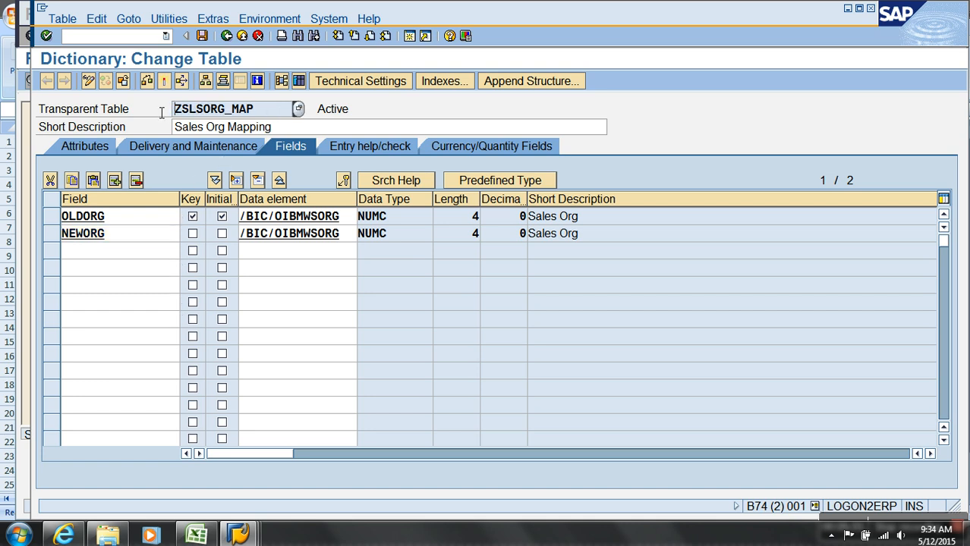
key(alt+Tab)
key(ctrl+v)
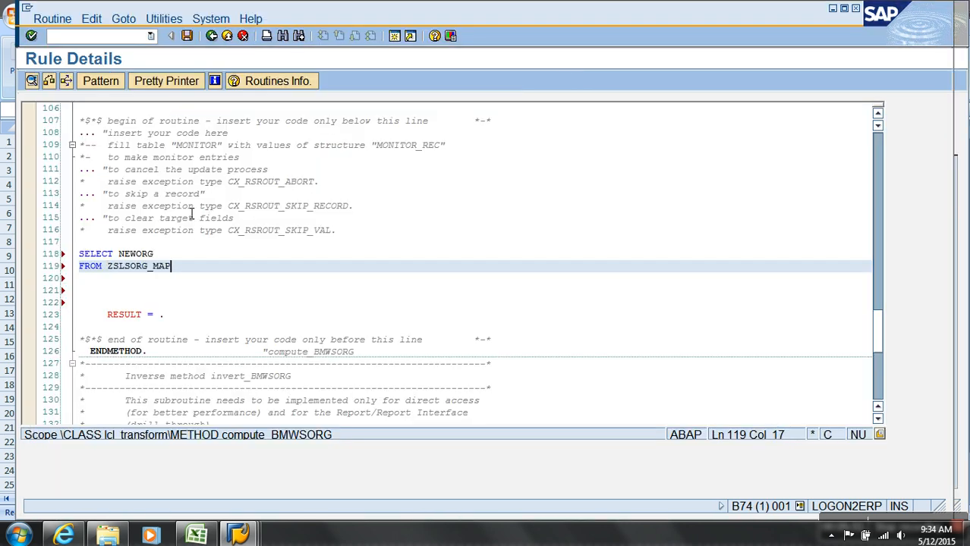
Add a WHERE clause to the SELECT statement with OLDORG copied from the ZSLSORG_MAP definition, followed by an equals sign.
key(Return)
text(WHERE)
key(alt+Tab)
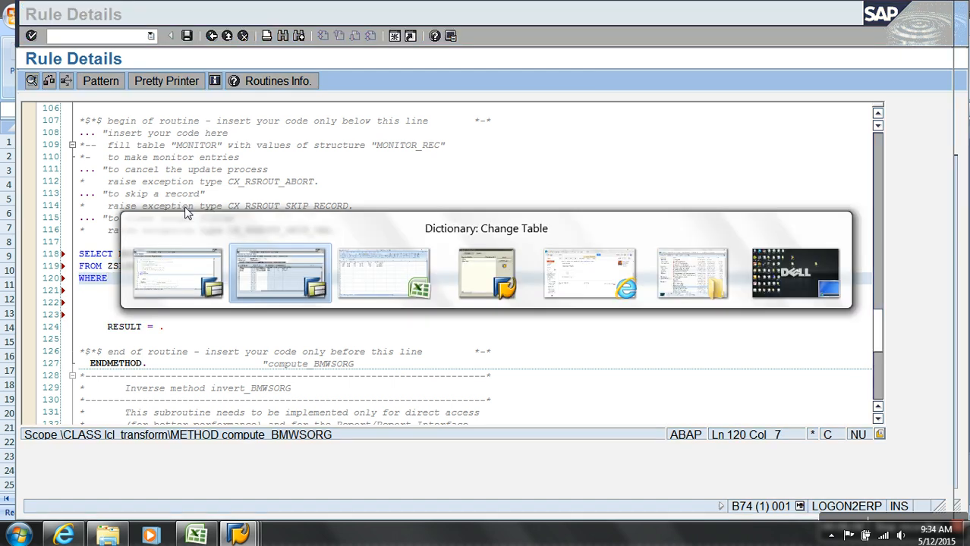
drag(141, 220, 45, 223)
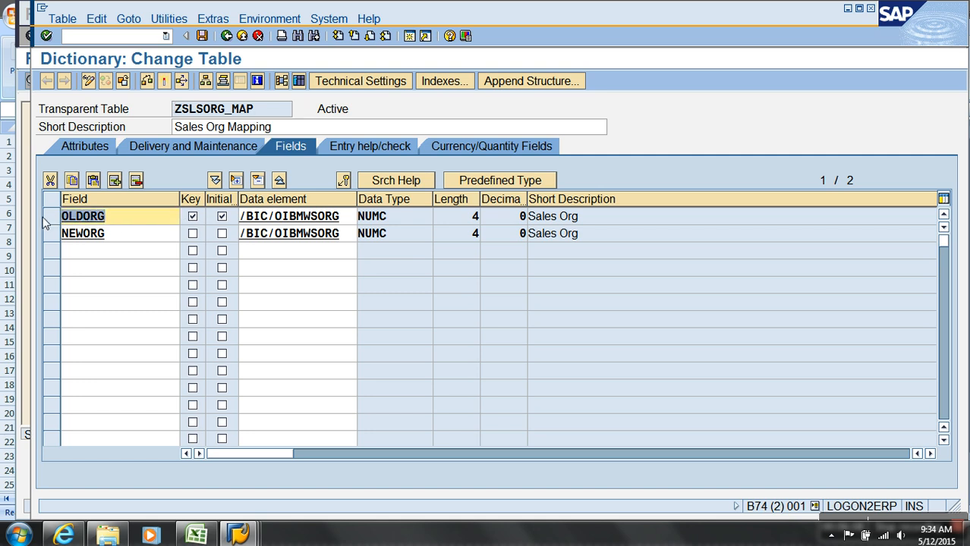
key(ctrl+c)
key(alt+Tab)
key(ctrl+v)
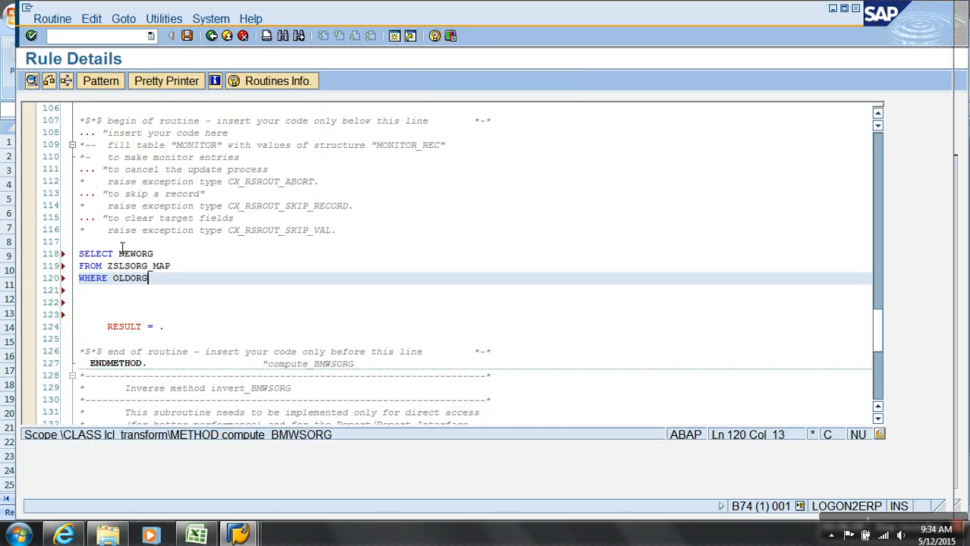
text(=)
Complete the WHERE condition with SOURCE_FIELDS-SALESORG copied from the method's IMPORTING comments and end the statement with a period.
scroll(160, 251, up, 4)
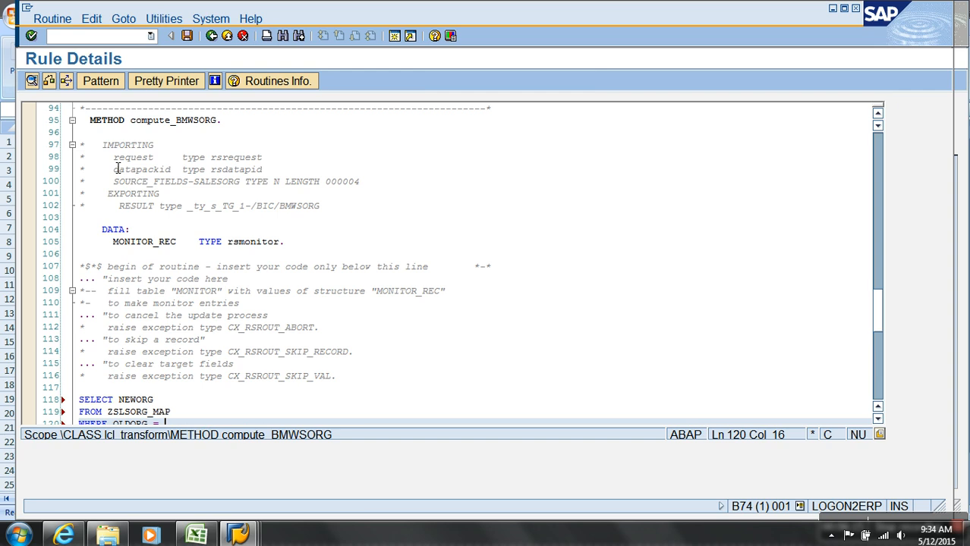
drag(113, 182, 242, 187)
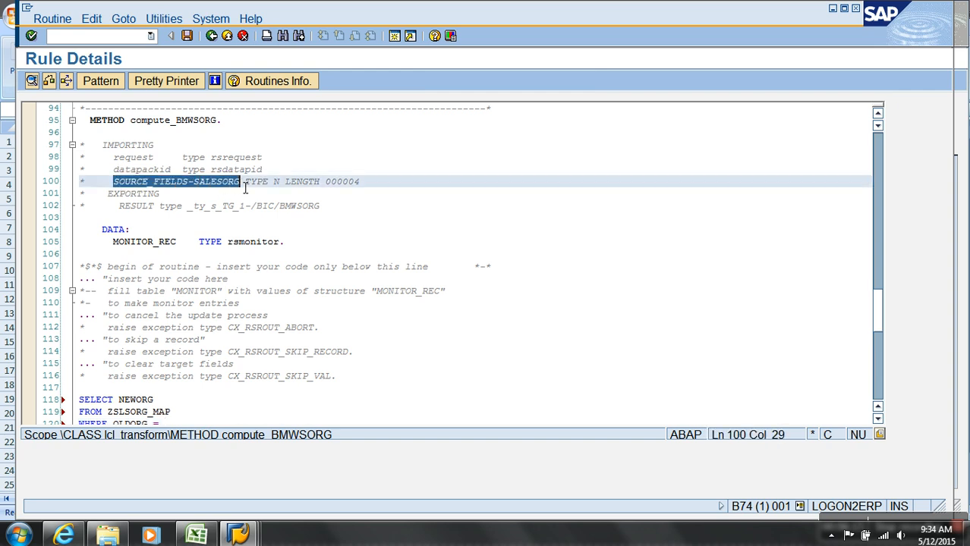
scroll(254, 253, down, 4)
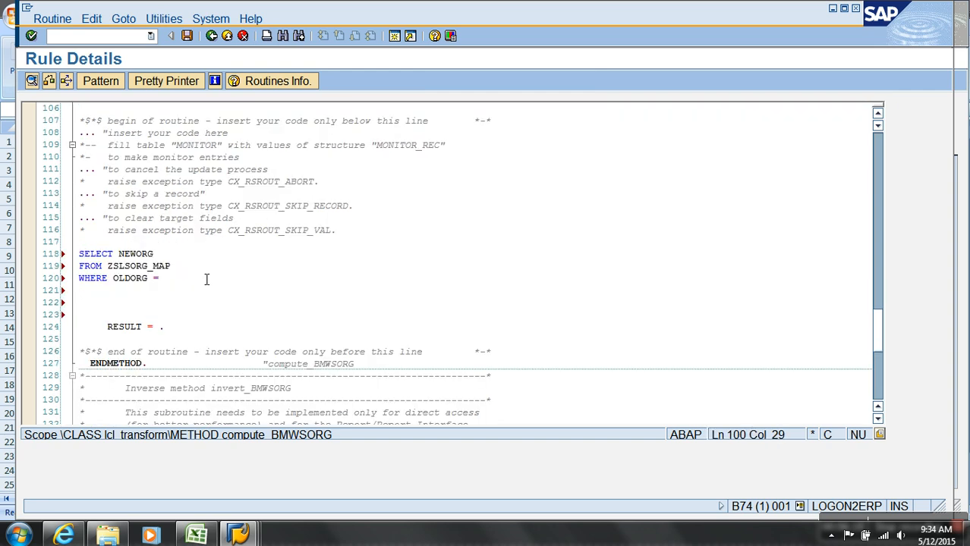
click(182, 284)
click(172, 279)
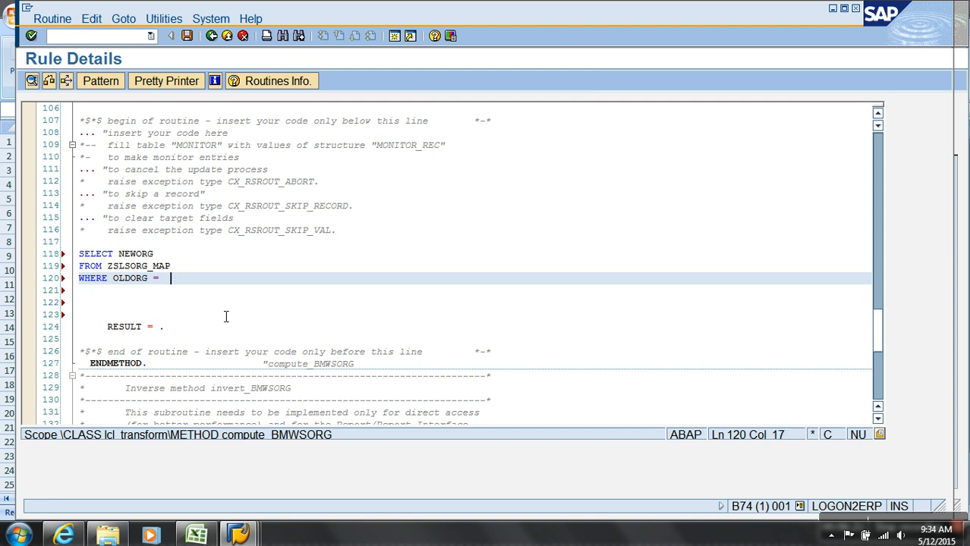
key(ctrl+v)
text(.)
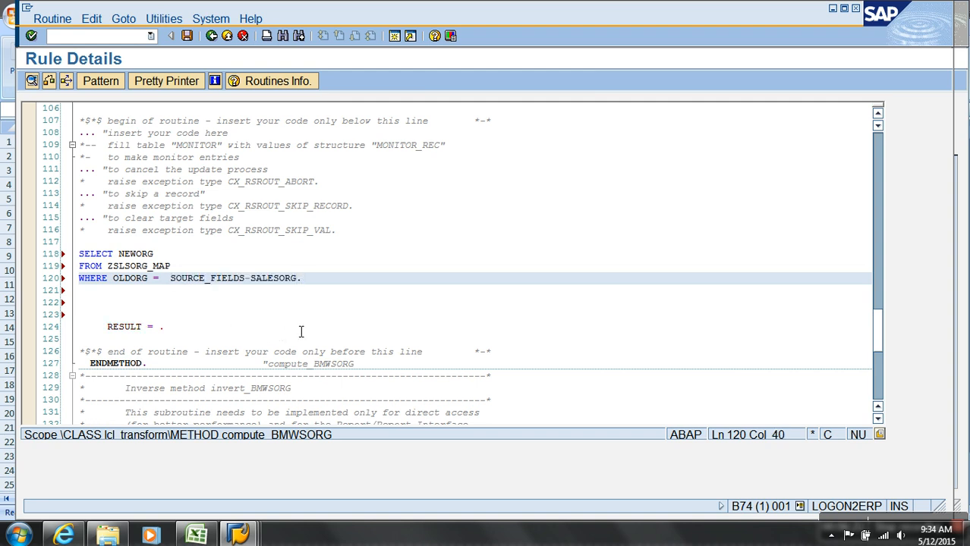
Insert the line INTO LV_NEWORG between the SELECT NEWORG and FROM ZSLSORG_MAP lines.
click(142, 255)
drag(120, 255, 154, 256)
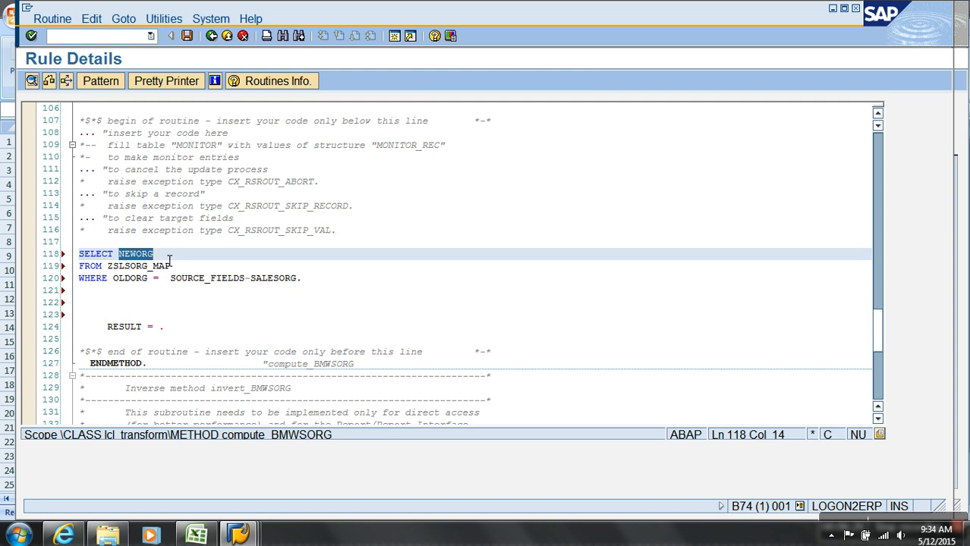
key(Right)
key(Return)
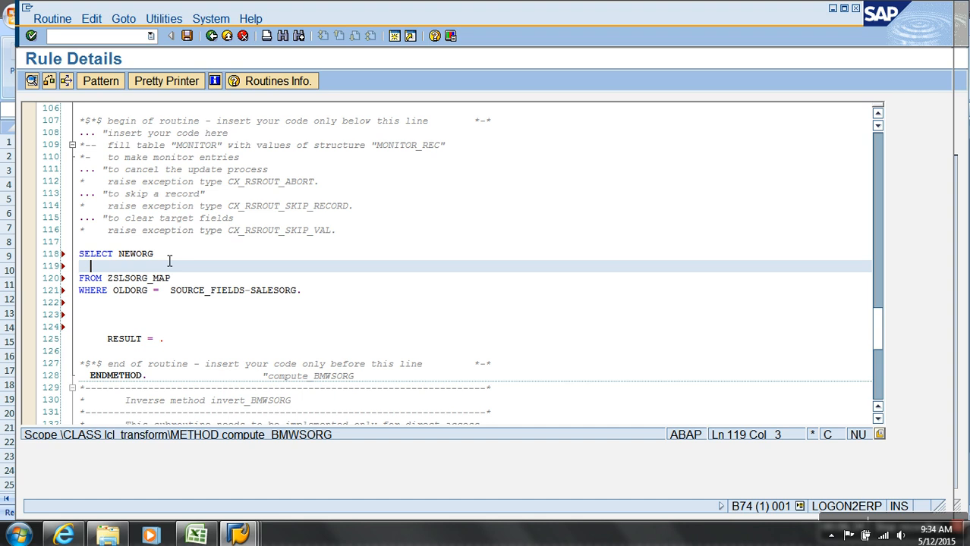
key(BackSpace)
key(BackSpace)
text(INTO LV_NEWORG)
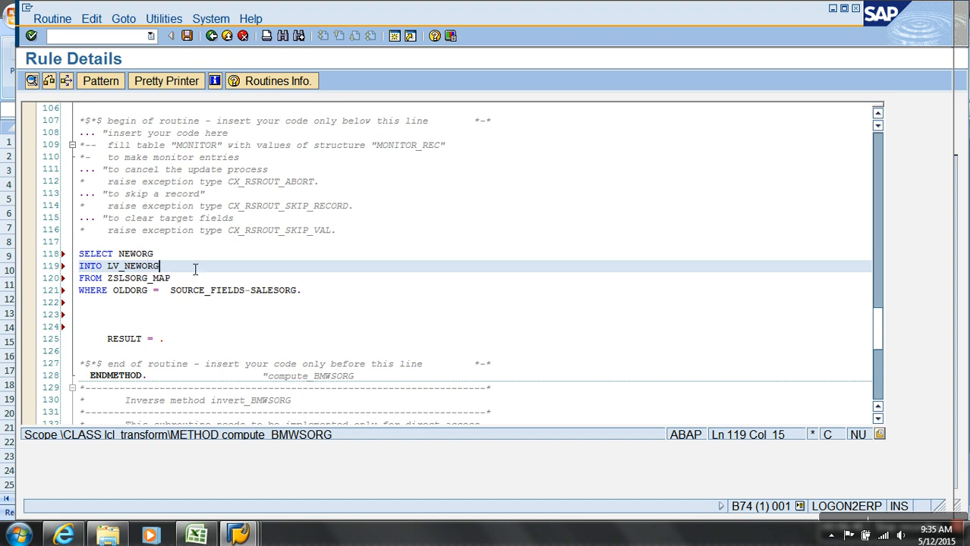
Start a DATA declaration above the SELECT statement for the copied variable LV_NEWORG, ending with the keyword TYPE.
drag(171, 272, 111, 273)
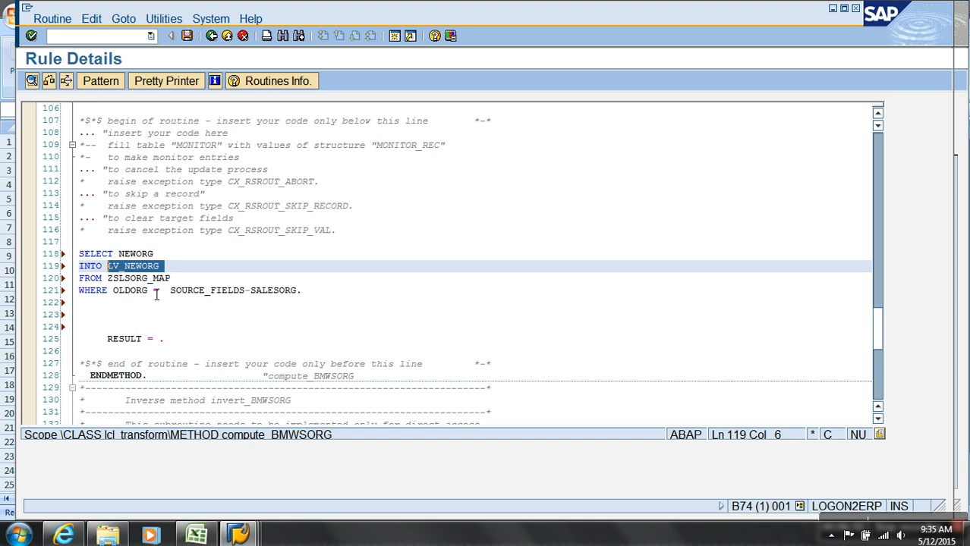
click(132, 242)
key(Return)
text(D)
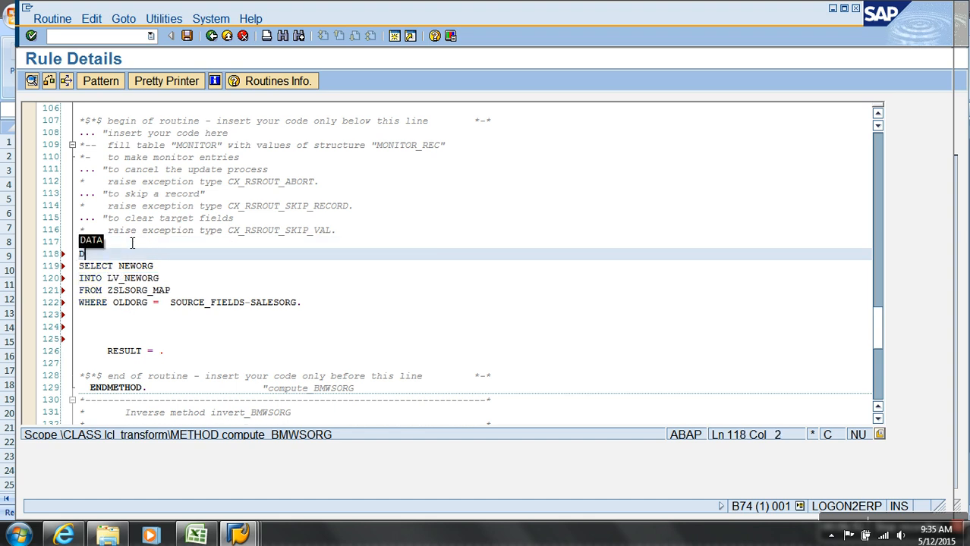
text(ATA :)
key(ctrl+v)
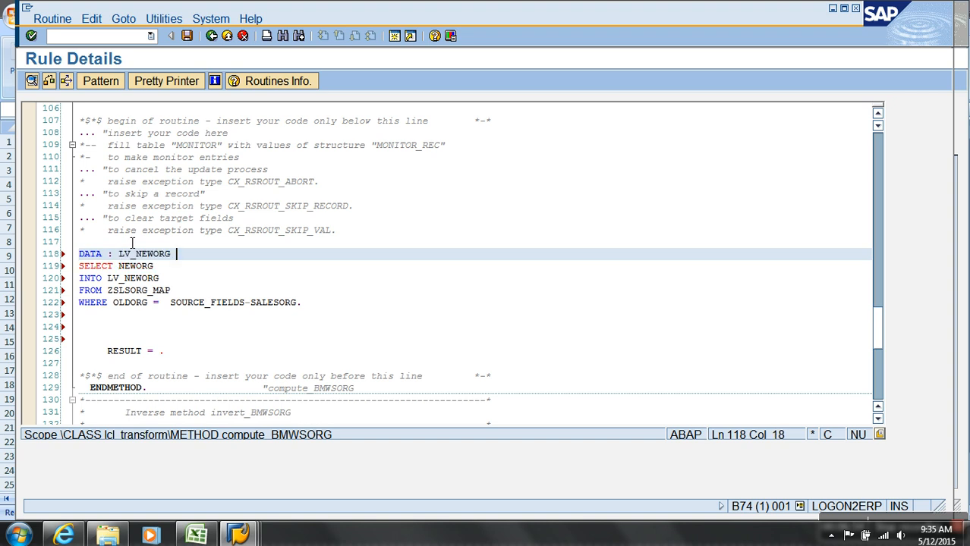
text(TYPE)
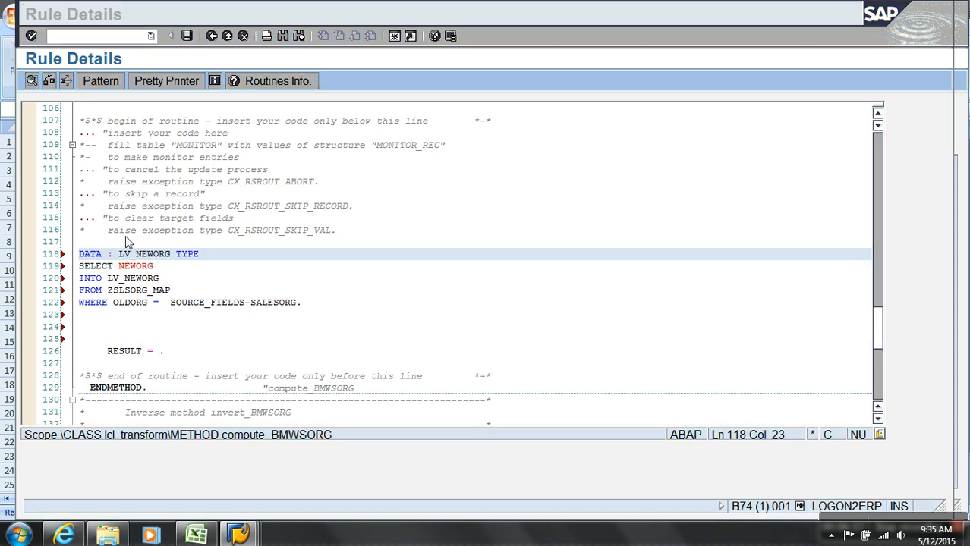
Complete the LV_NEWORG declaration with the data element /BIC/OIBMWSORG copied from the ZSLSORG_MAP definition, leaving a blank line below it.
key(alt+Tab)
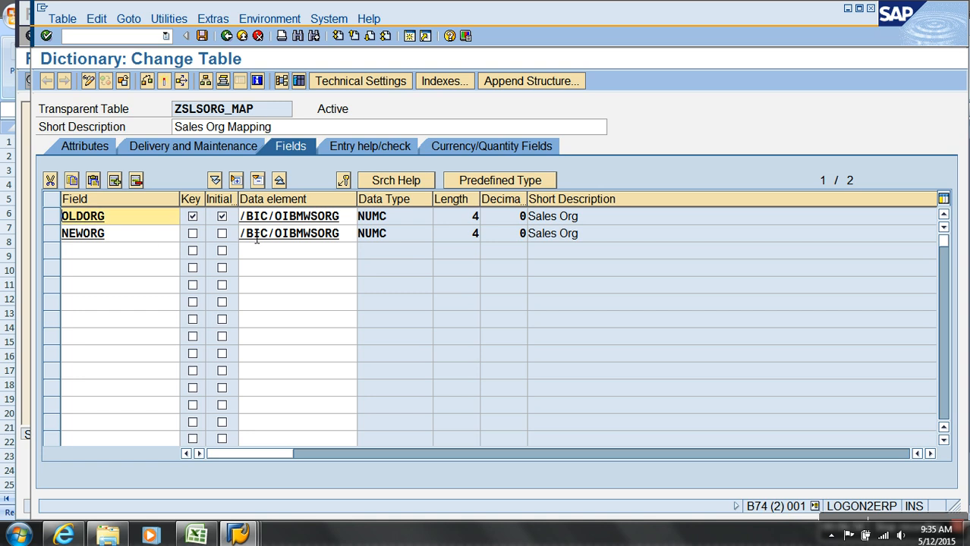
drag(349, 225, 227, 221)
key(ctrl+c)
key(alt+Tab)
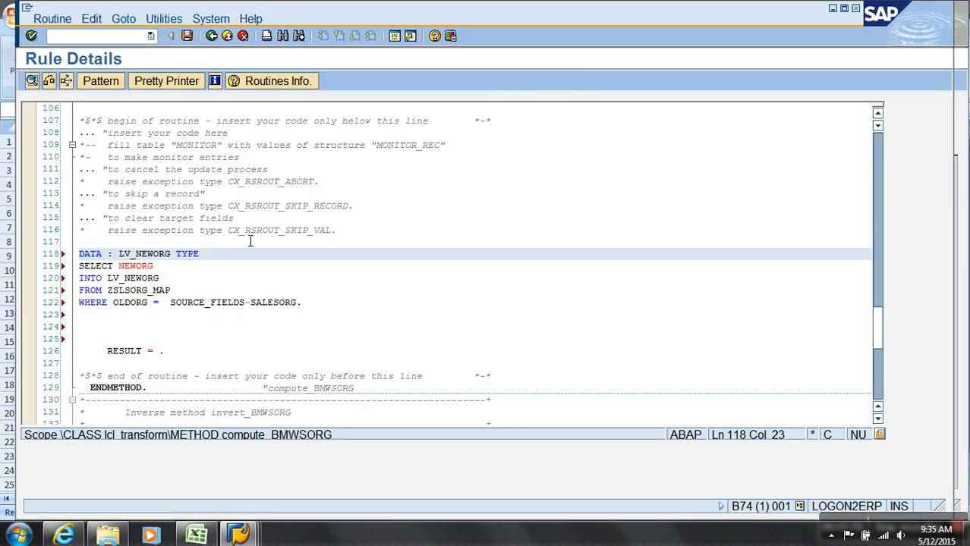
key(ctrl+v)
text(.)
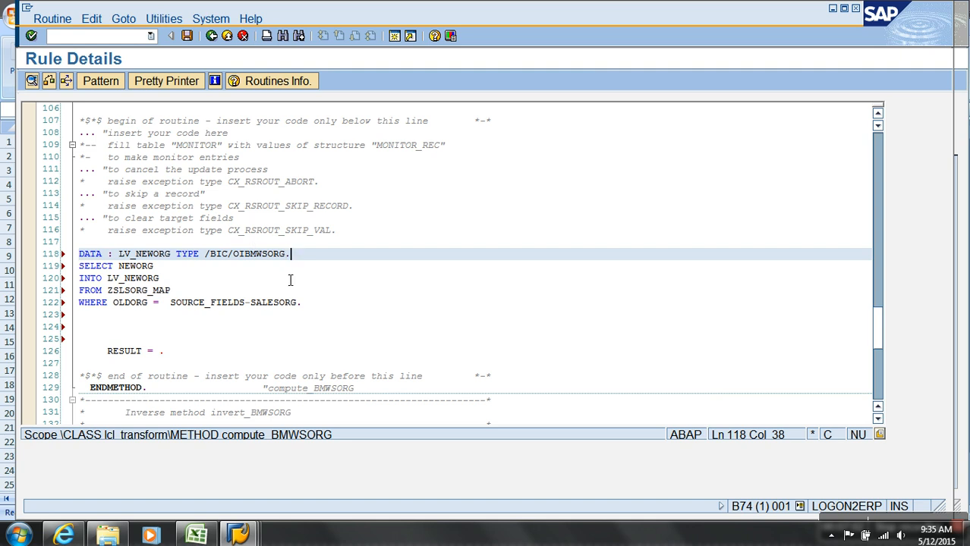
key(Return)
Review the fields used in the SELECT statement and insert another blank line below its WHERE clause.
click(149, 278)
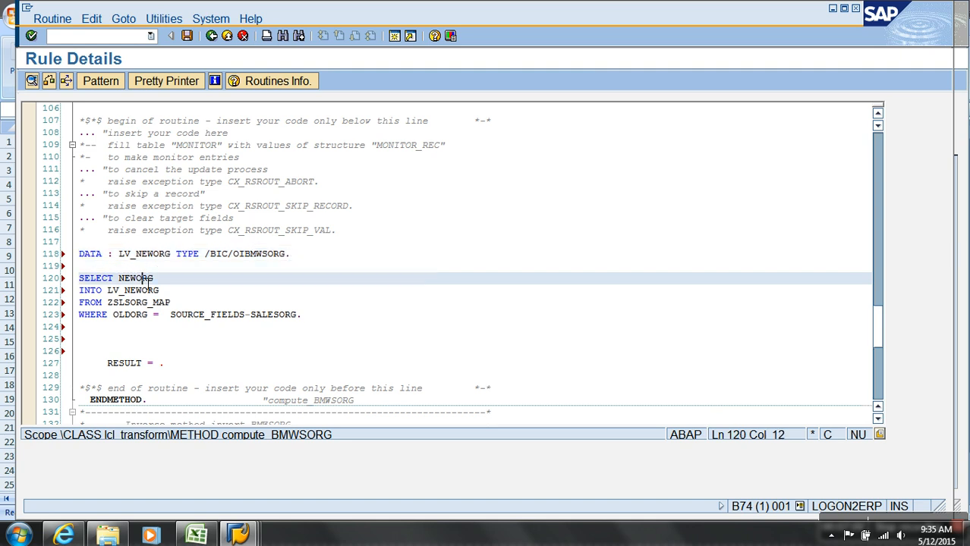
drag(107, 291, 158, 318)
click(116, 317)
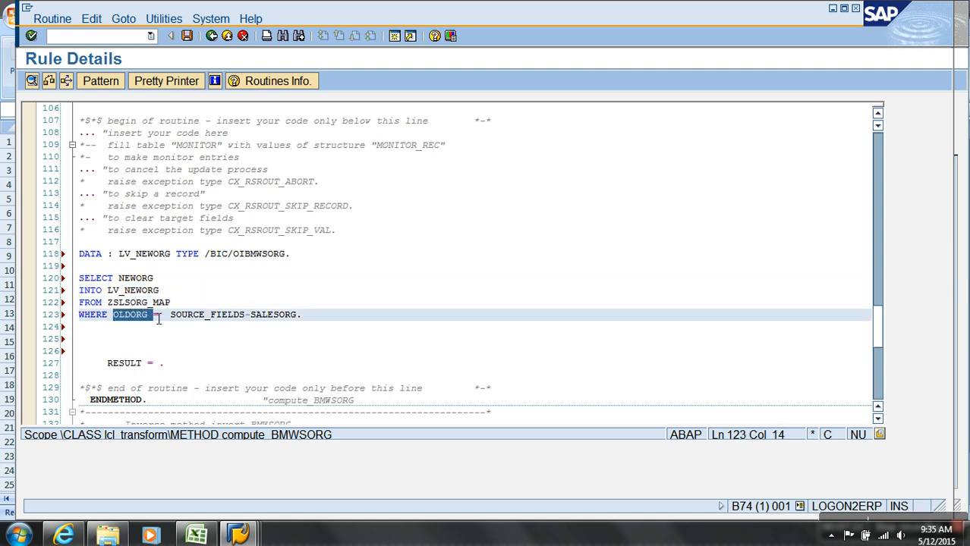
drag(171, 318, 292, 319)
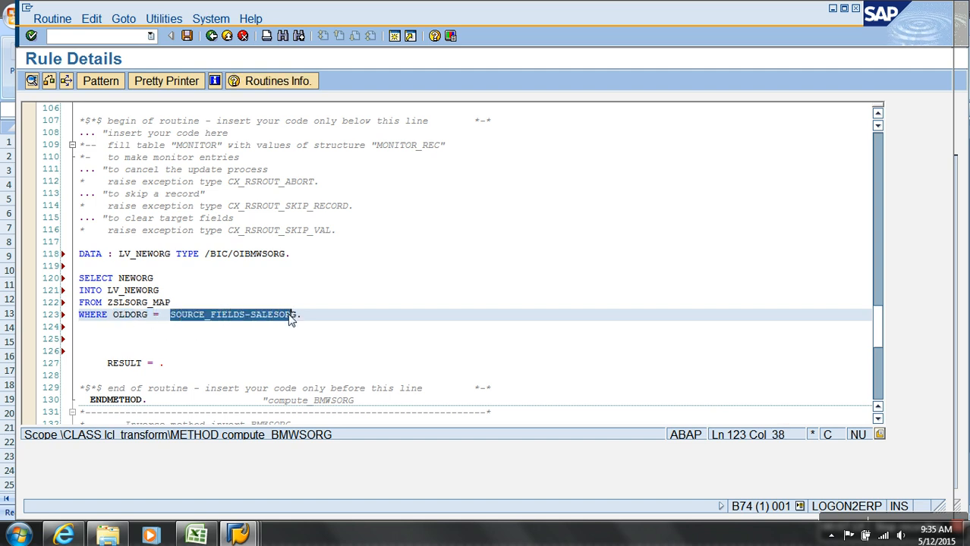
click(101, 332)
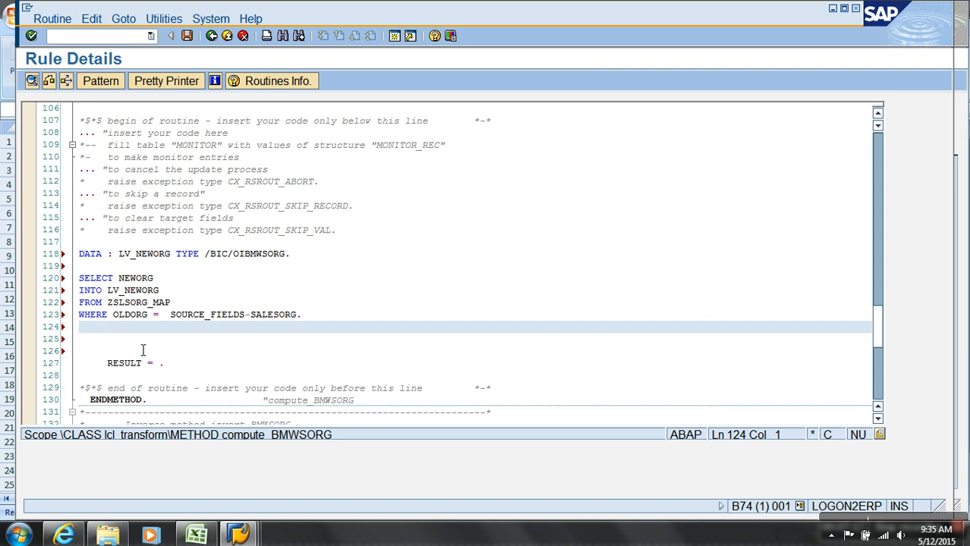
key(Return)
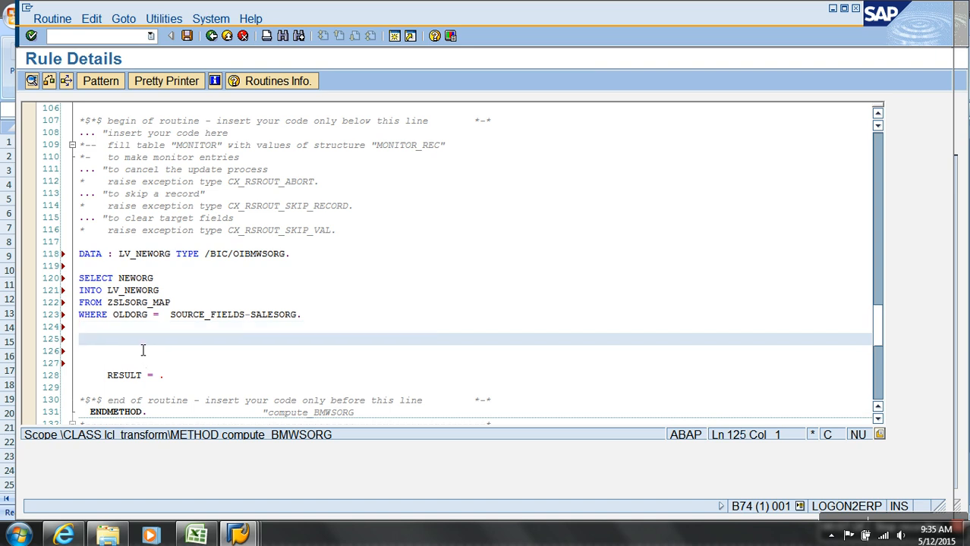
Compare OLDORG in the WHERE clause with its key field setting in the ZSLSORG_MAP table definition.
drag(113, 320, 145, 321)
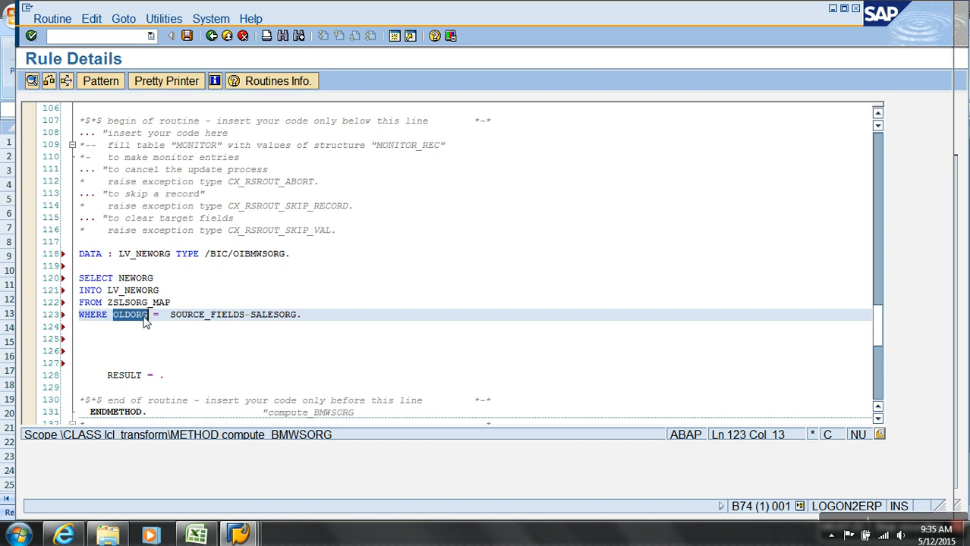
double_click(147, 321)
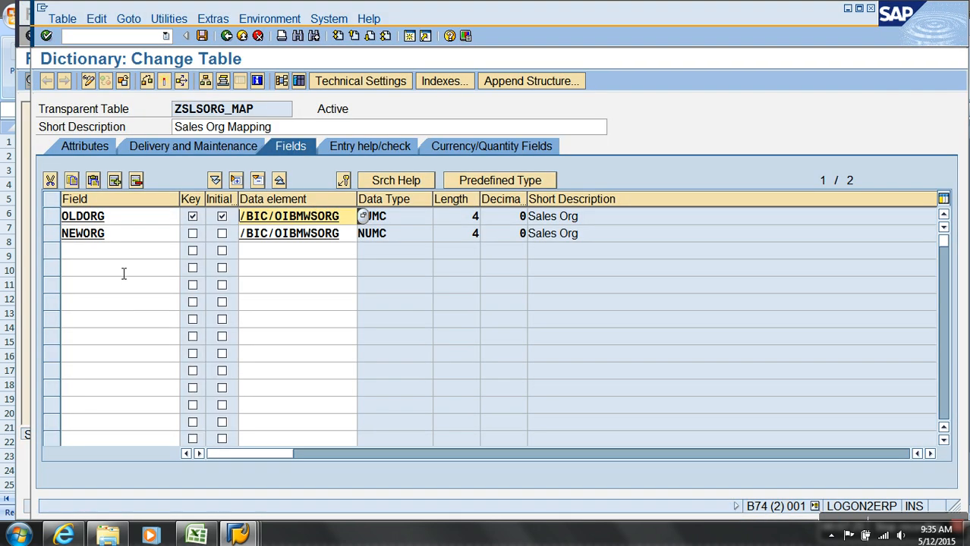
click(53, 218)
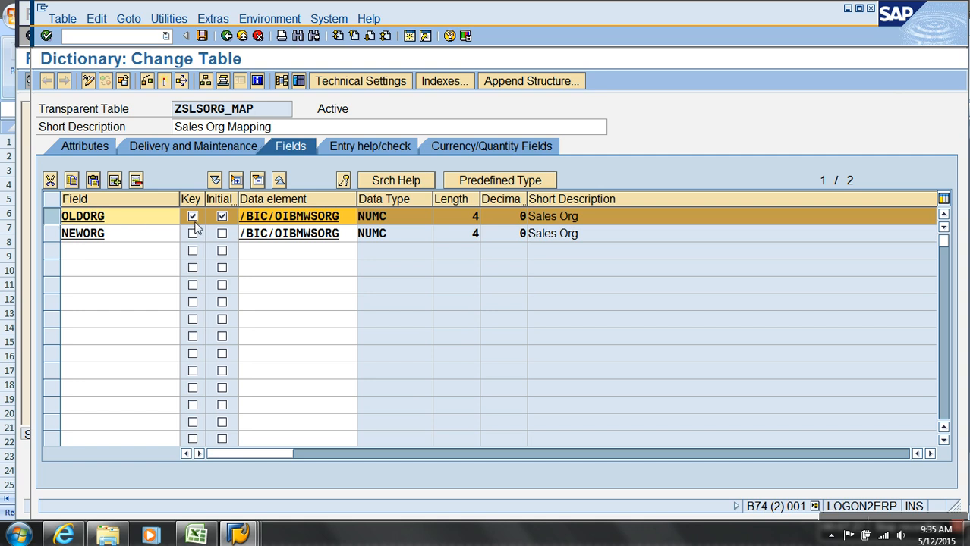
key(F3)
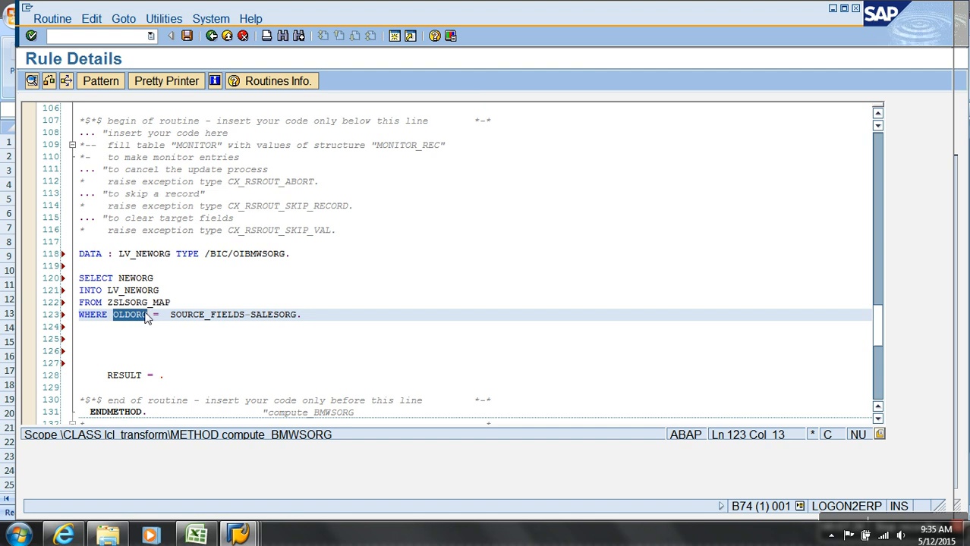
double_click(147, 318)
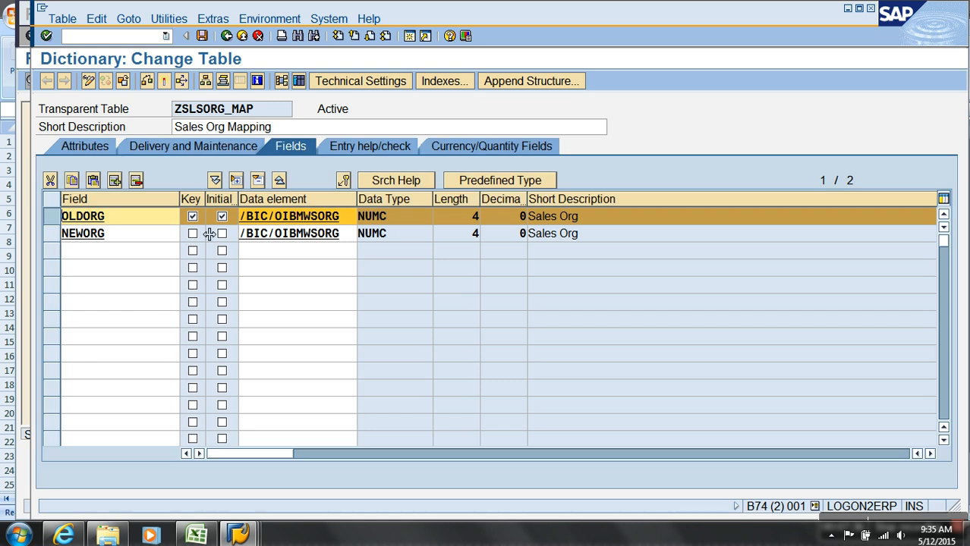
Try to display the contents of table ZSLSORG_MAP, saving the table definition when asked.
click(298, 80)
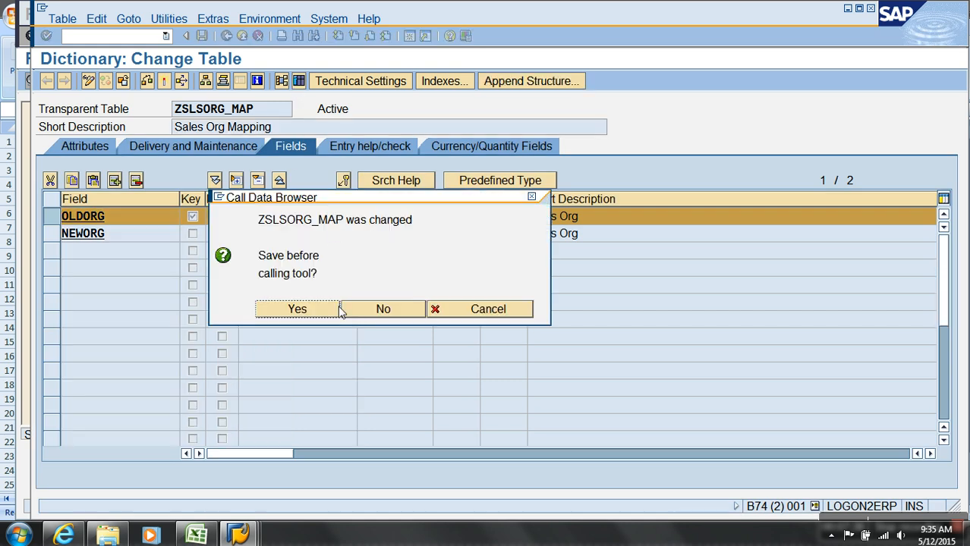
click(480, 310)
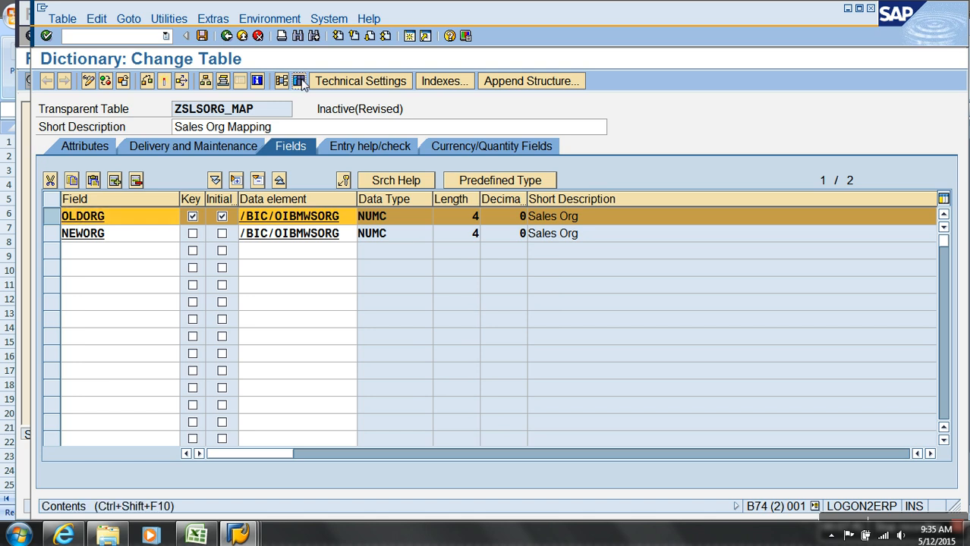
click(301, 81)
click(308, 304)
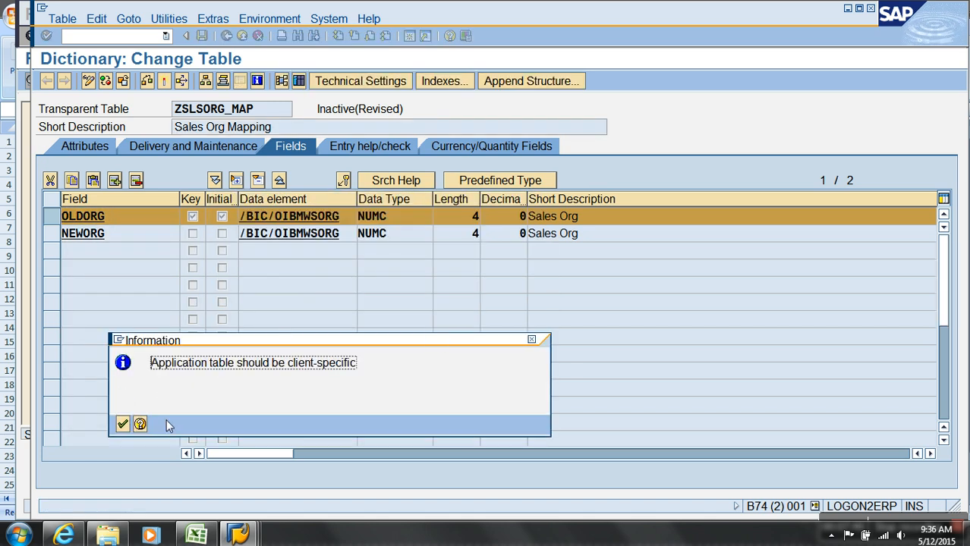
click(122, 423)
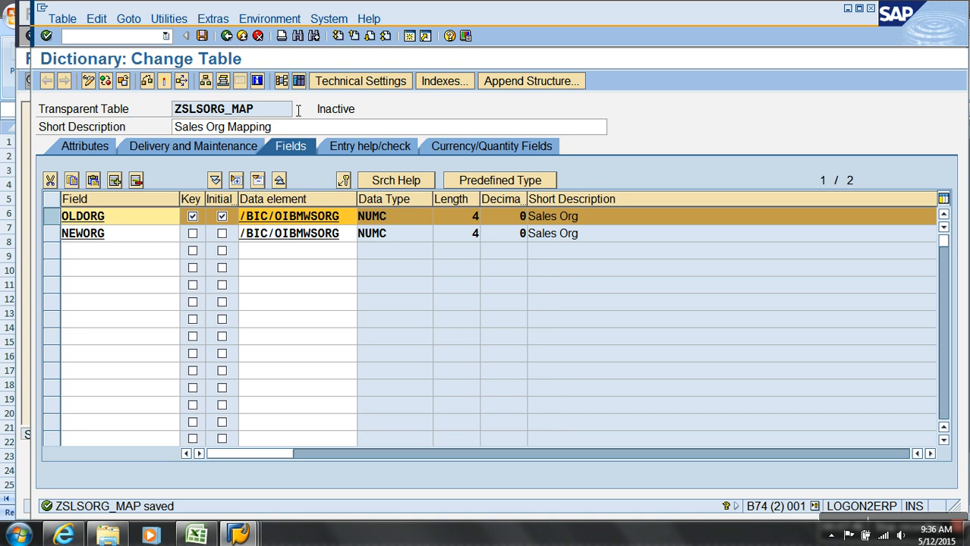
Activate the table ZSLSORG_MAP from the inactive objects list and return from the activation log to its definition.
click(162, 82)
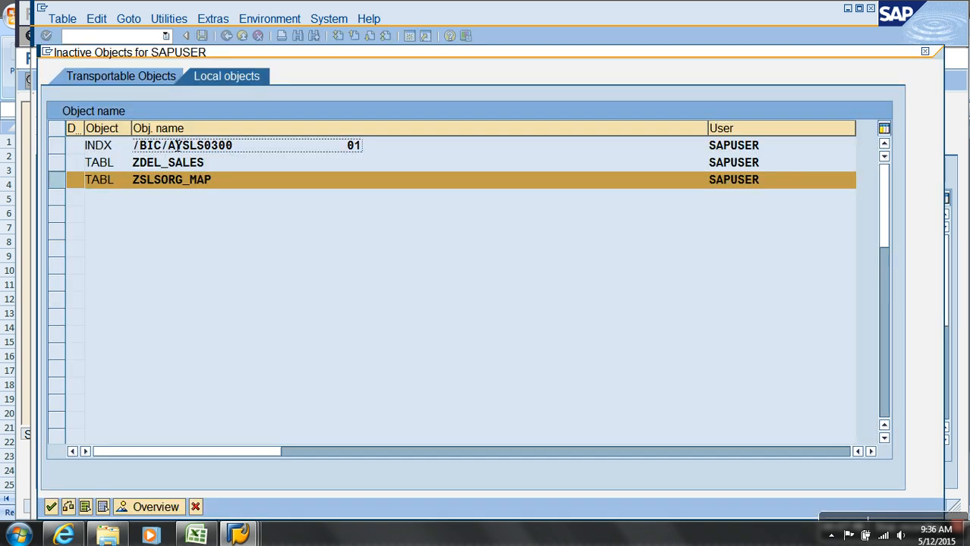
click(51, 506)
click(296, 292)
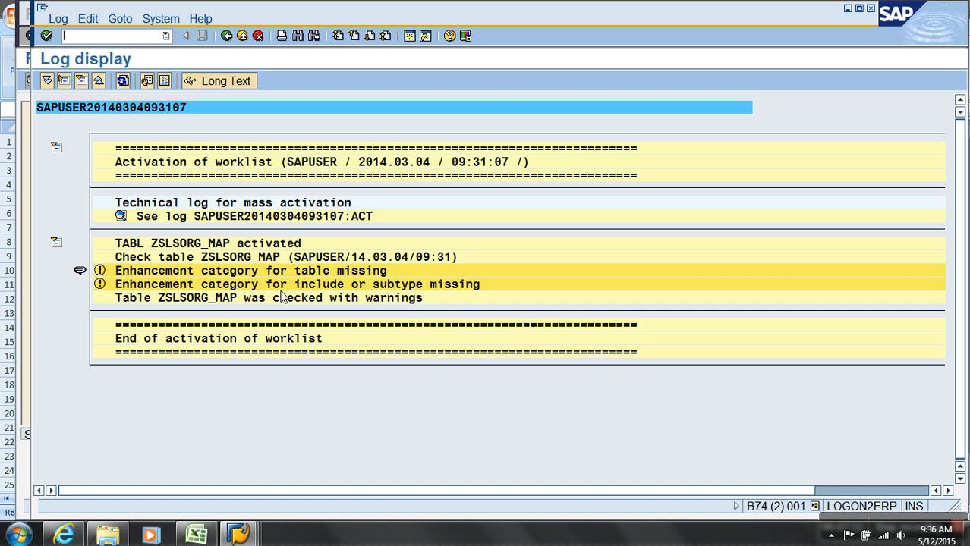
click(227, 37)
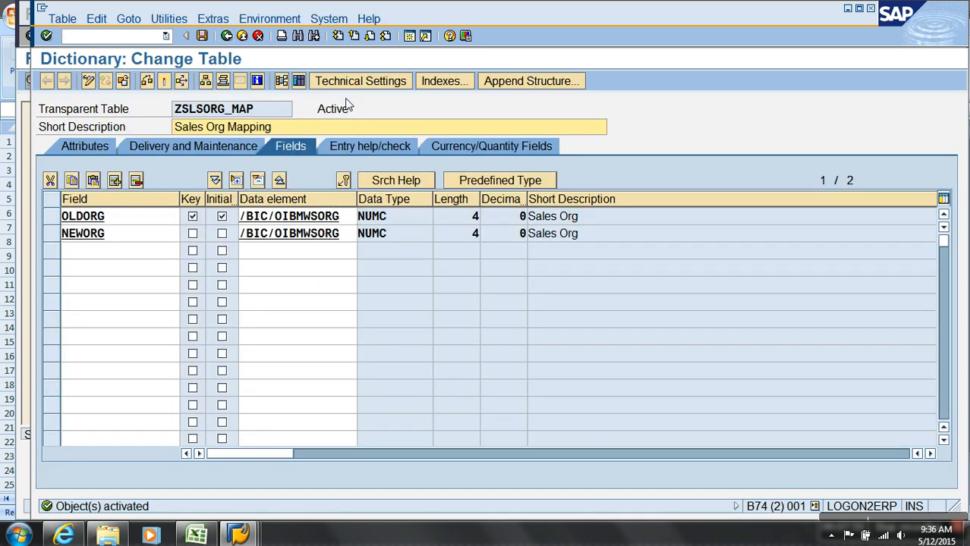
Display the ZSLSORG_MAP table entries with OLDORG 100.
click(299, 81)
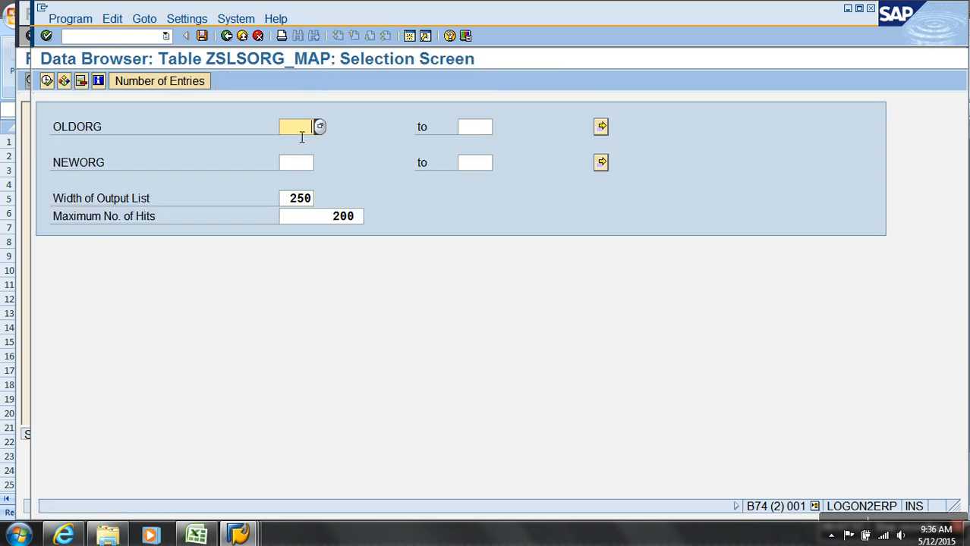
text(100)
key(F8)
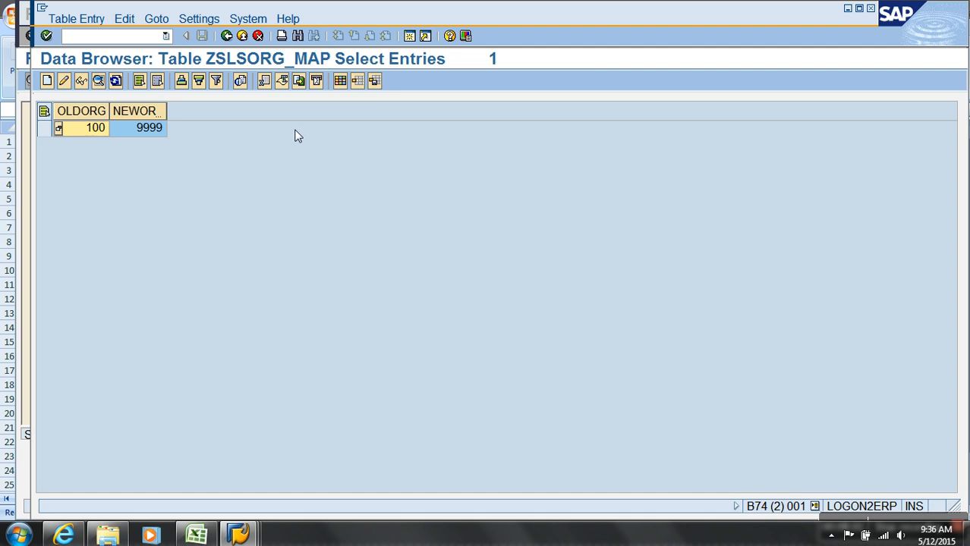
Return to the BMWSORG routine, change its query to SELECT SINGLE NEWORG, and review the INTO, FROM and WHERE clauses.
key(alt+Tab)
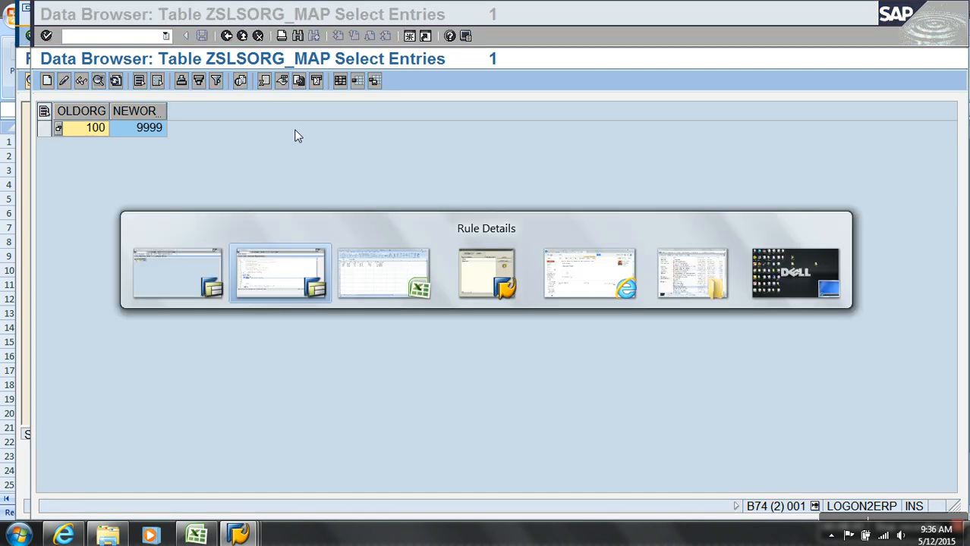
click(121, 279)
text(SINGLE NEWORG)
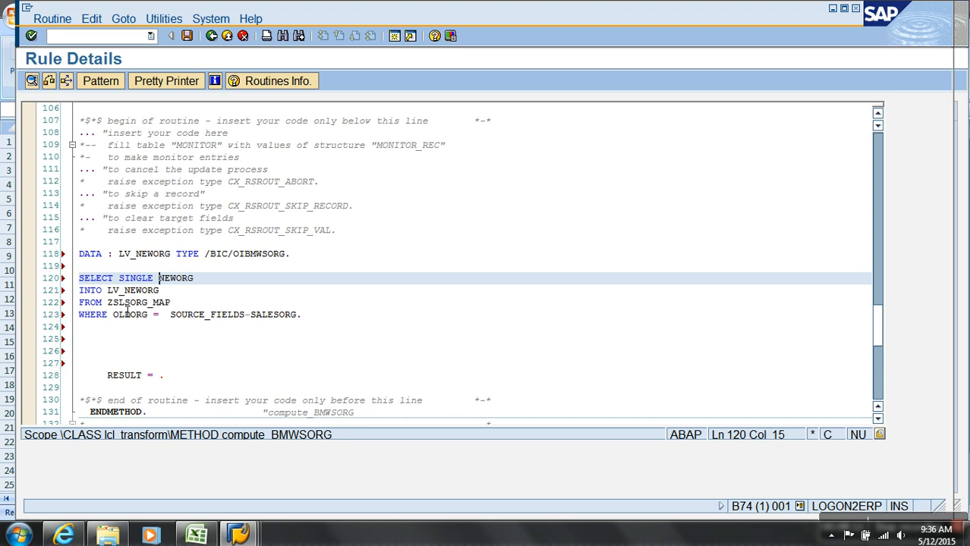
drag(108, 291, 166, 302)
drag(114, 320, 286, 318)
Add the condition IF SY-SUBRC = 0. below the SELECT statement and remove the blank lines before RESULT.
click(164, 342)
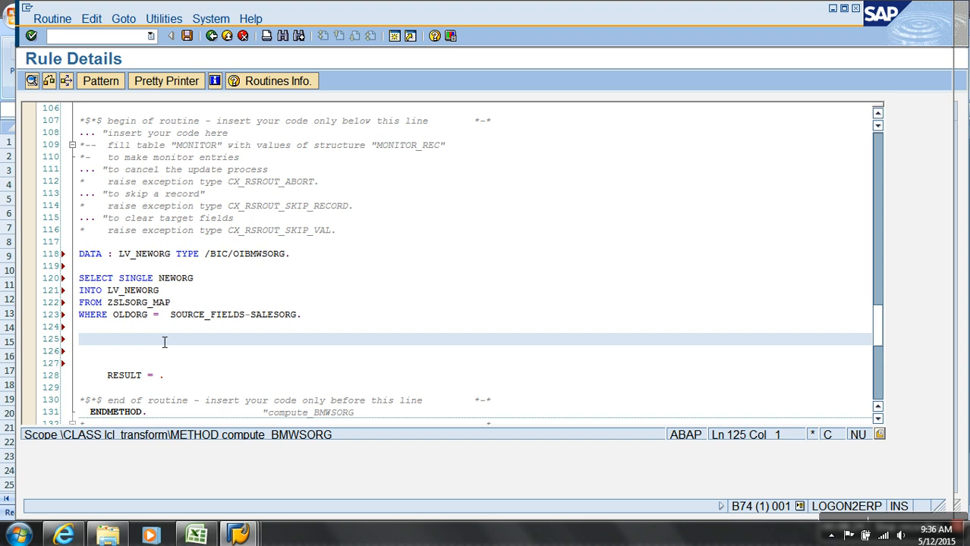
text(IF SY-SUBRC = 0)
click(127, 356)
key(Delete)
key(Delete)
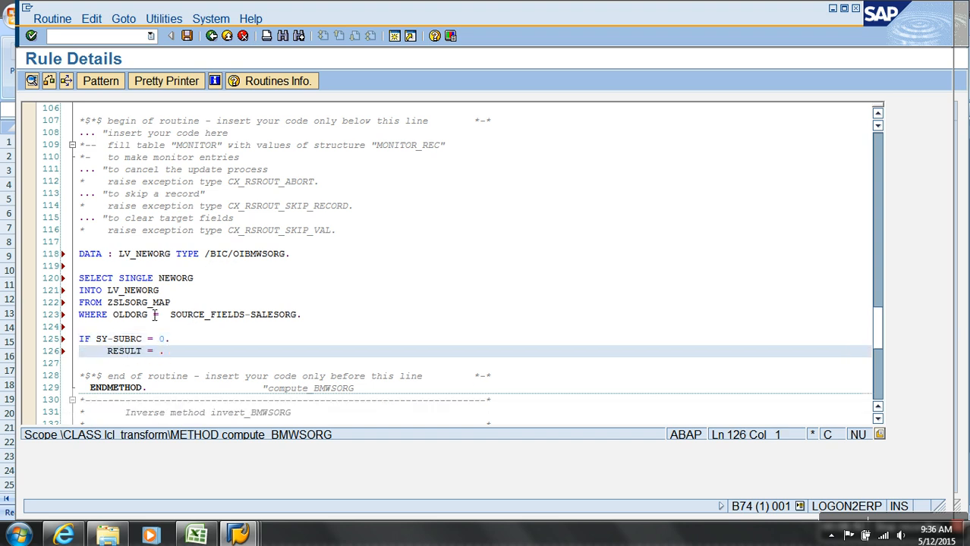
Assign LV_NEWORG to RESULT and close the condition with ENDIF.
drag(108, 291, 160, 291)
key(ctrl+c)
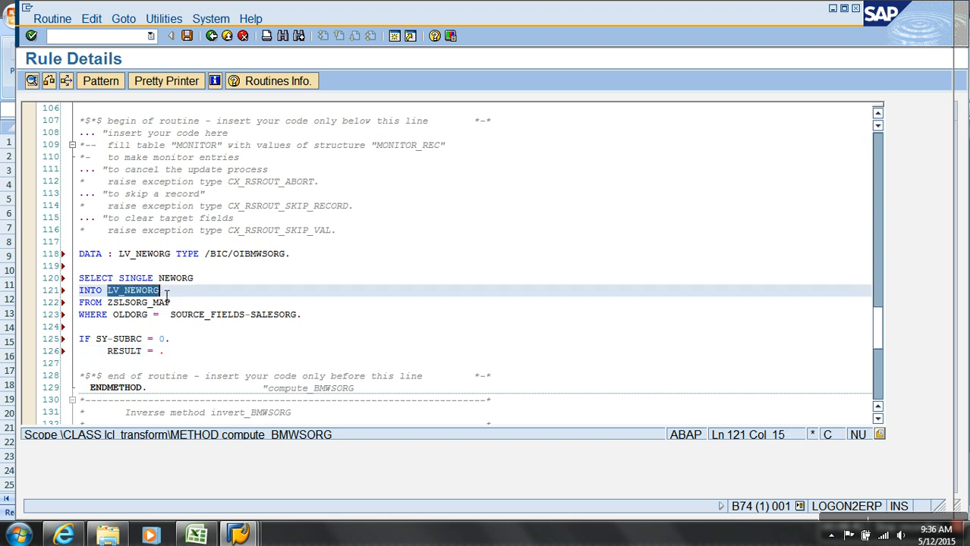
click(161, 352)
key(ctrl+v)
click(238, 356)
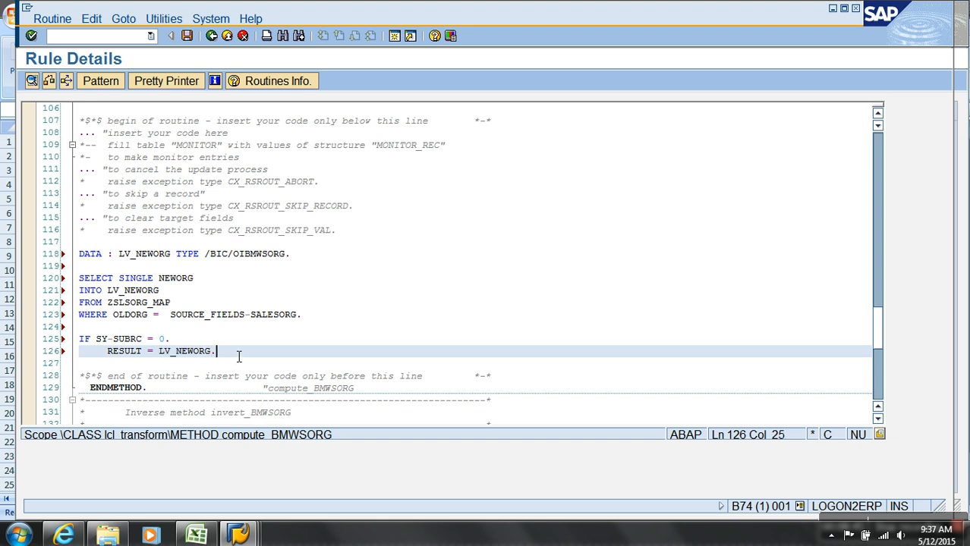
key(Return)
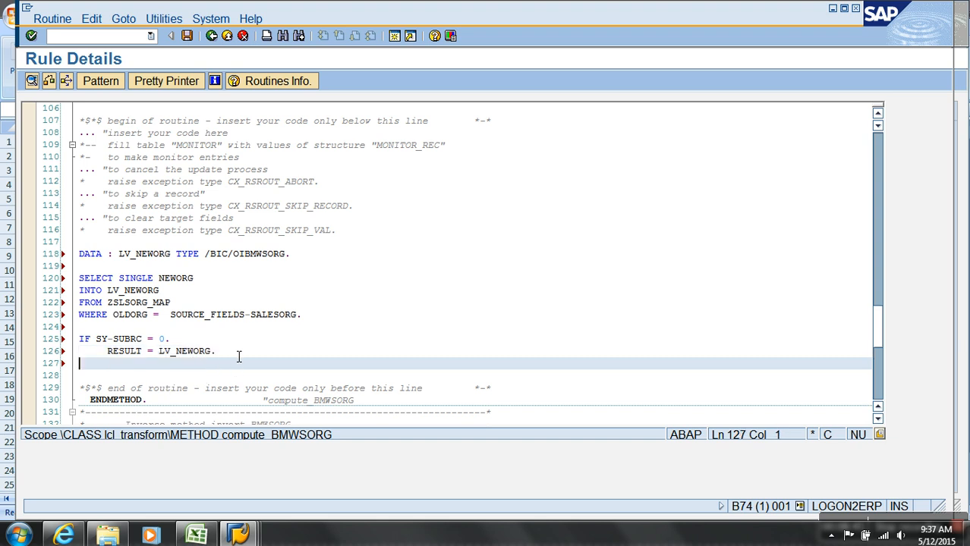
text(ENDIF.)
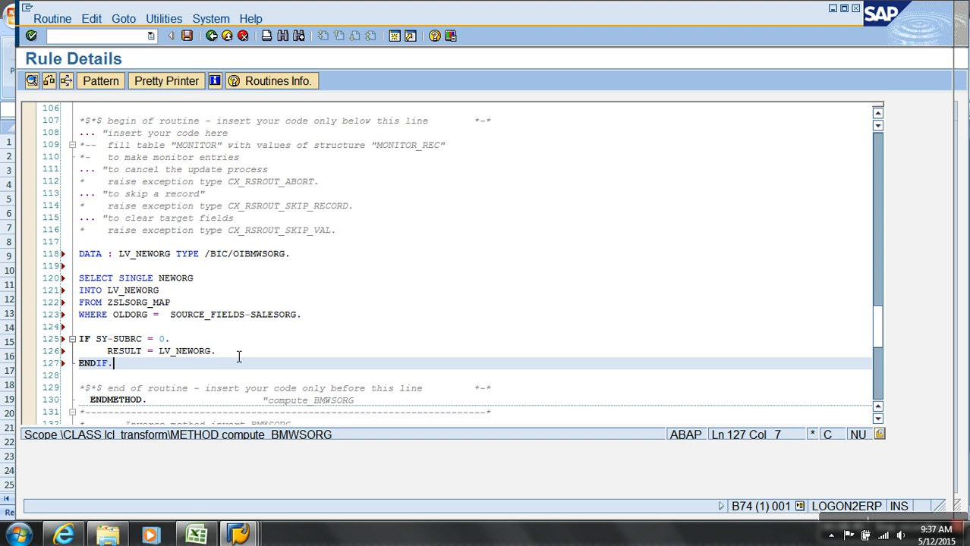
Check the routine's syntax, save it, and transfer the BMWSORG rule back to the transformation.
click(50, 81)
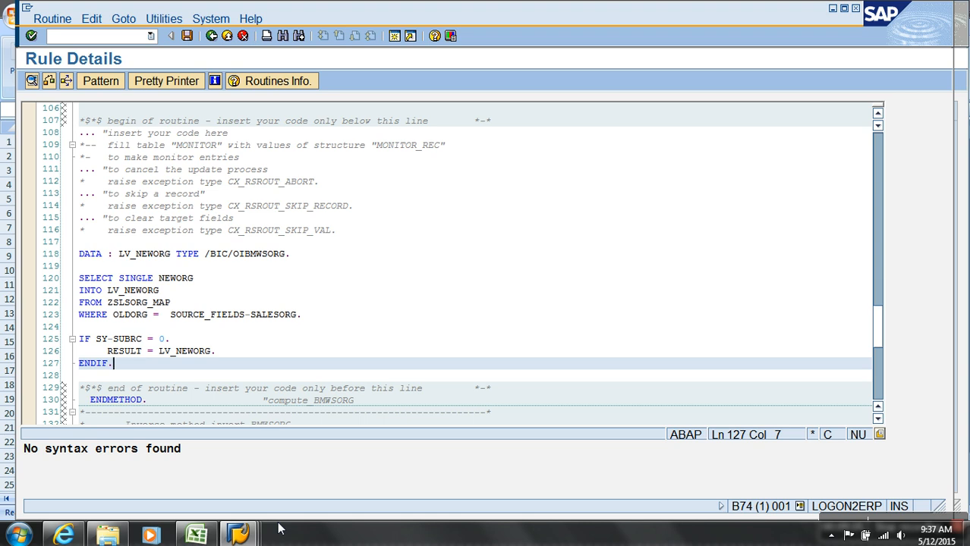
click(187, 36)
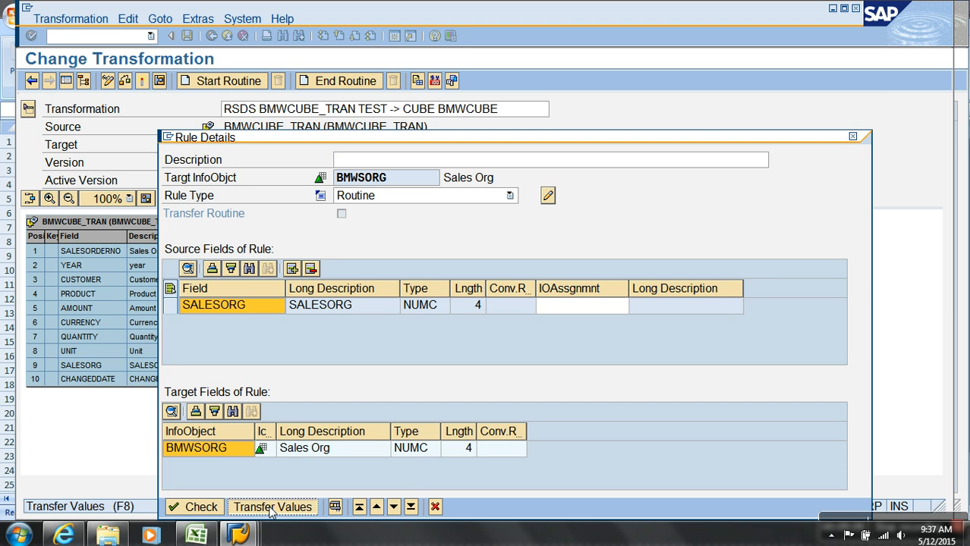
click(271, 505)
Activate the BMWCUBE transformation, accept the log, and return to the modeling workbench.
click(143, 81)
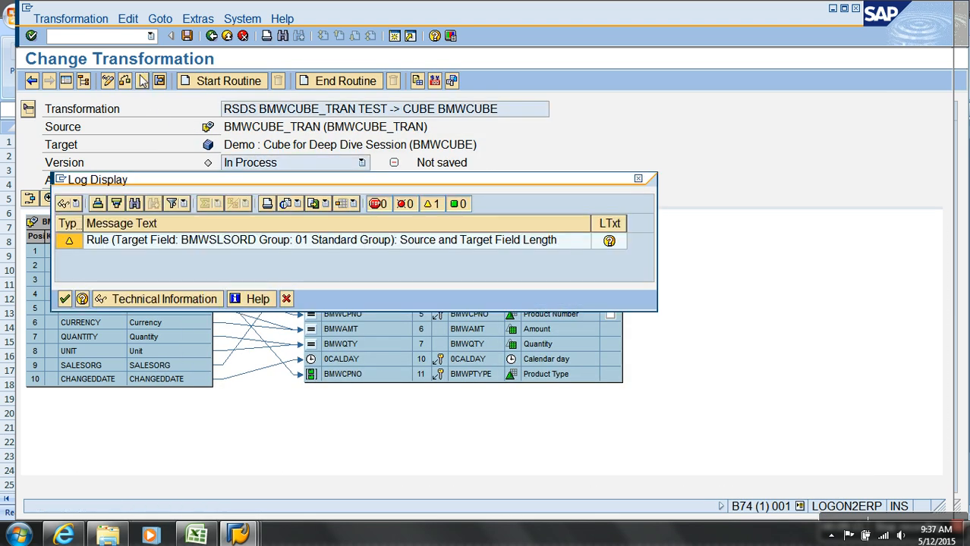
click(66, 302)
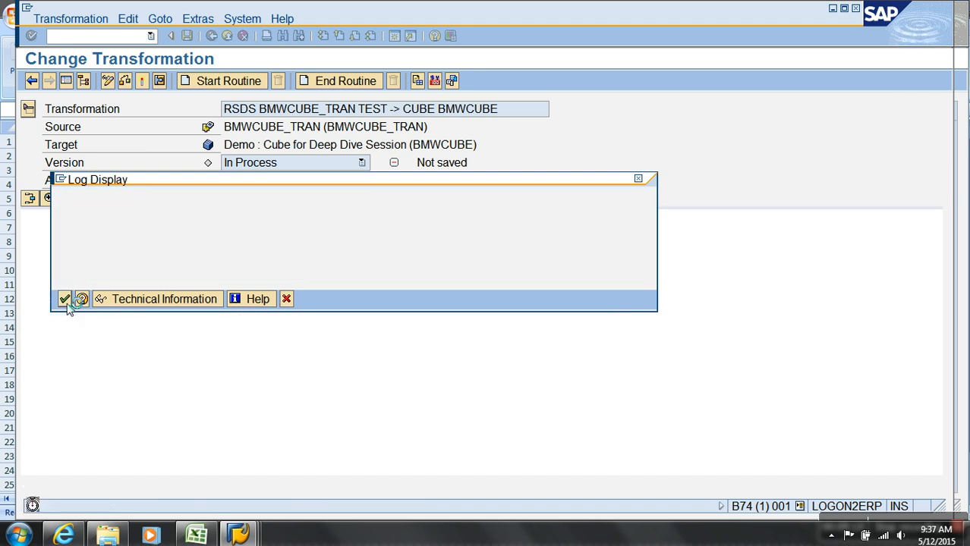
click(212, 36)
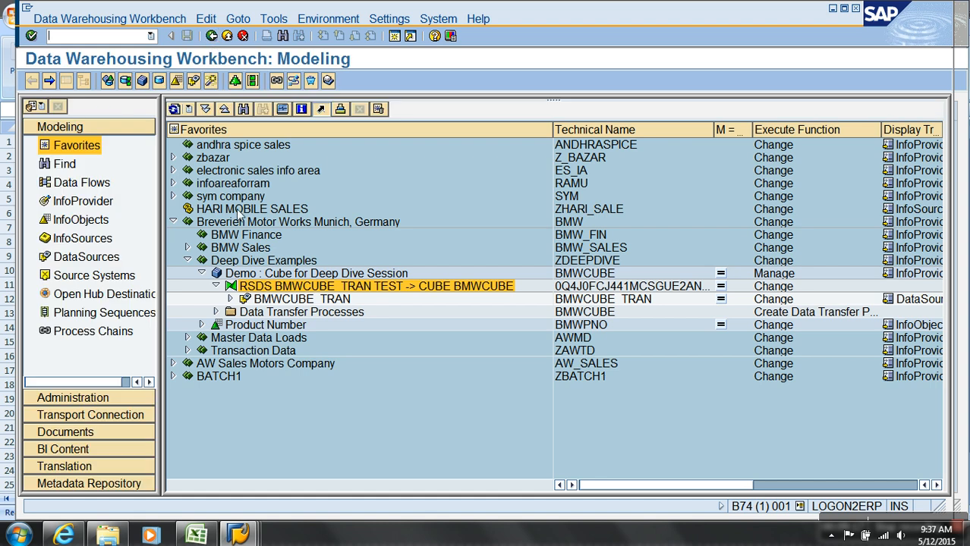
Try to load data with the InfoPackage IP BMWCUBE_TRAN - refill, dismiss the express message, and open the load monitor.
click(230, 299)
double_click(383, 325)
click(614, 448)
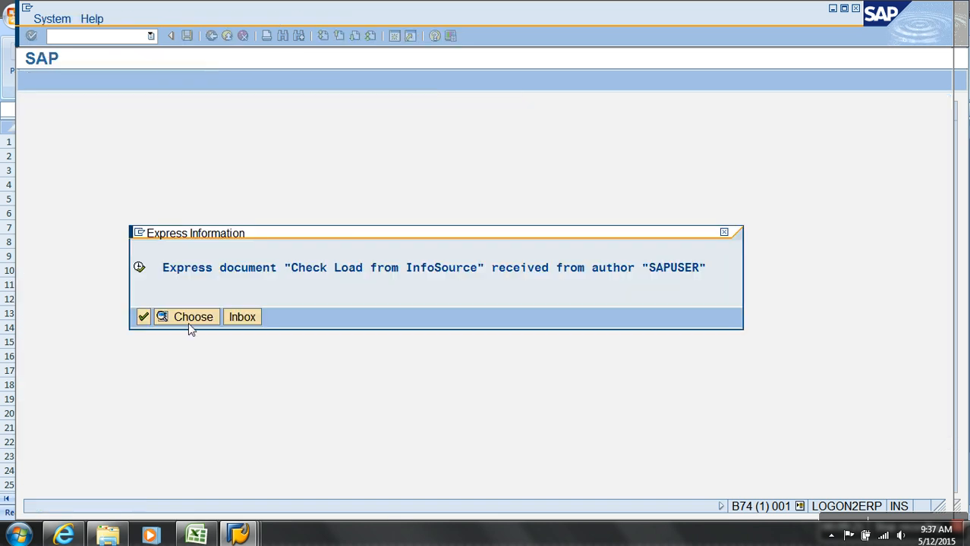
click(143, 318)
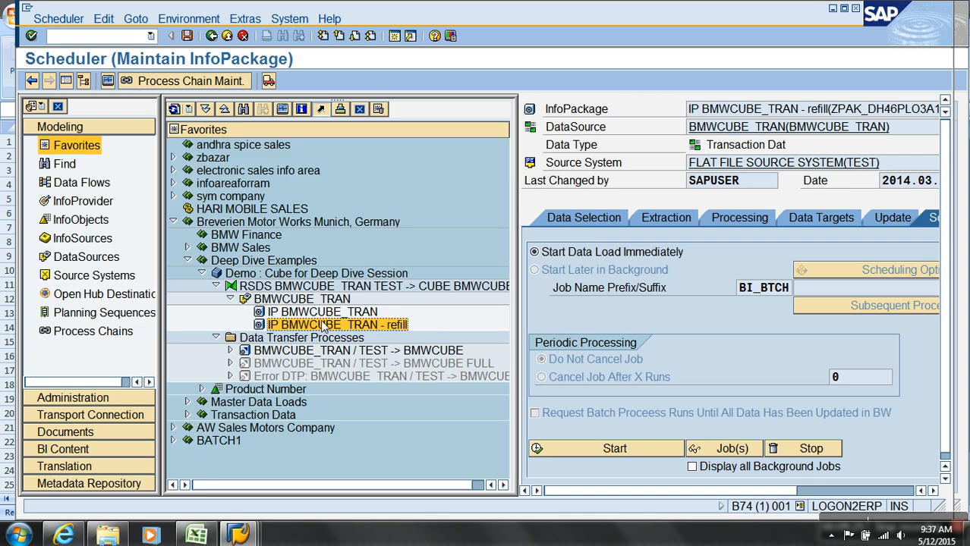
click(282, 109)
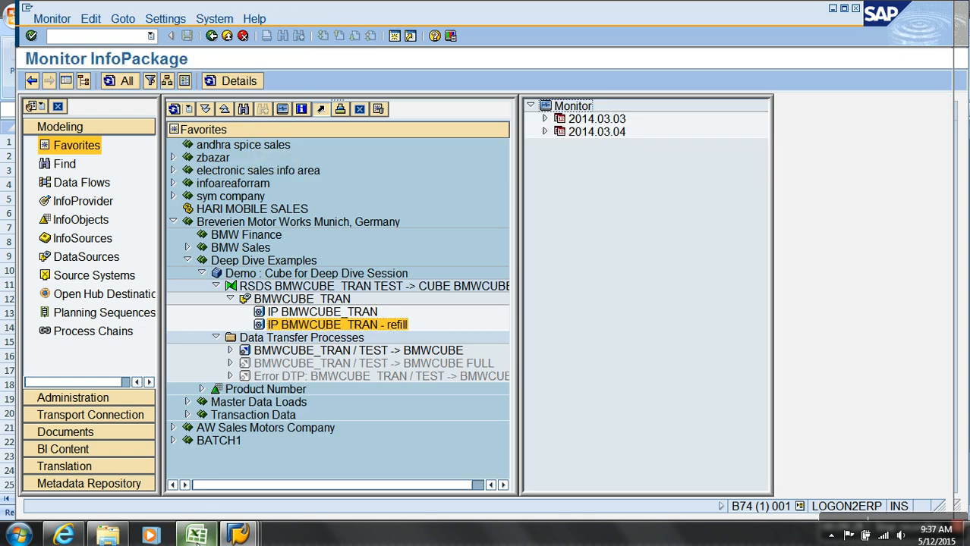
Close the Excel workbook and start the data load again from the InfoPackage IP BMWCUBE_TRAN - refill.
mouse_move(203, 527)
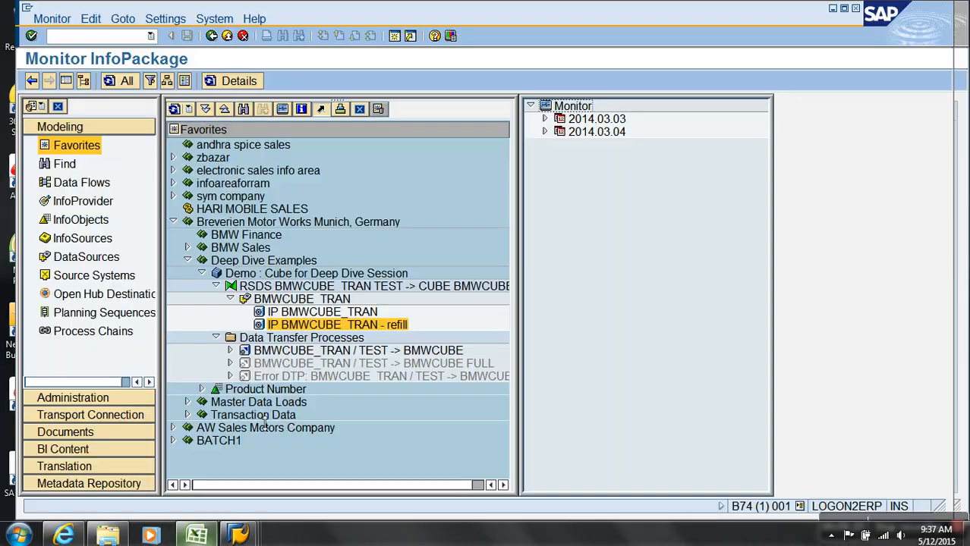
double_click(370, 328)
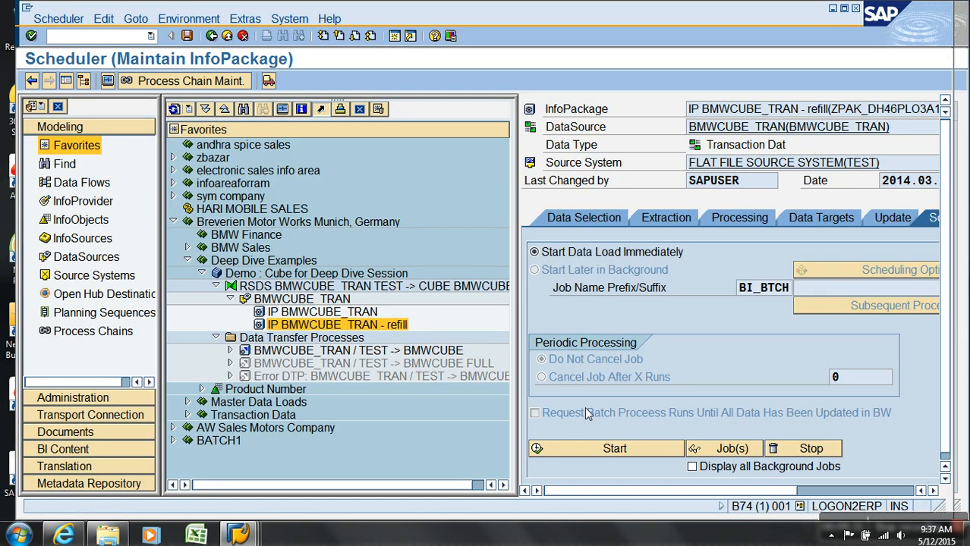
click(645, 450)
Open the PSA requests of DataSource BMWCUBE_TRAN and delete the failed request 1661.
right_click(337, 300)
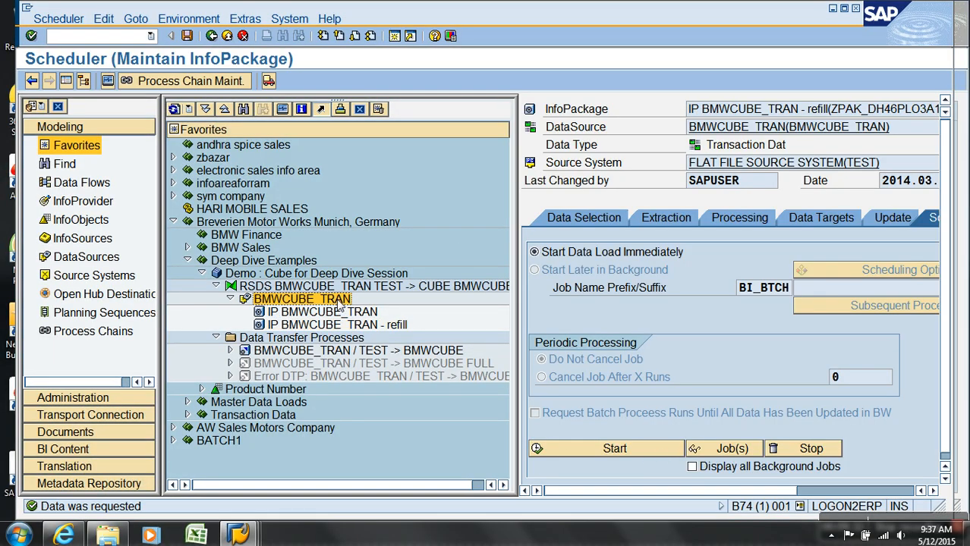
click(393, 438)
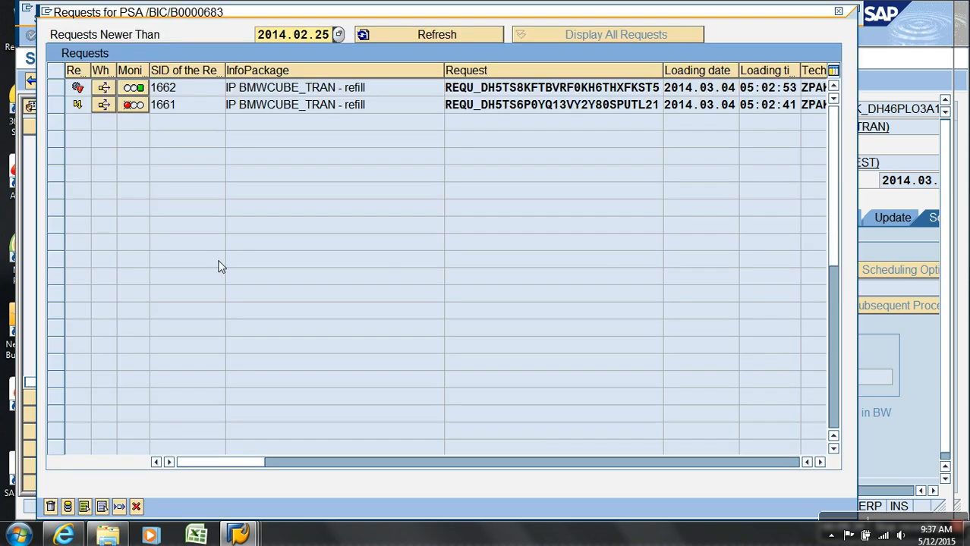
click(60, 105)
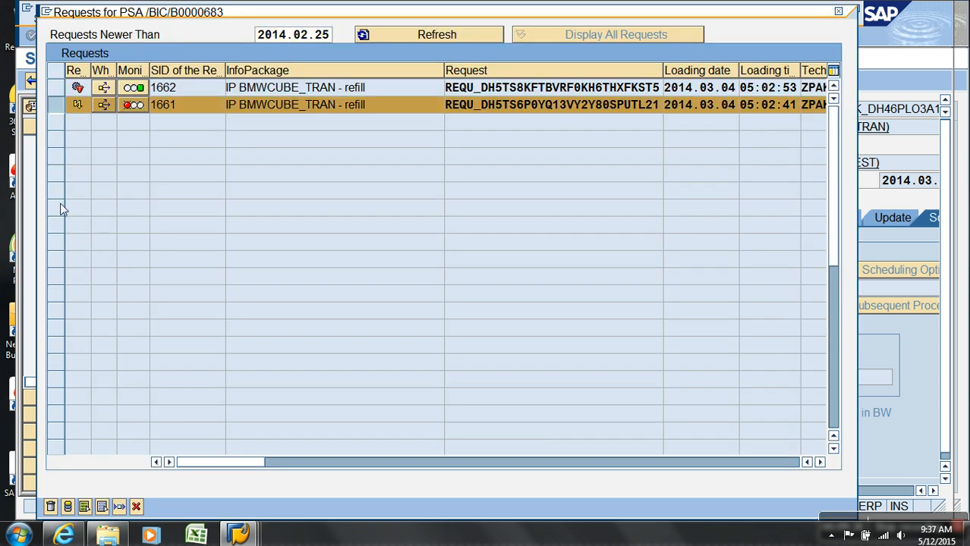
click(50, 507)
click(272, 292)
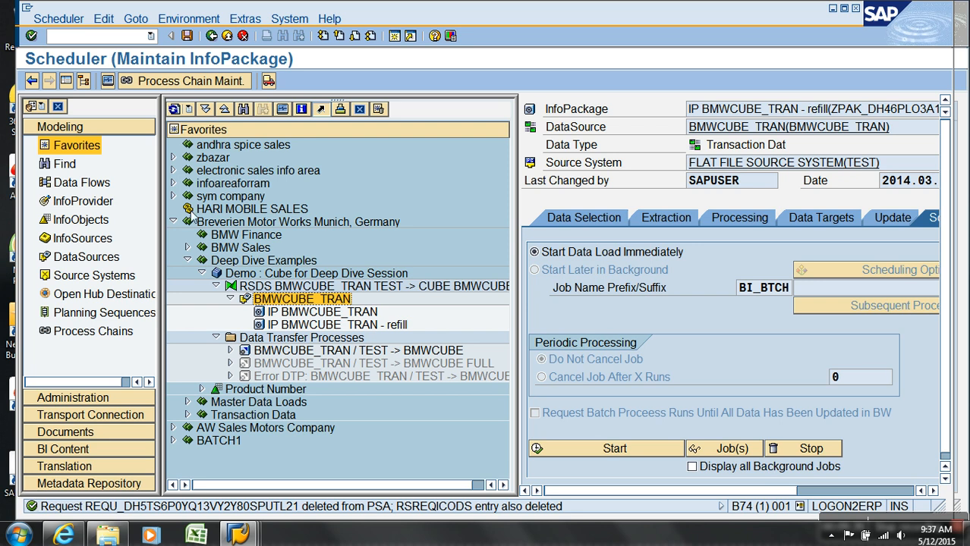
Execute the data transfer process BMWCUBE_TRAN / TEST -> BMWCUBE and open its request monitor.
double_click(309, 351)
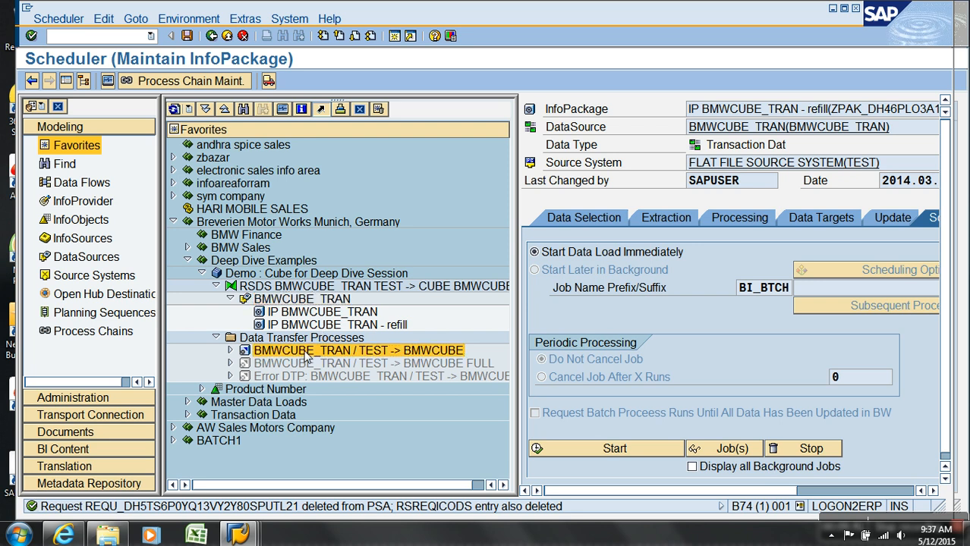
click(66, 80)
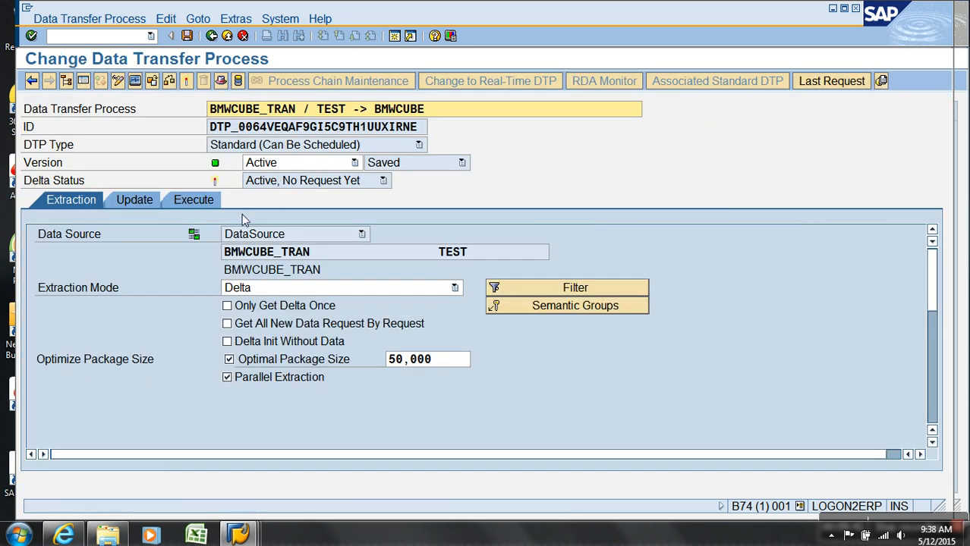
click(199, 200)
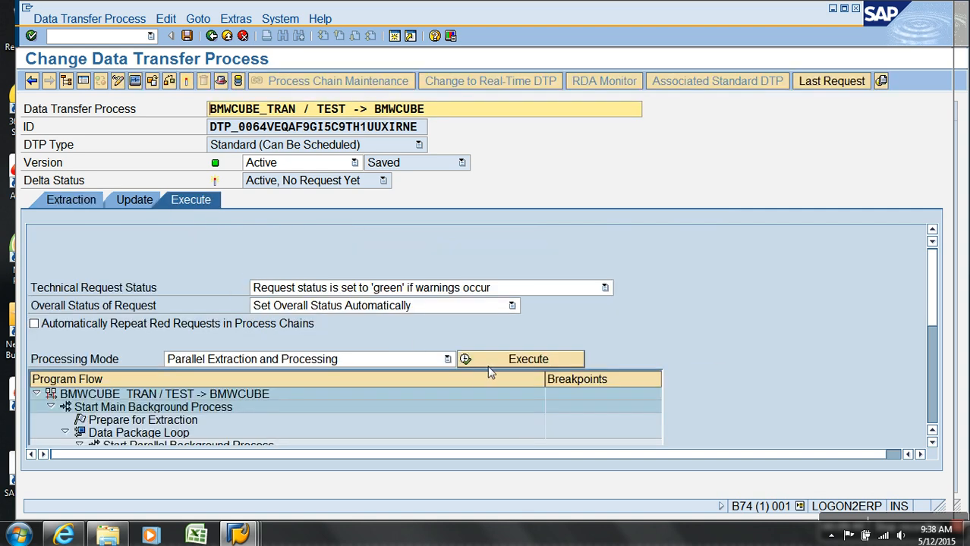
click(495, 361)
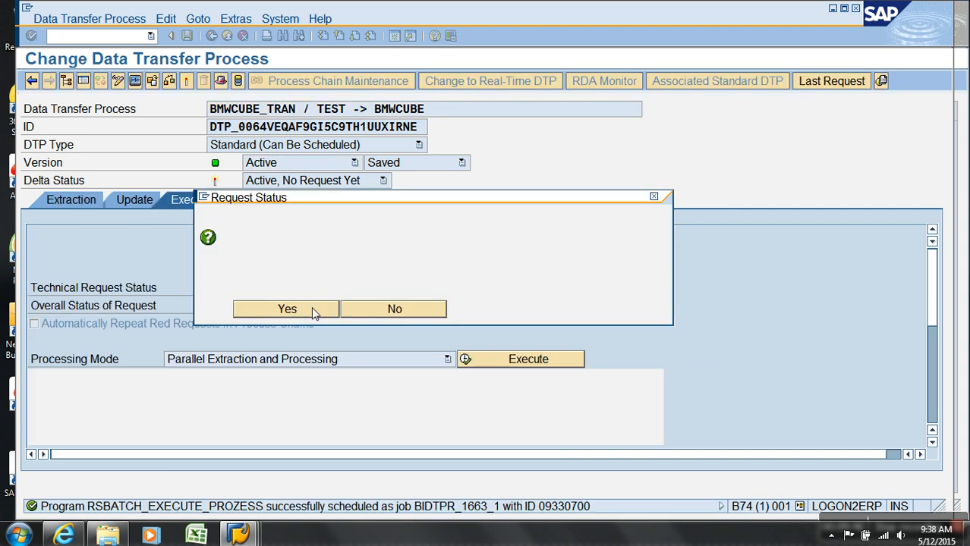
click(312, 308)
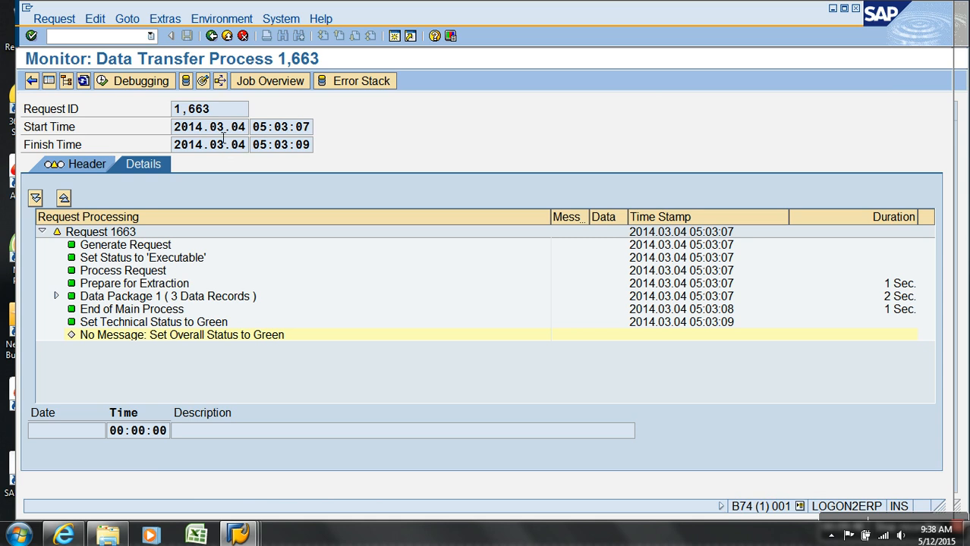
Open the administration of InfoCube BMWCUBE from the request monitor and call up its InfoCube content.
click(203, 81)
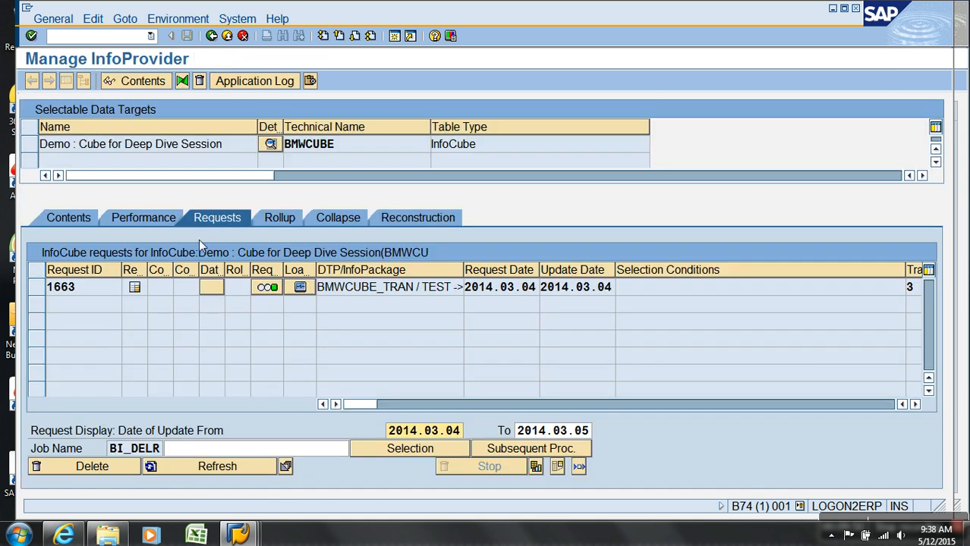
click(68, 218)
click(95, 433)
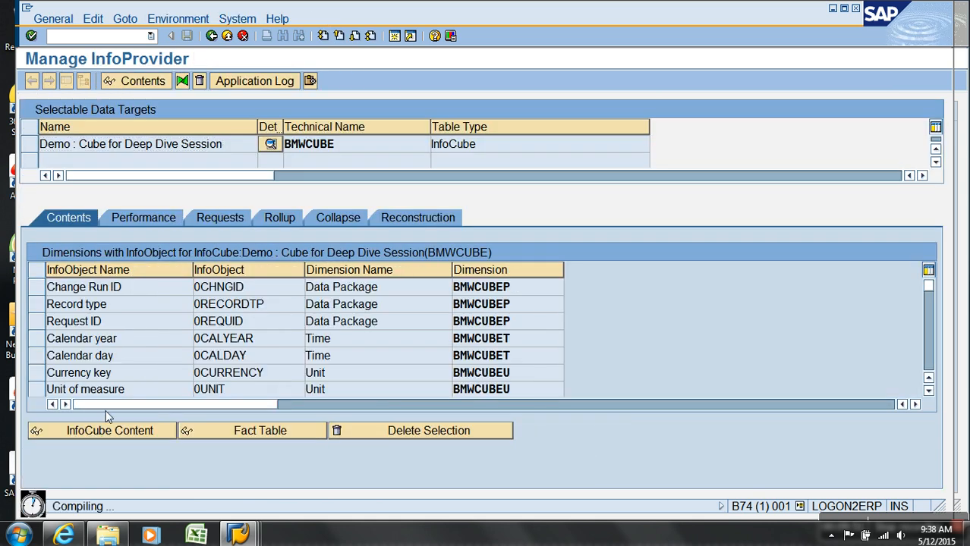
List the BMWCUBE data through the output field selection, examine the Sales Org column, and return to the selection screen.
click(106, 81)
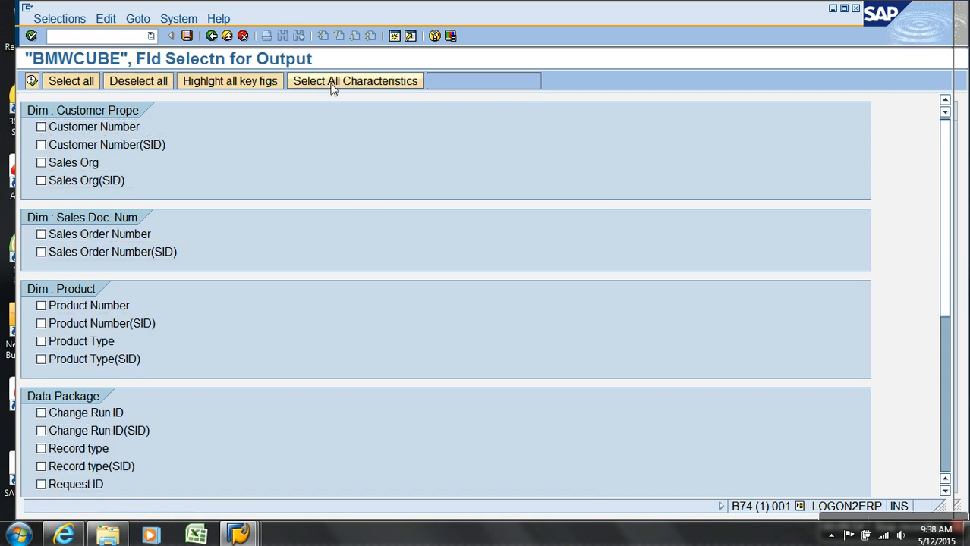
click(33, 81)
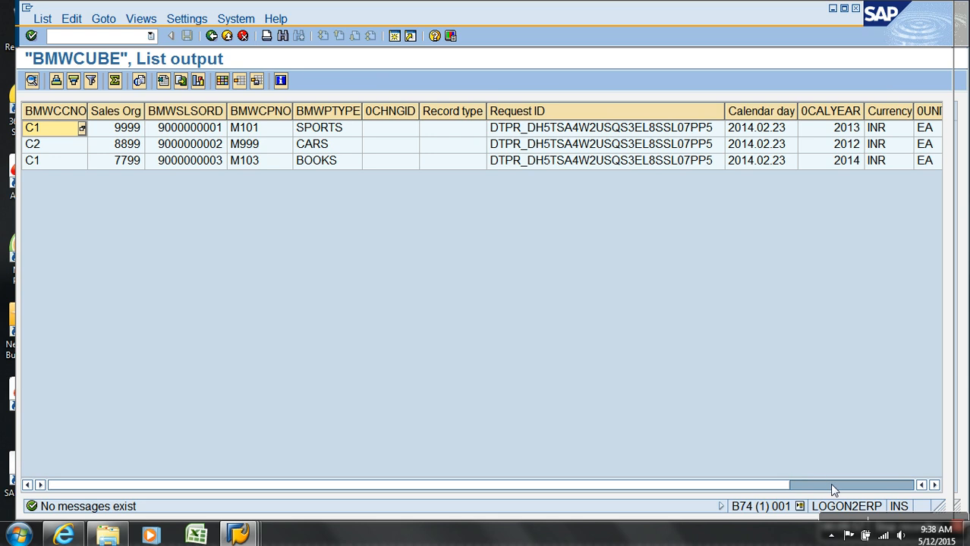
click(142, 113)
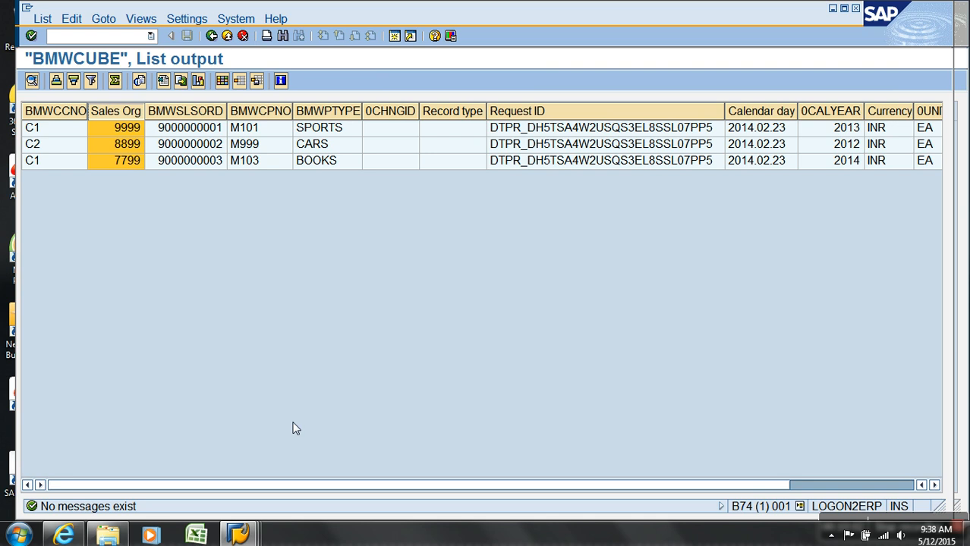
click(227, 35)
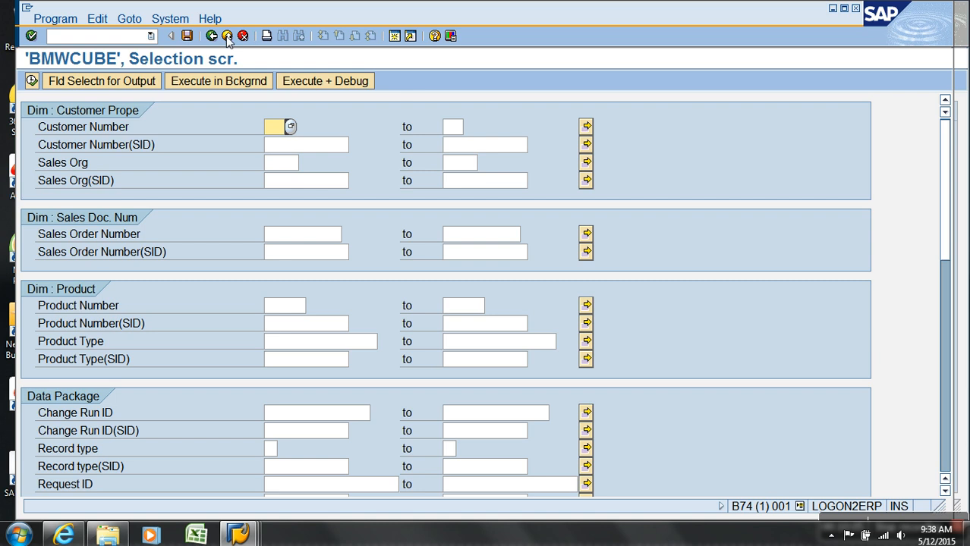
Return to the modeling workbench, display the transformation RSDS BMWCUBE_TRAN TEST -> CUBE BMWCUBE, and open its generated program.
click(227, 36)
click(227, 36)
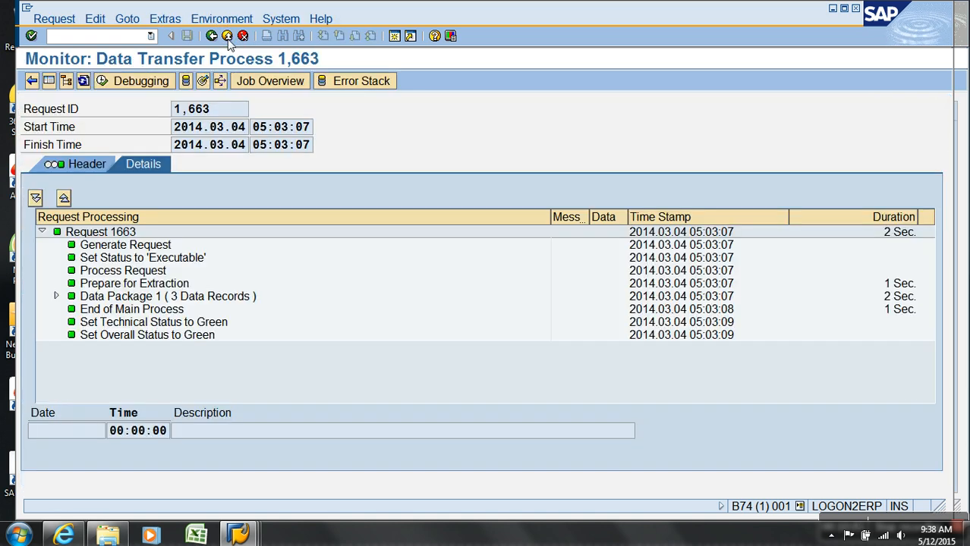
click(227, 36)
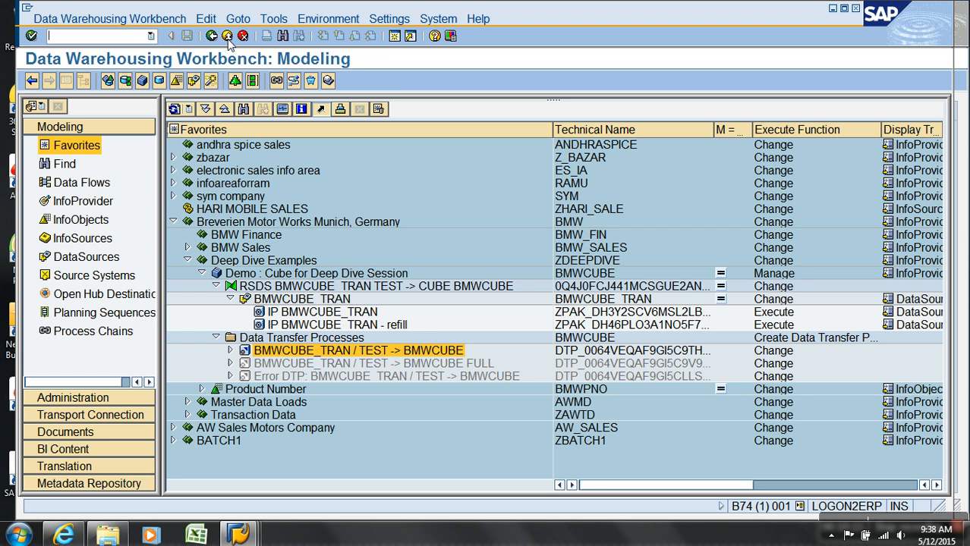
right_click(321, 286)
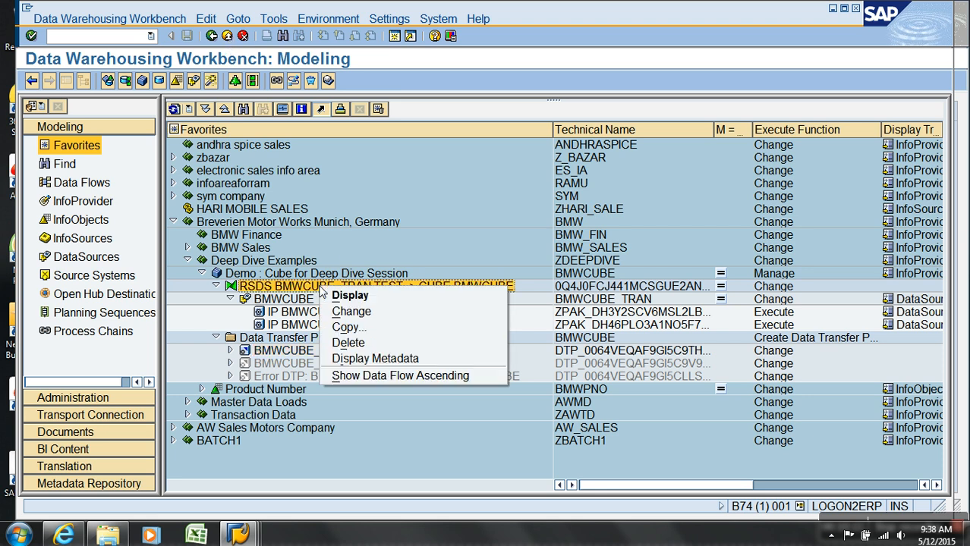
click(345, 297)
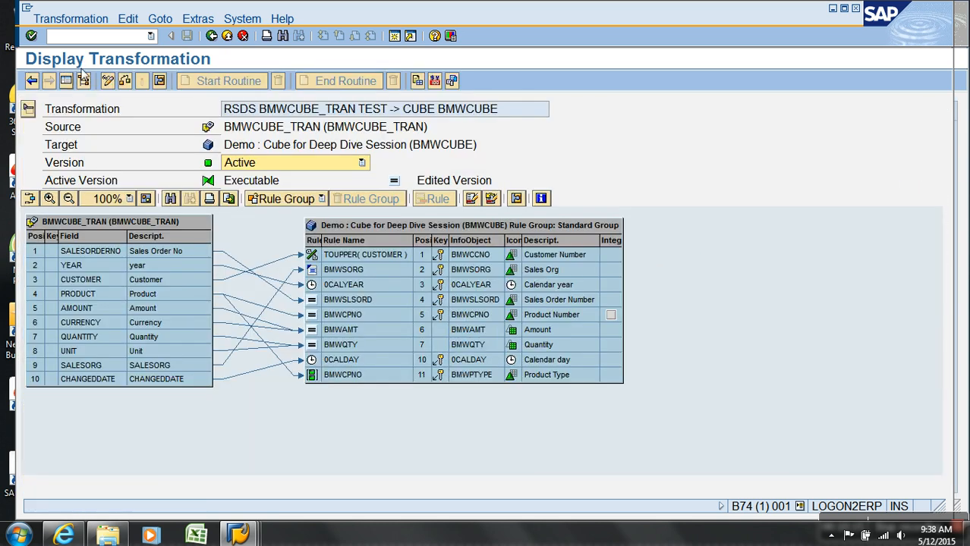
click(198, 19)
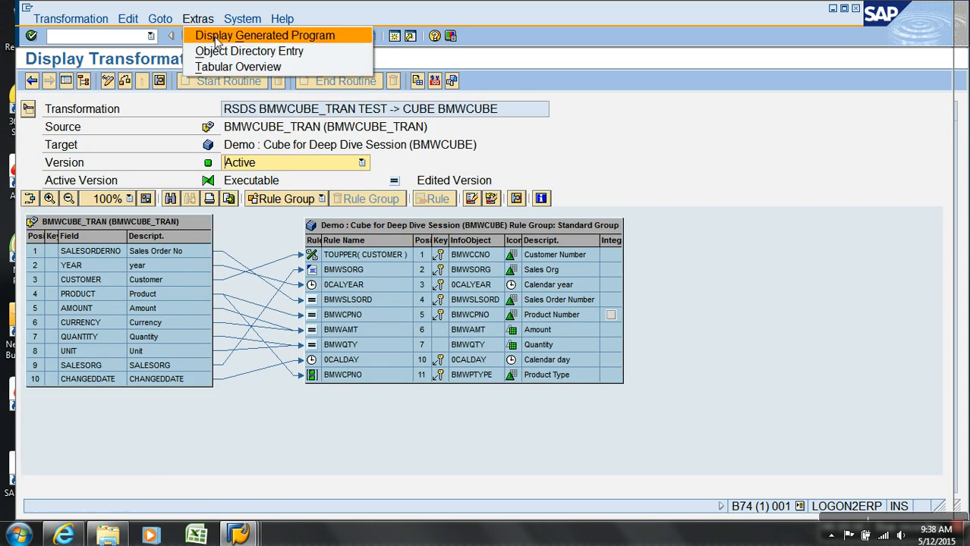
click(217, 38)
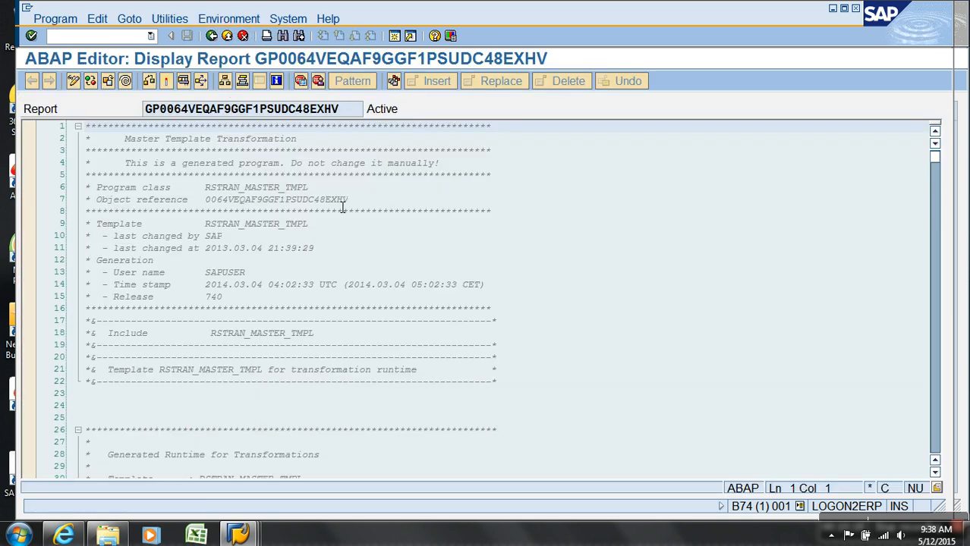
Find SELECT SINGLE in the generated program, set an external breakpoint on that line, and return to the modeling workbench.
key(ctrl+f)
text(SEL)
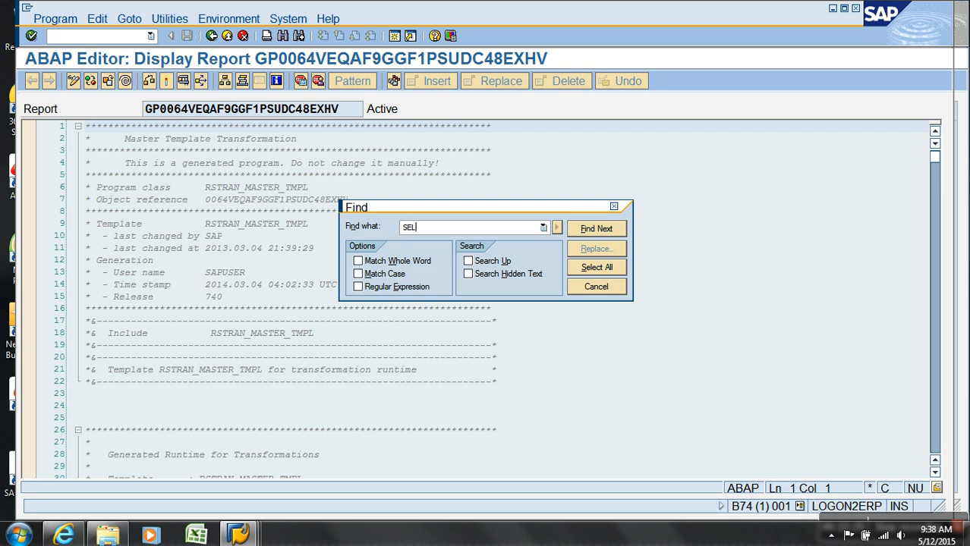
text(ECT SINGLE)
key(Return)
click(607, 287)
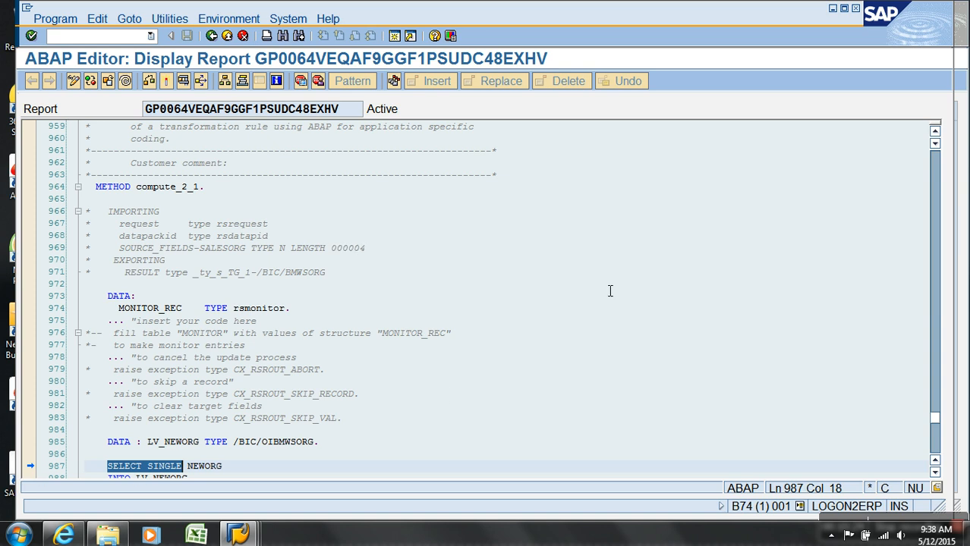
scroll(455, 358, down, 5)
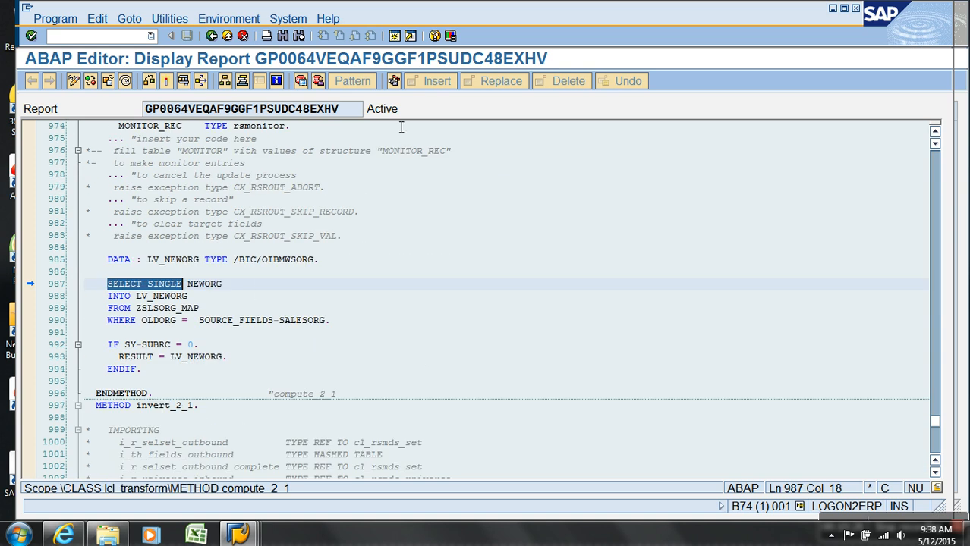
click(318, 80)
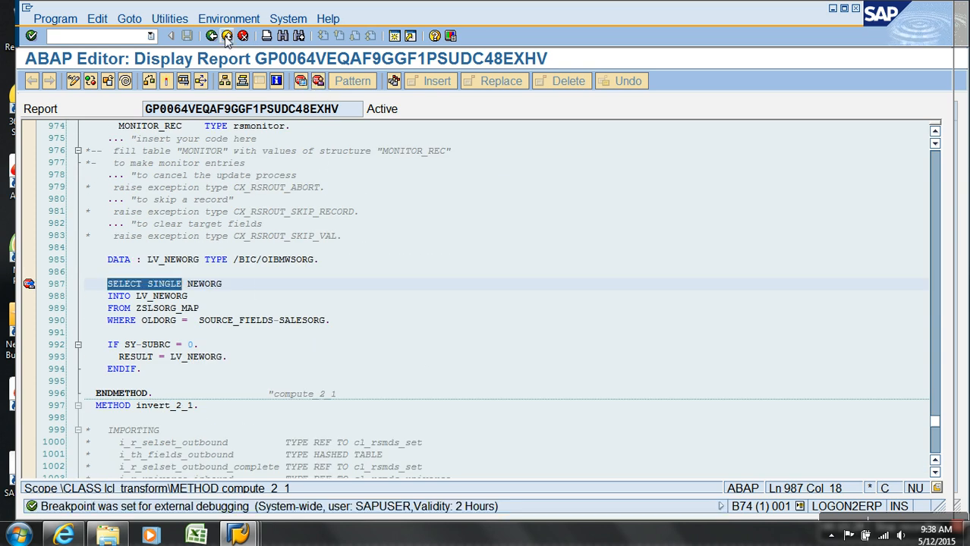
click(227, 36)
click(230, 38)
right_click(317, 274)
click(357, 395)
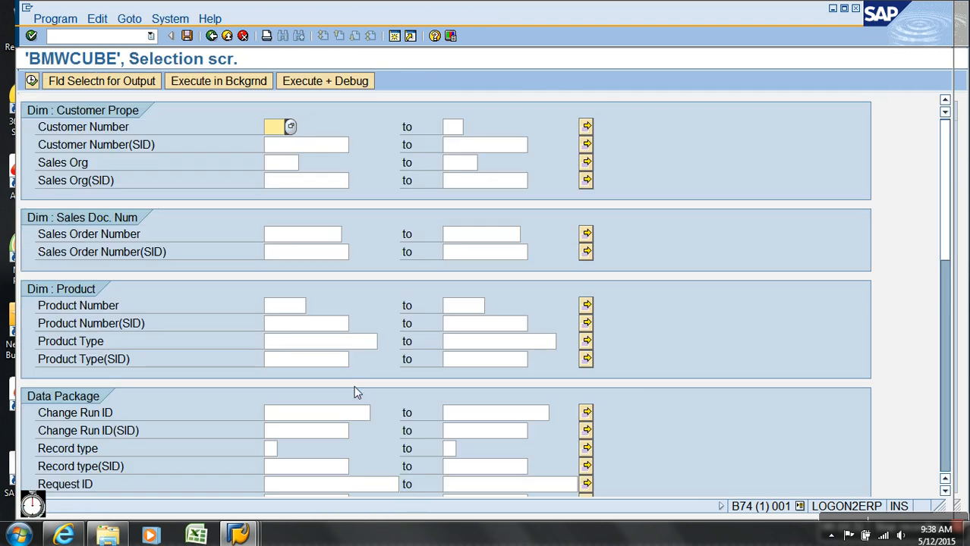
click(211, 36)
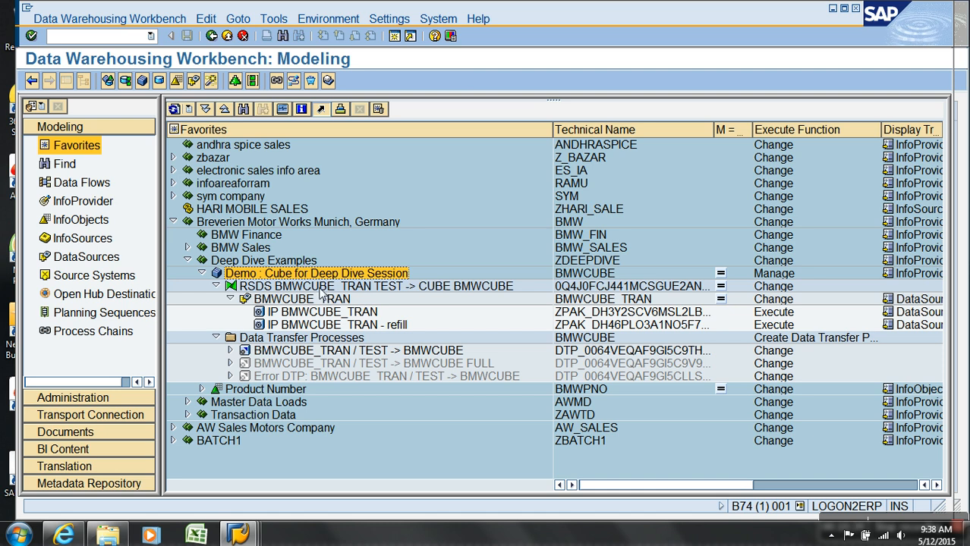
Open the management of InfoCube BMWCUBE and call up the load monitor of request 1663.
right_click(321, 274)
click(366, 382)
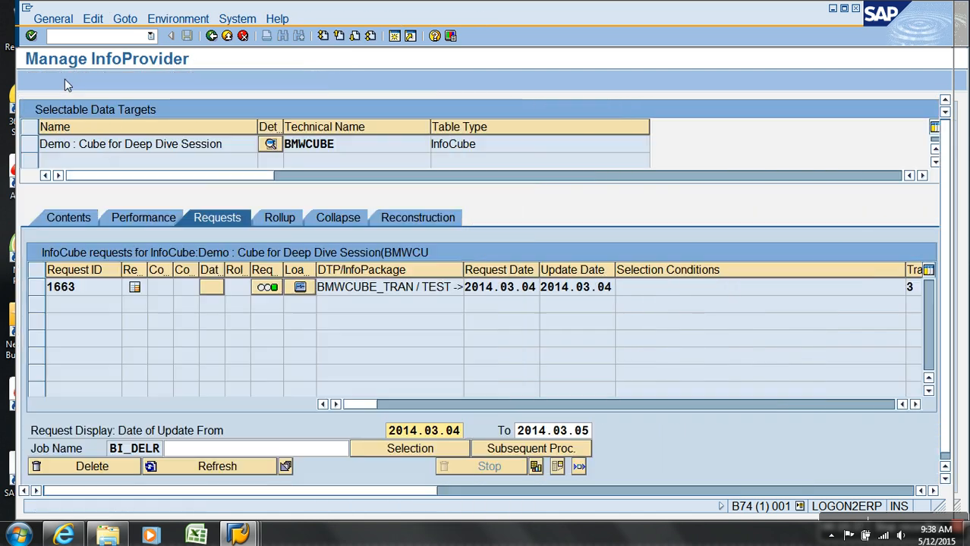
click(298, 290)
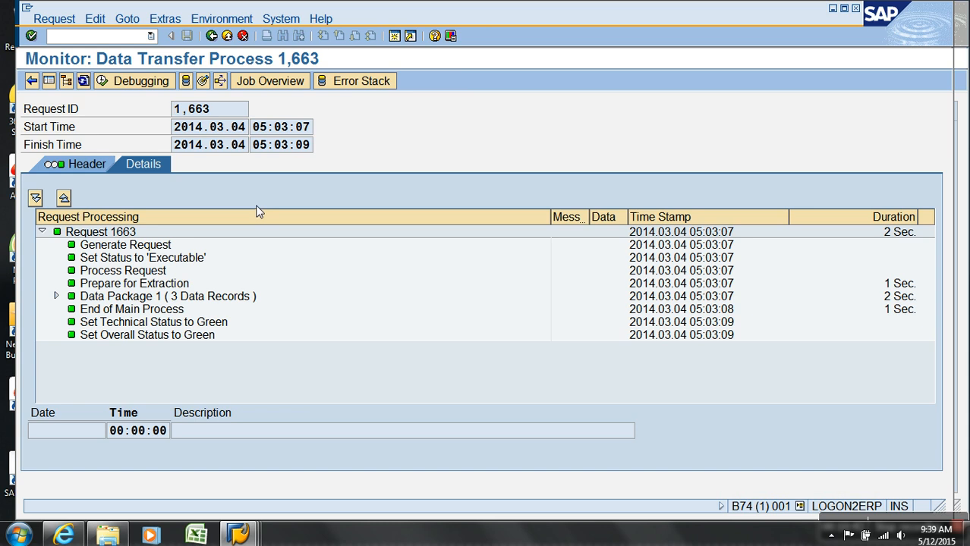
Debug the request with the Before Transformation breakpoint enabled and continue execution to the breakpoint at SELECT SINGLE NEWORG.
click(124, 81)
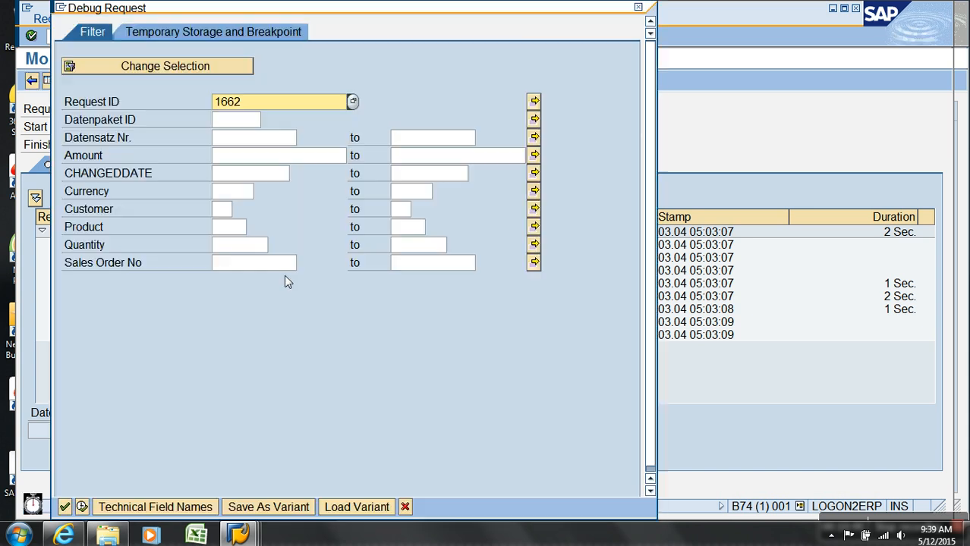
click(213, 34)
click(152, 211)
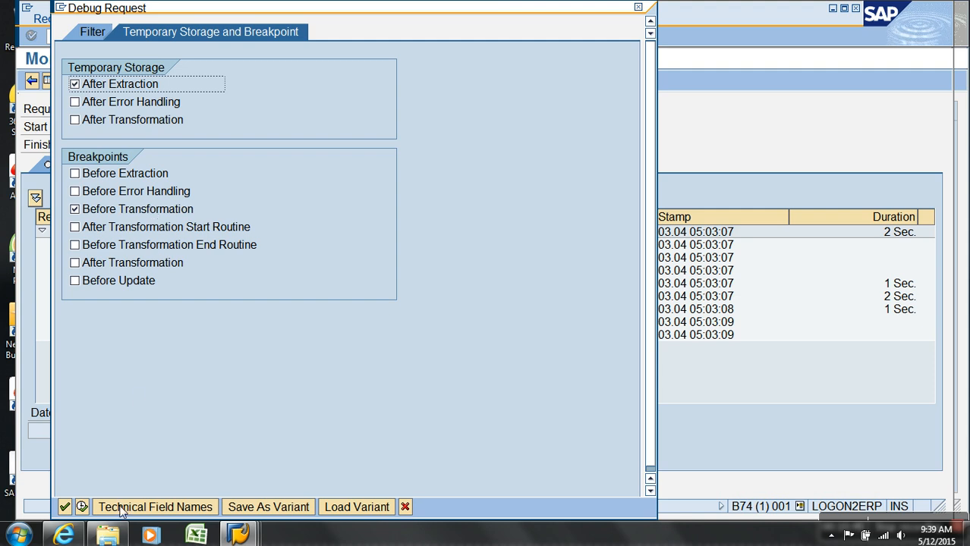
click(82, 507)
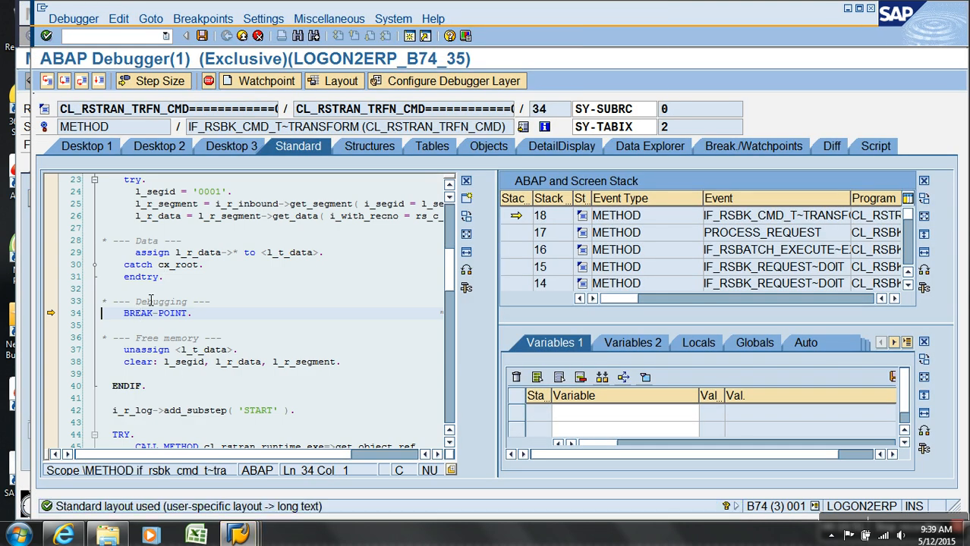
click(98, 81)
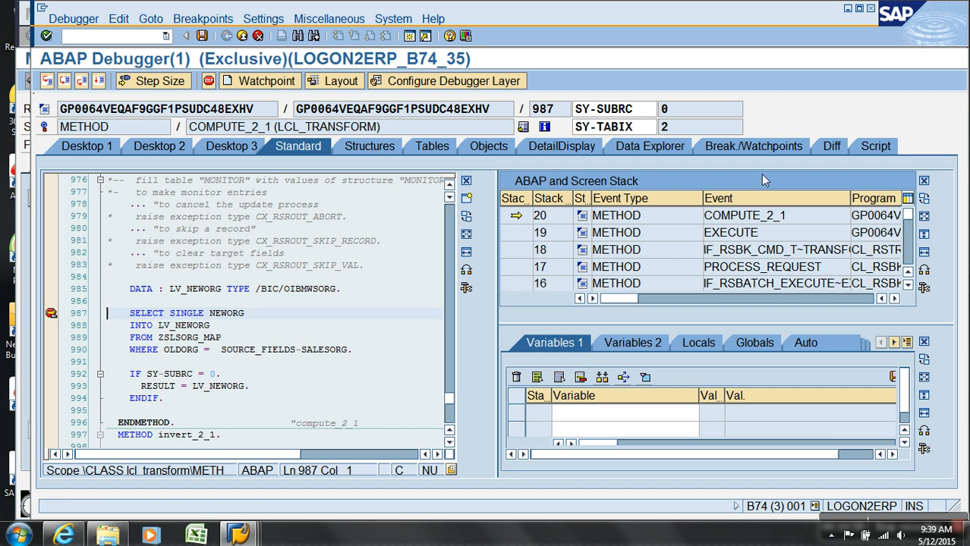
Close the ABAP and Screen Stack tool and add SOURCE_FIELDS-SALESORG to the watched variables.
click(923, 181)
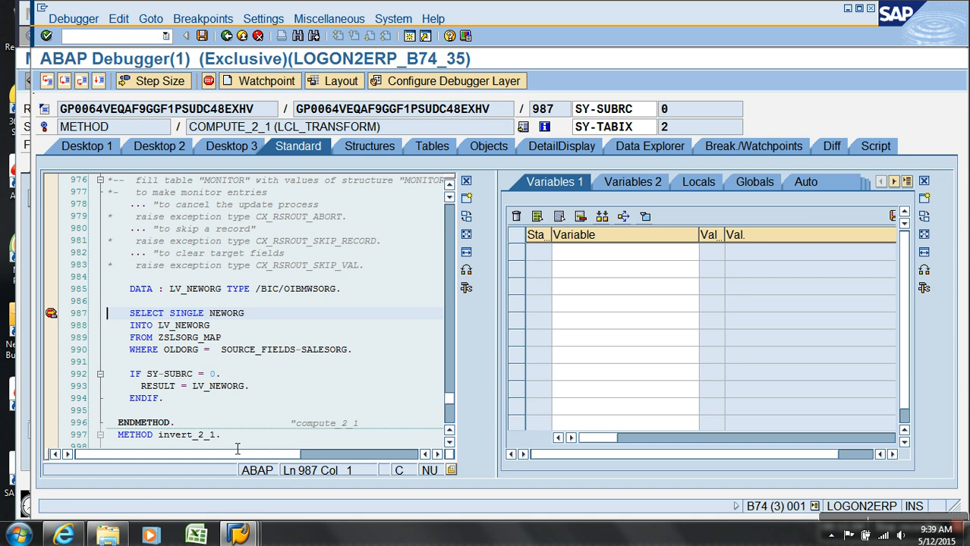
double_click(325, 354)
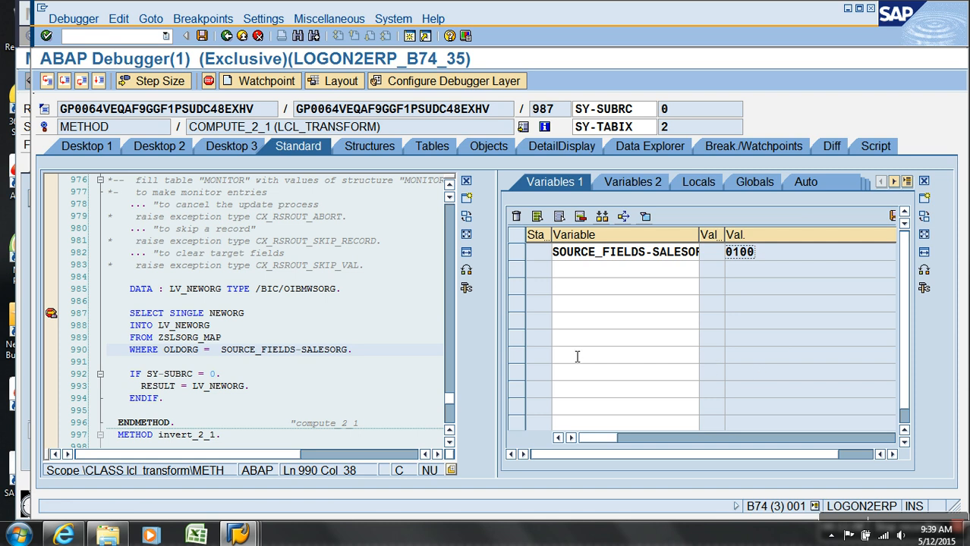
click(194, 338)
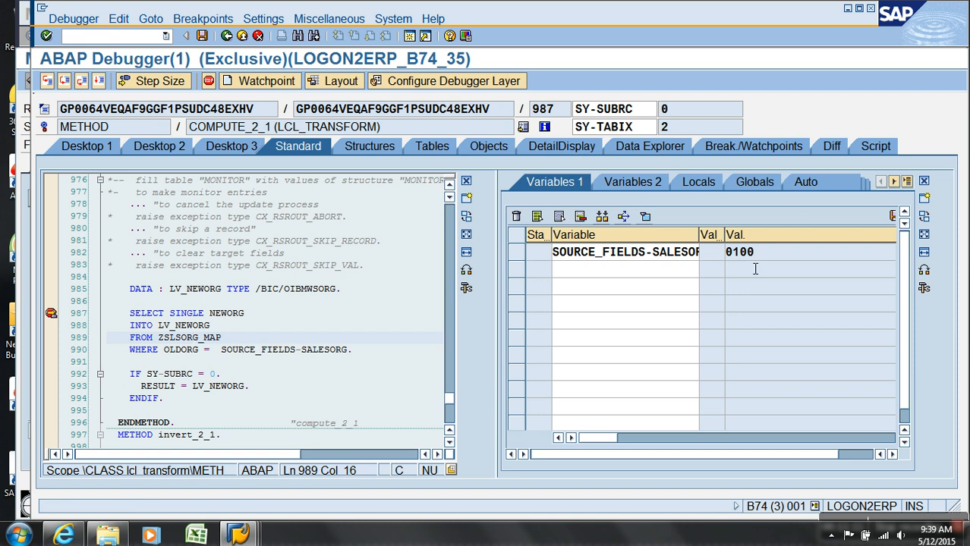
Execute the ZSLSORG_MAP lookup for the first record and add LV_NEWORG, SY-SUBRC and RESULT to the watched variables.
click(47, 82)
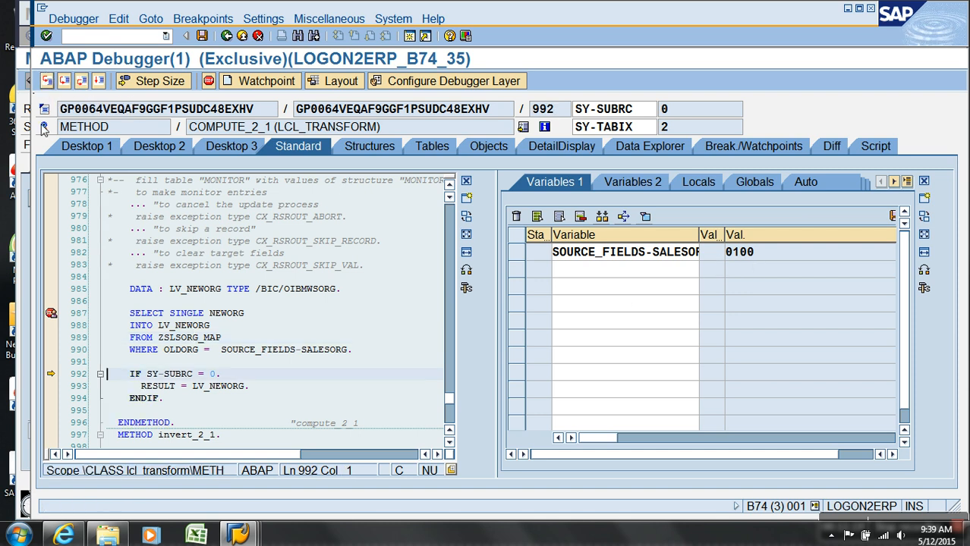
double_click(191, 324)
click(774, 276)
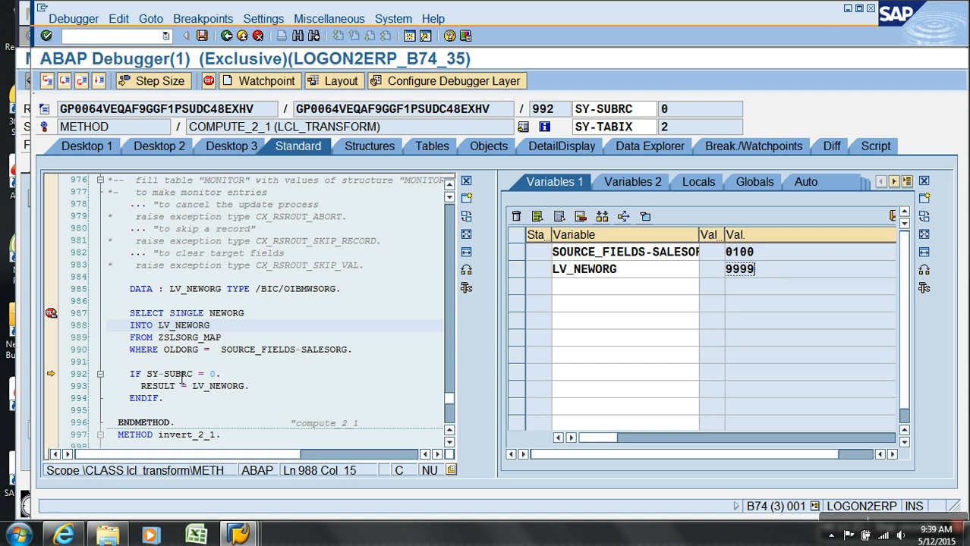
double_click(182, 374)
click(797, 288)
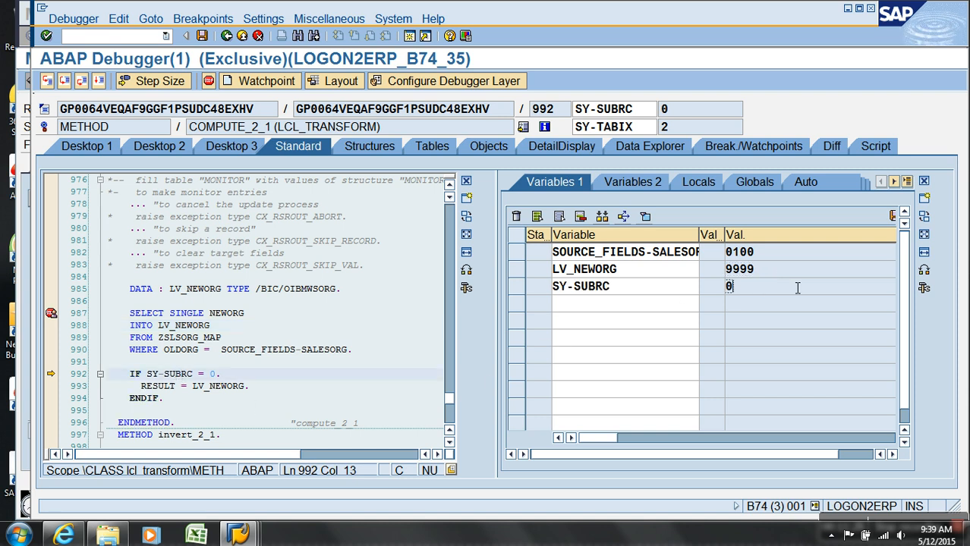
double_click(174, 386)
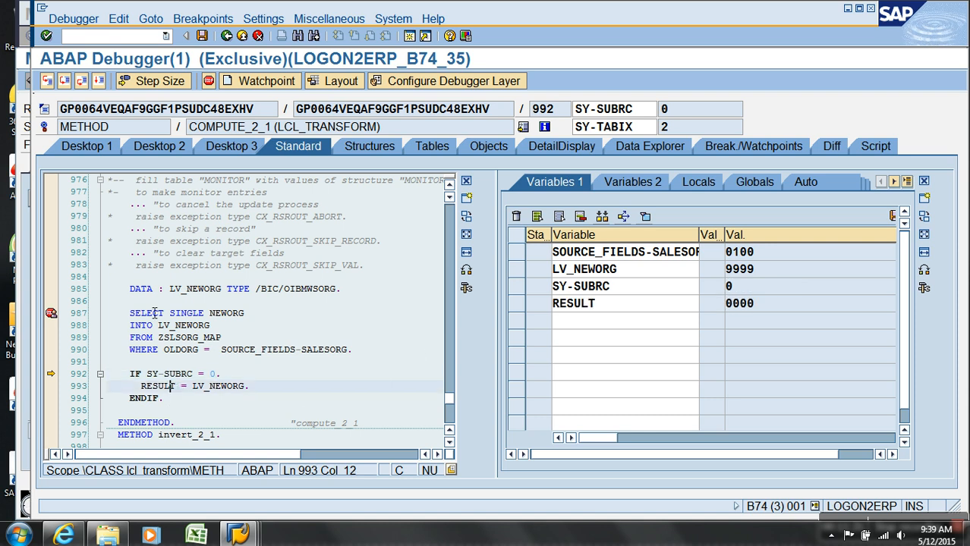
Step to the end of the COMPUTE_2_1 method and check the RESULT value for the first record.
click(47, 80)
click(47, 80)
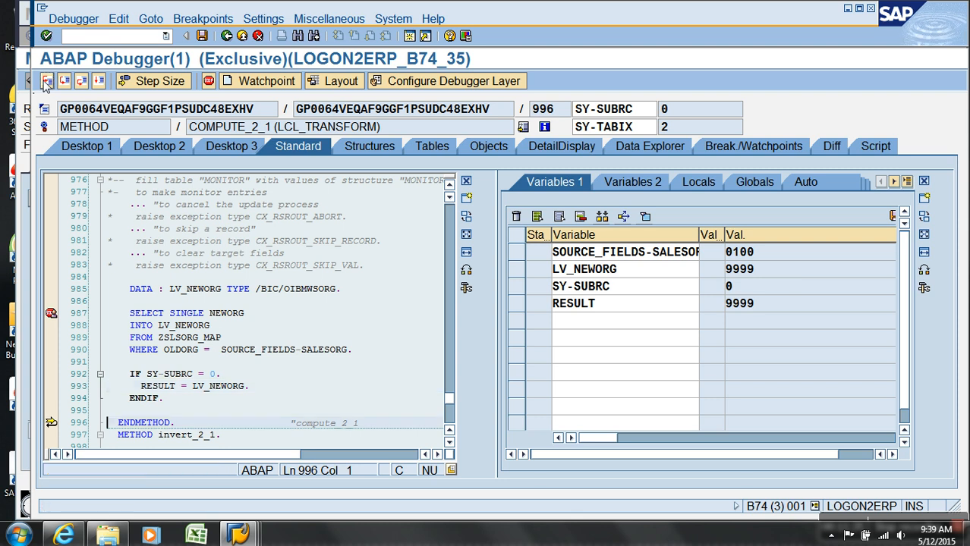
drag(768, 305, 671, 304)
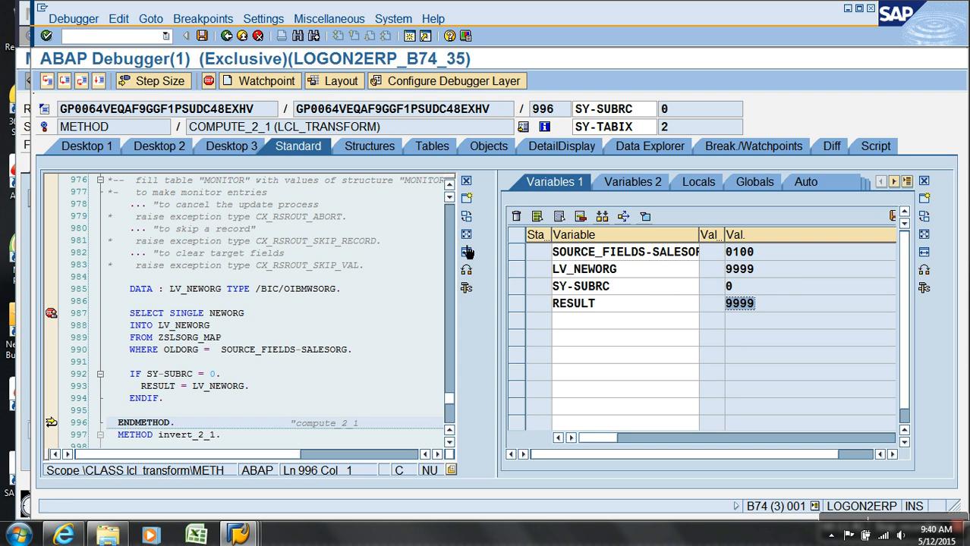
Continue to the second record, step through its lookup and assignment, and compare the source sales organization with LV_NEWORG and RESULT.
click(99, 88)
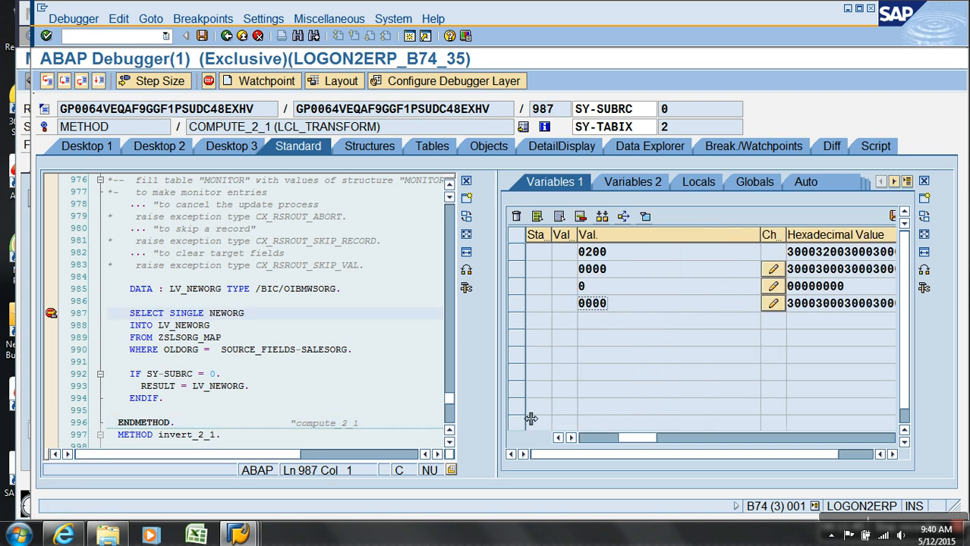
click(593, 439)
click(772, 257)
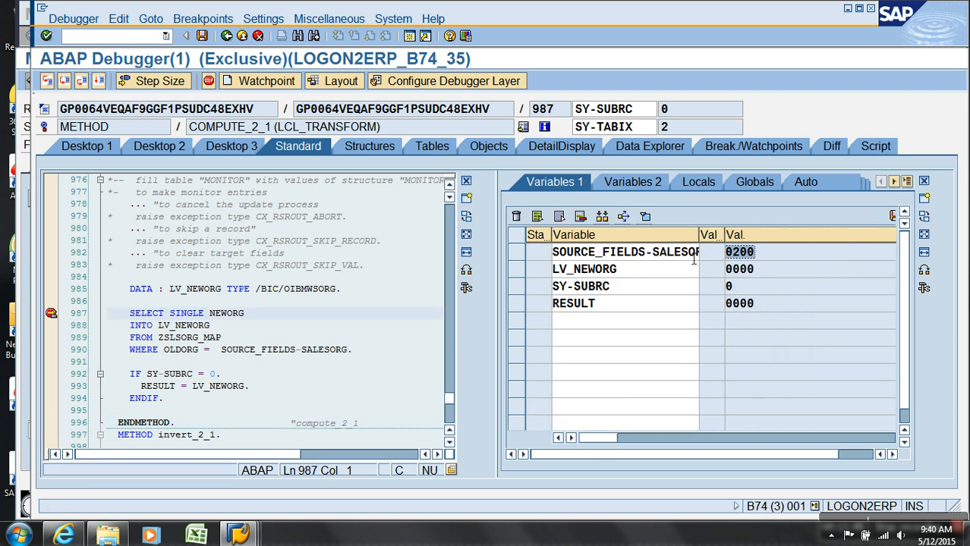
click(46, 80)
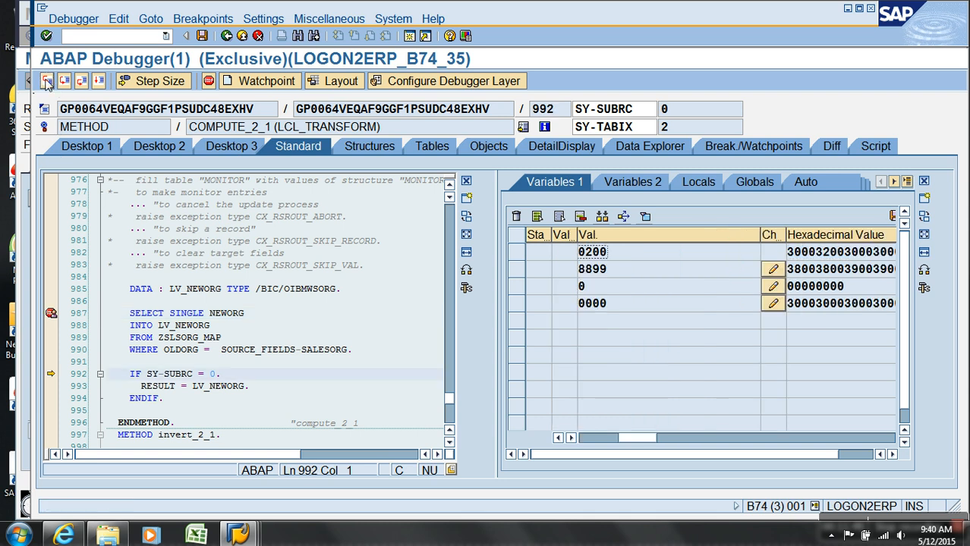
click(586, 438)
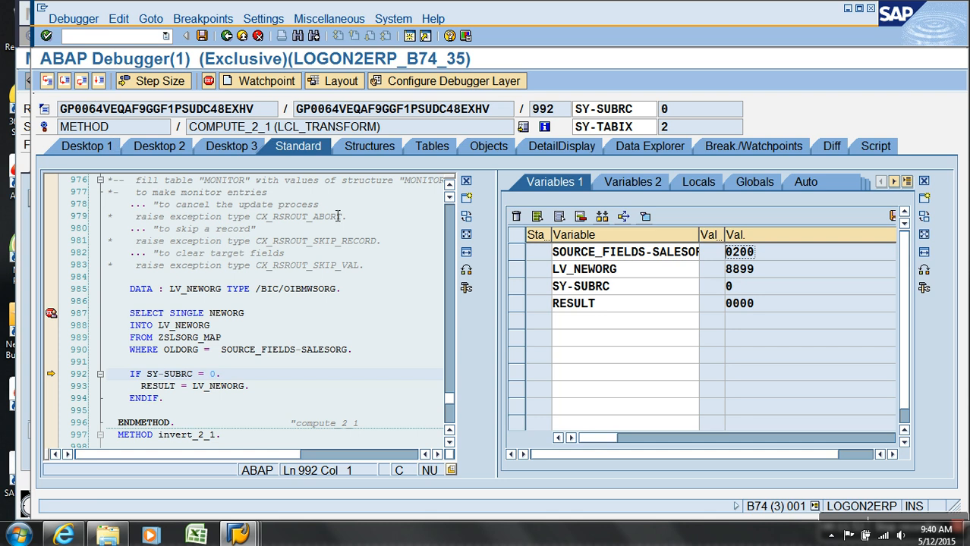
click(610, 255)
click(46, 81)
click(46, 81)
click(744, 304)
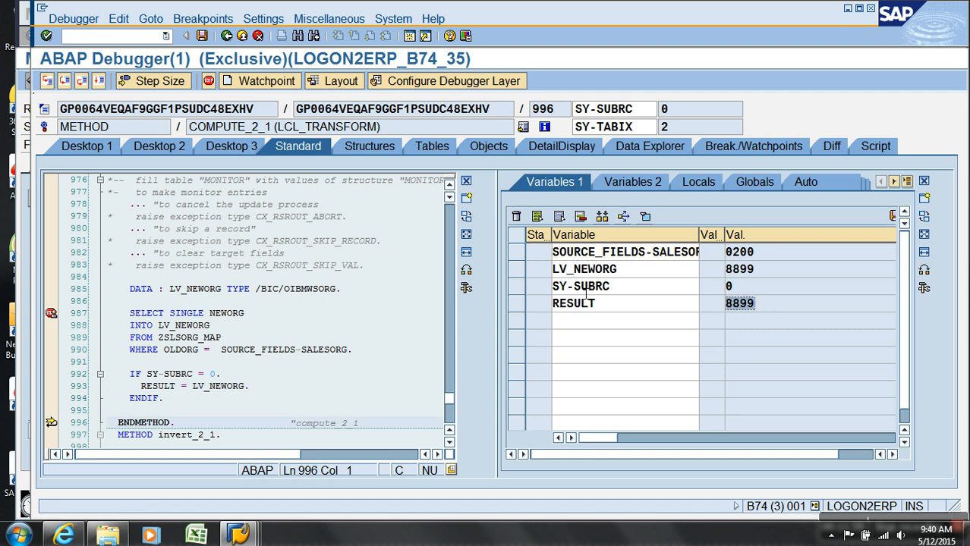
Continue to the third record, step through its lookup until the routine ends, and run the simulation to completion.
click(99, 82)
click(47, 81)
click(596, 438)
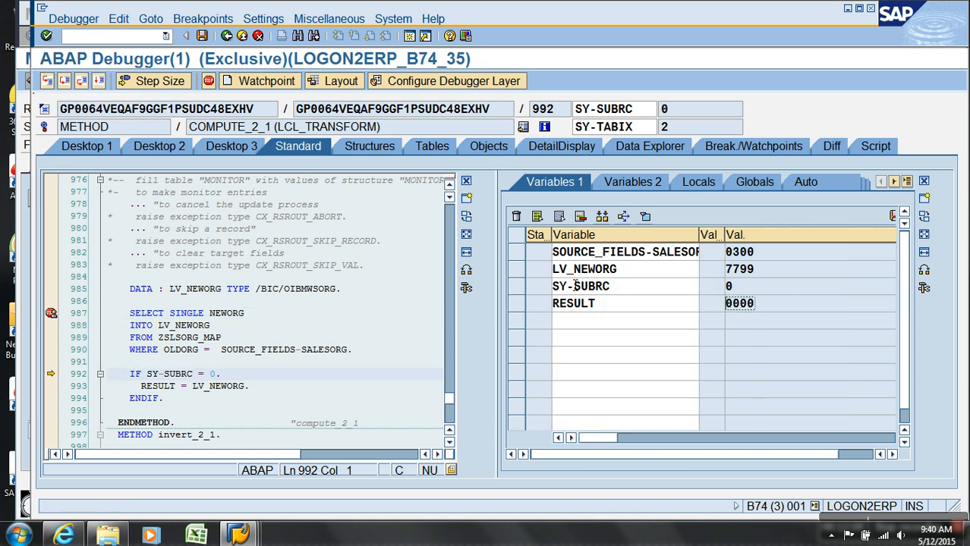
click(46, 81)
click(46, 81)
click(46, 82)
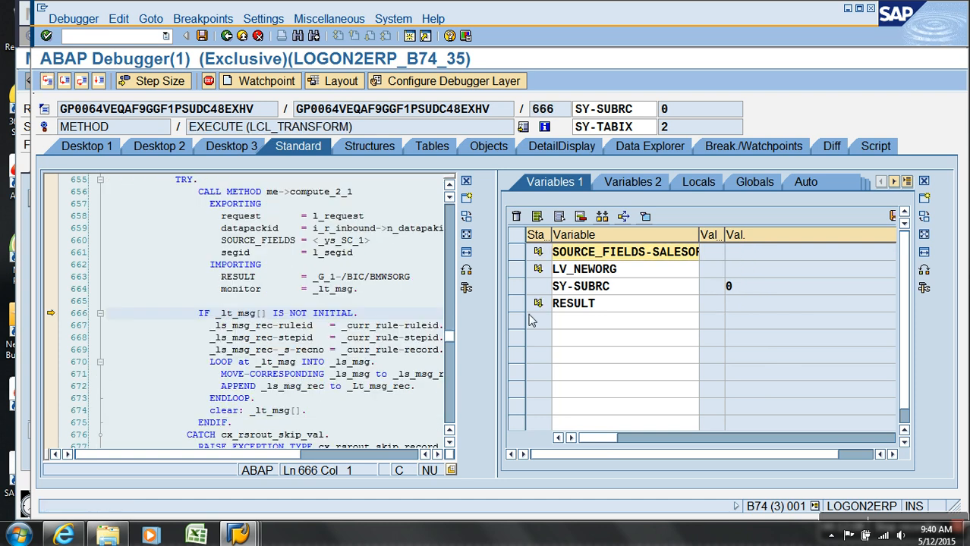
click(100, 85)
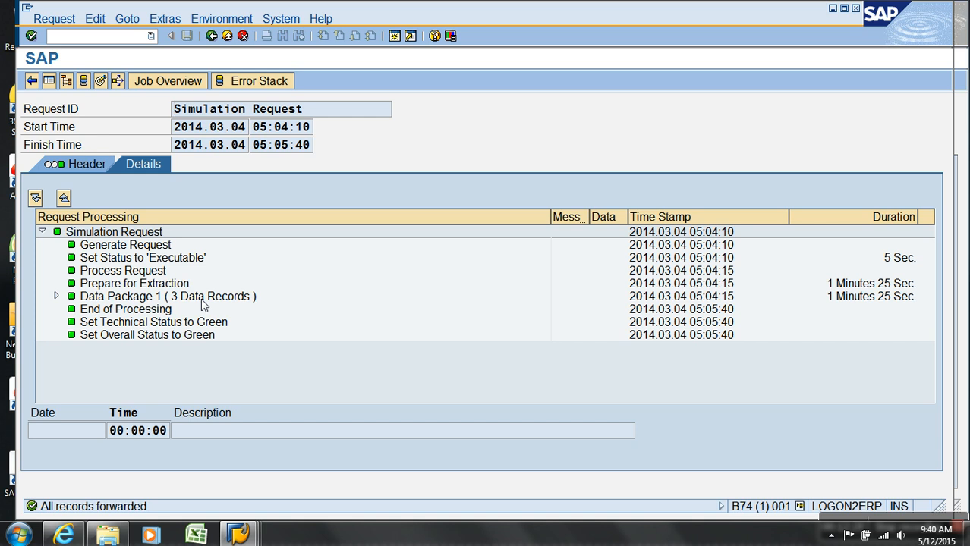
Leave the simulation request and, in Windows Explorer, open the Transformations PowerPoint presentation from Open SAP > SAP BW Class Decks > BW PPTs > Transformations.
click(228, 38)
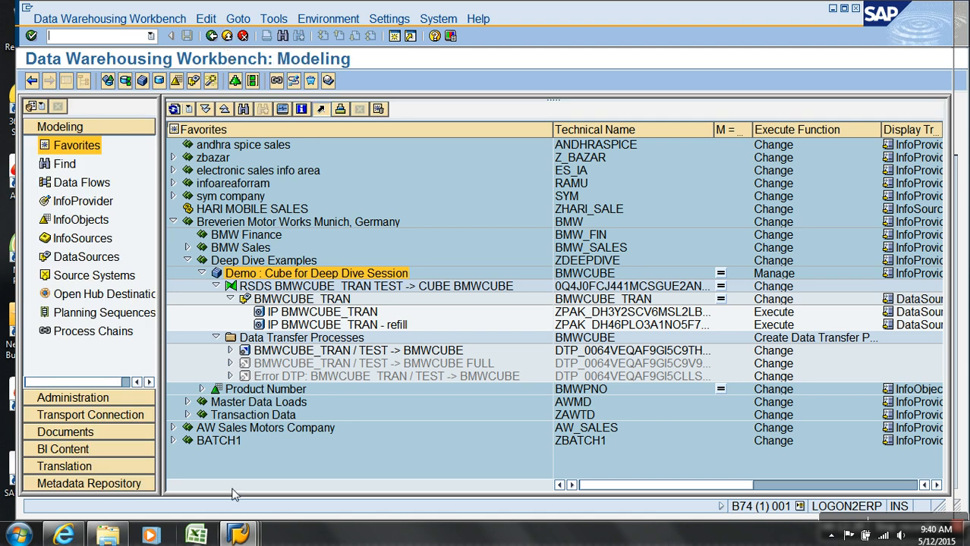
click(114, 537)
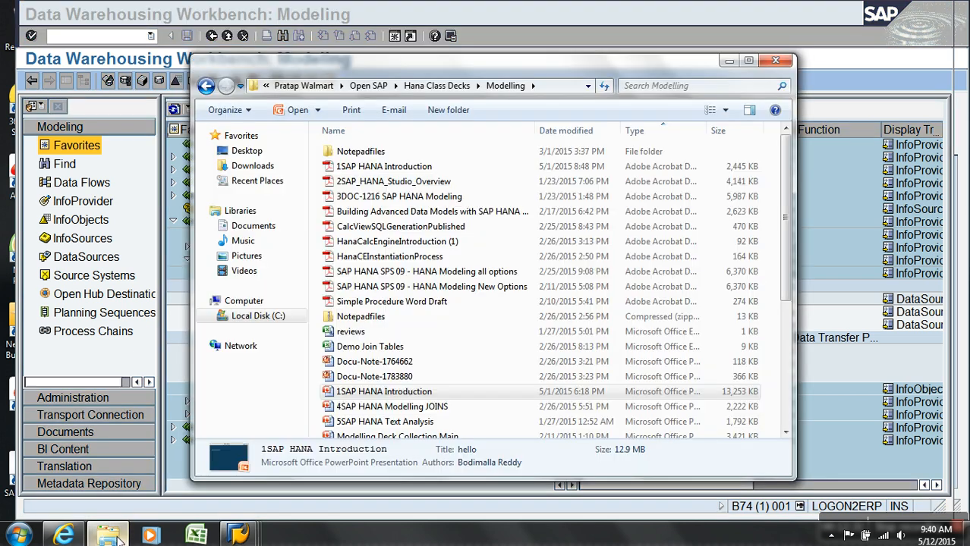
click(410, 86)
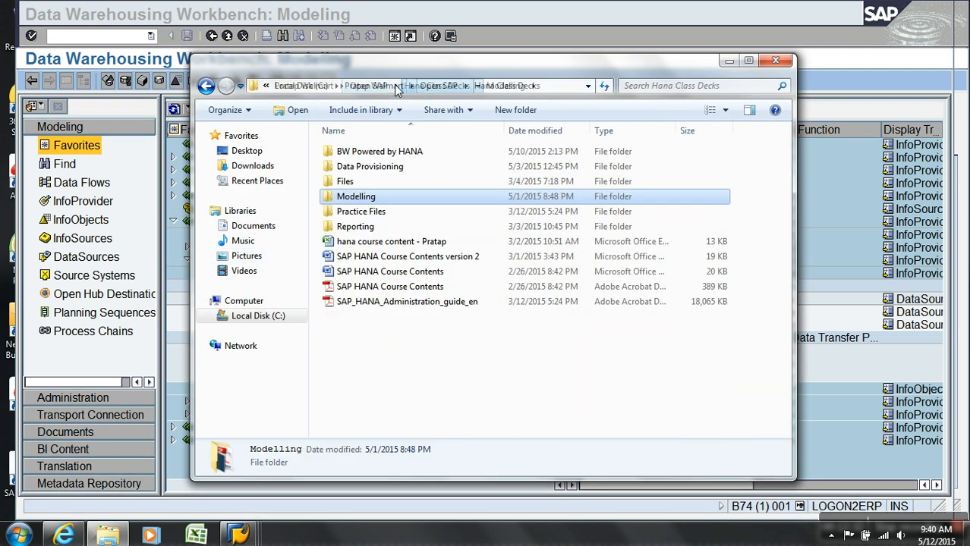
click(396, 86)
double_click(366, 167)
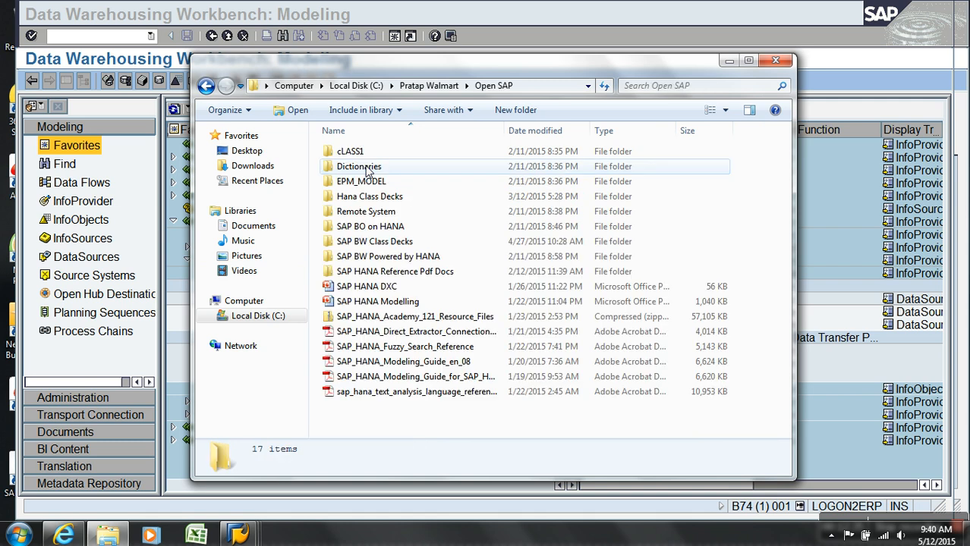
double_click(374, 242)
click(362, 152)
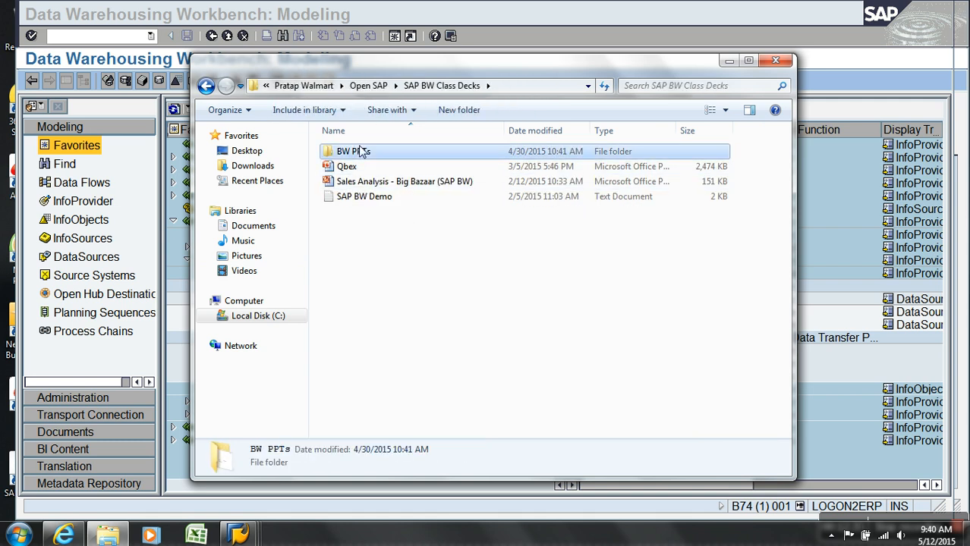
double_click(361, 152)
double_click(363, 256)
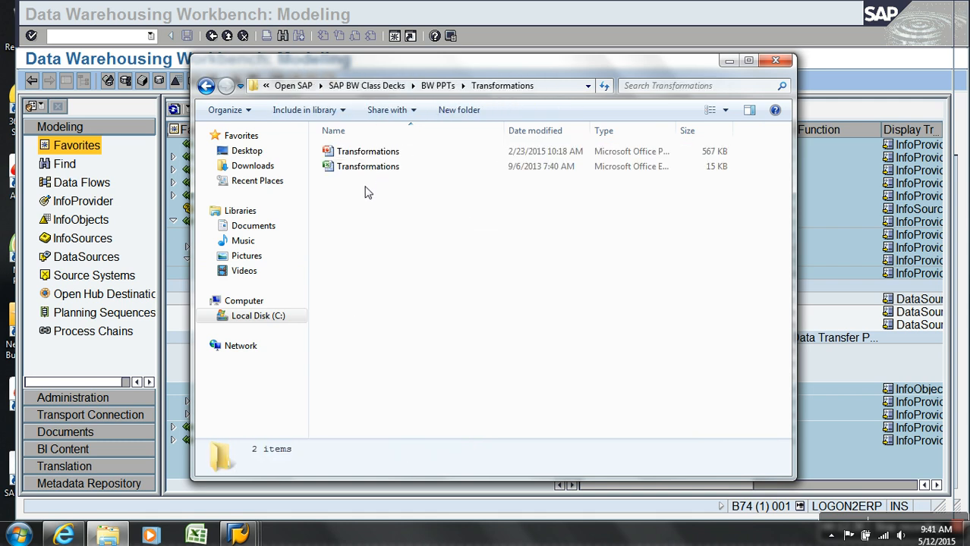
double_click(371, 154)
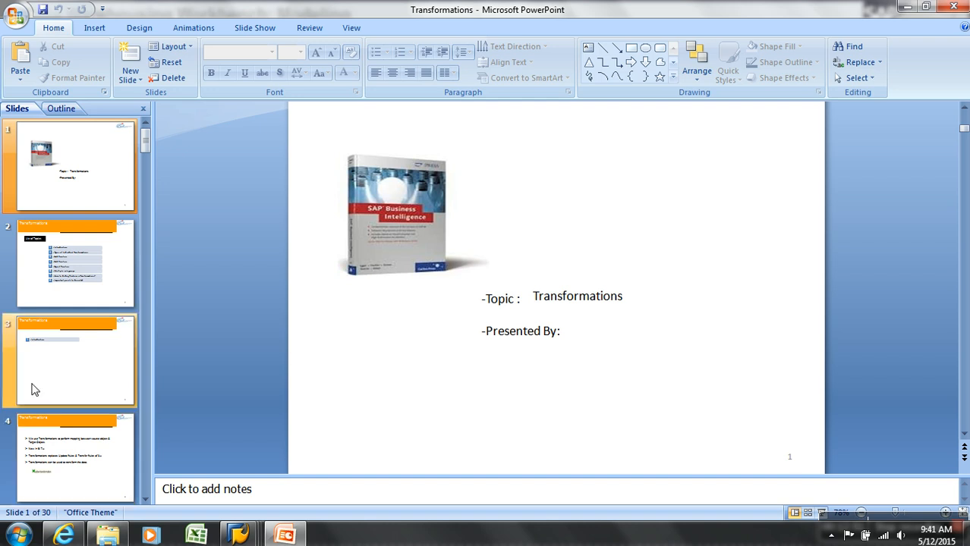
Find slide 18 on the Time Characteristic rule types, review it as a full-screen slide show, and end the show.
scroll(33, 389, down, 5)
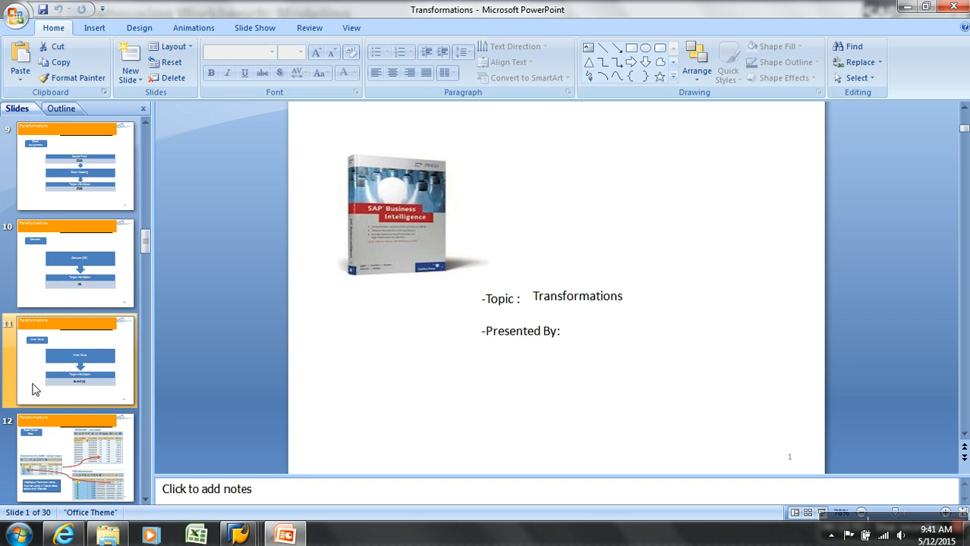
click(82, 373)
key(Down)
key(Down)
key(Down)
key(Down)
key(Down)
key(Down)
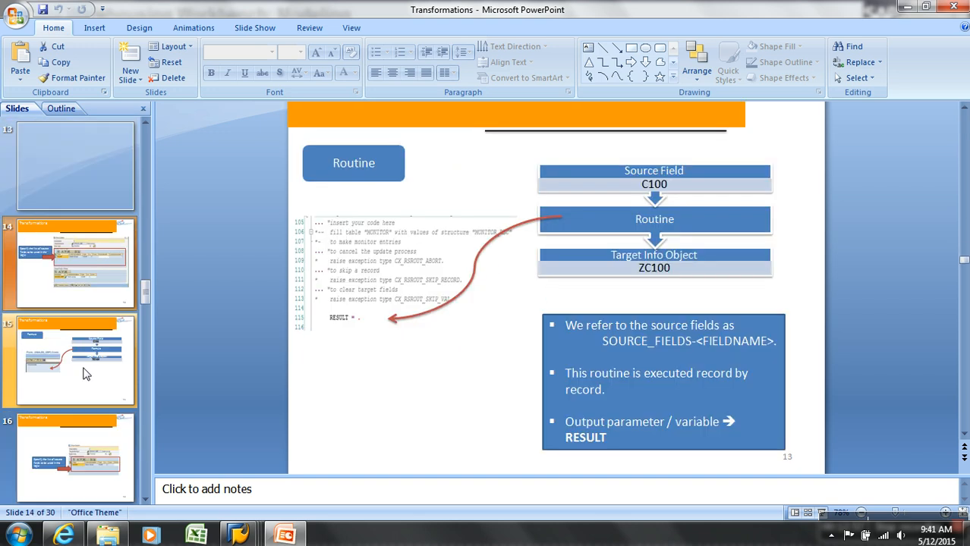
key(Down)
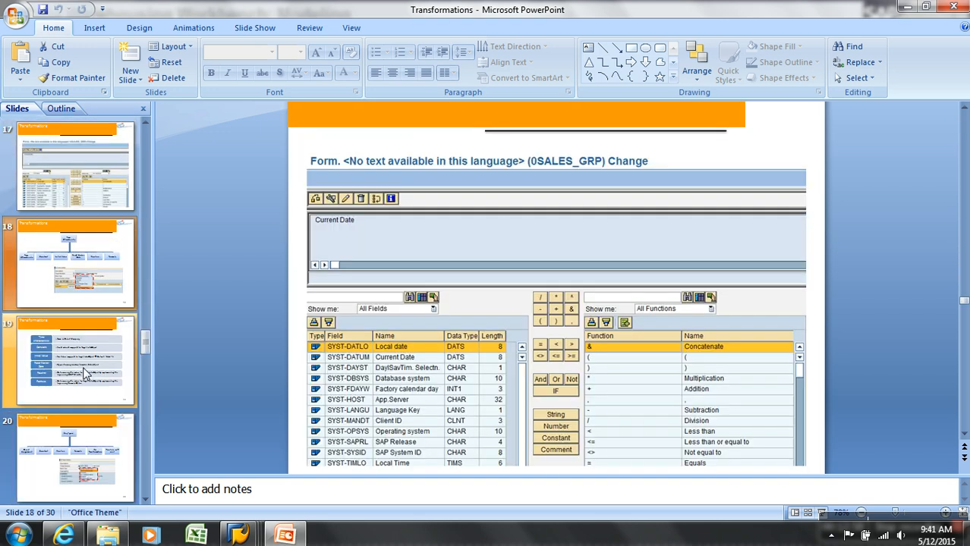
key(Down)
key(Up)
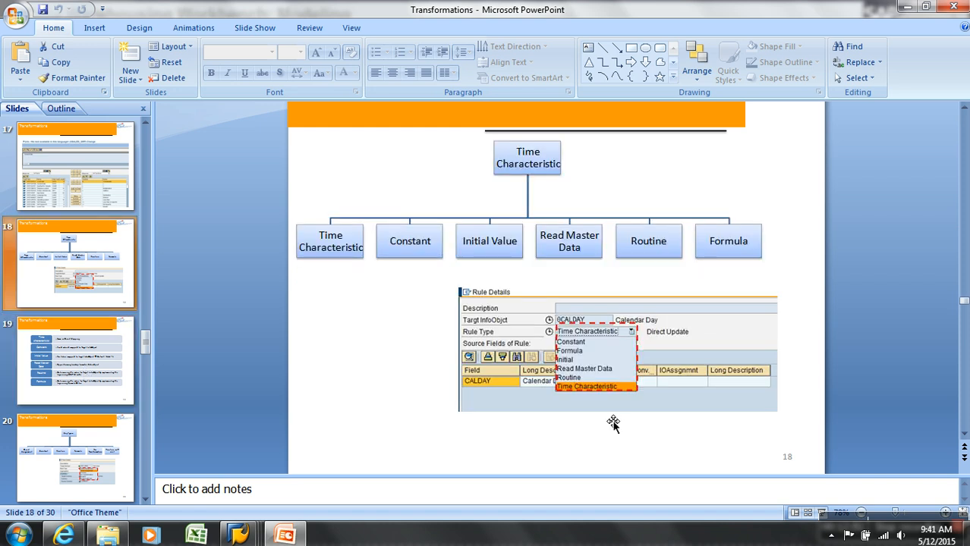
click(821, 513)
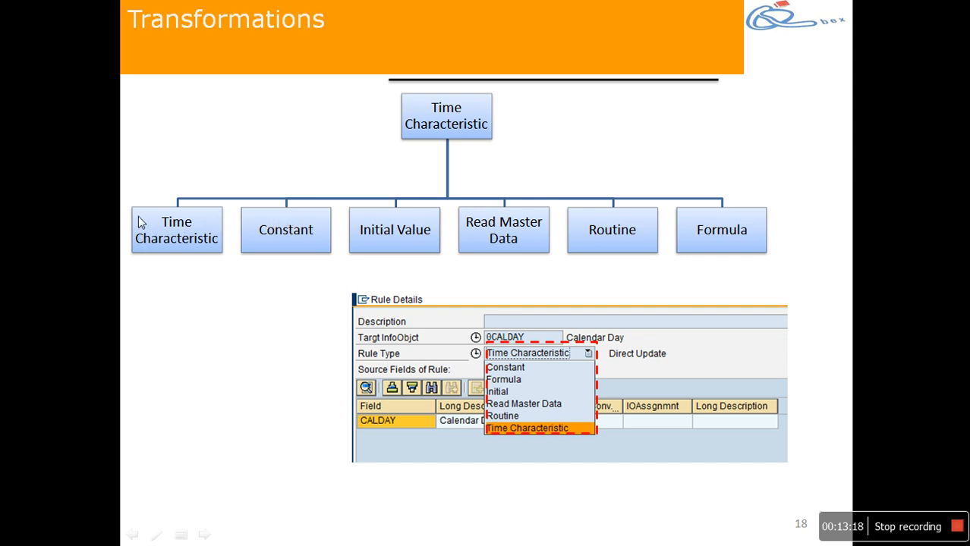
key(Escape)
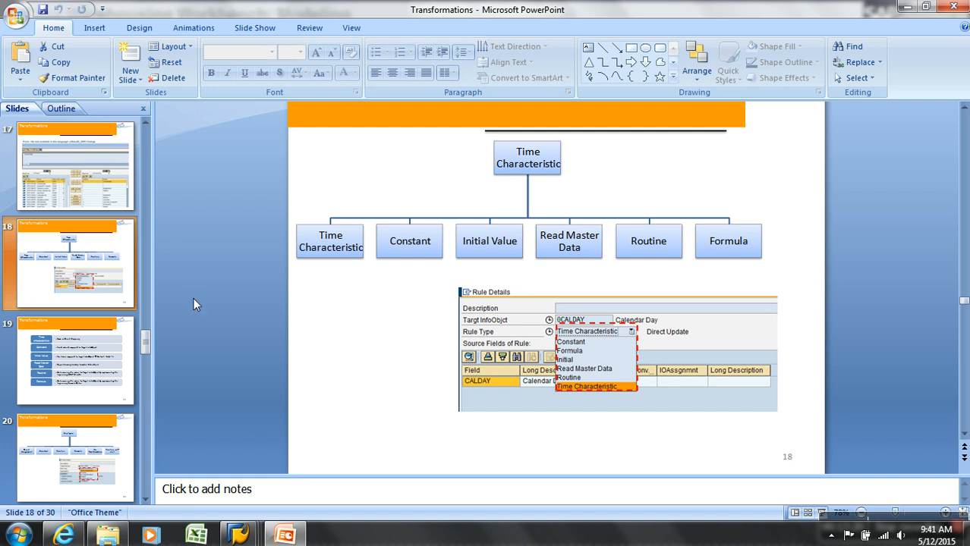
Switch back to the SAP workbench, open the BMWCUBE transformation for changing, and examine the 0CALYEAR and 0CALDAY time characteristic rules.
mouse_move(237, 535)
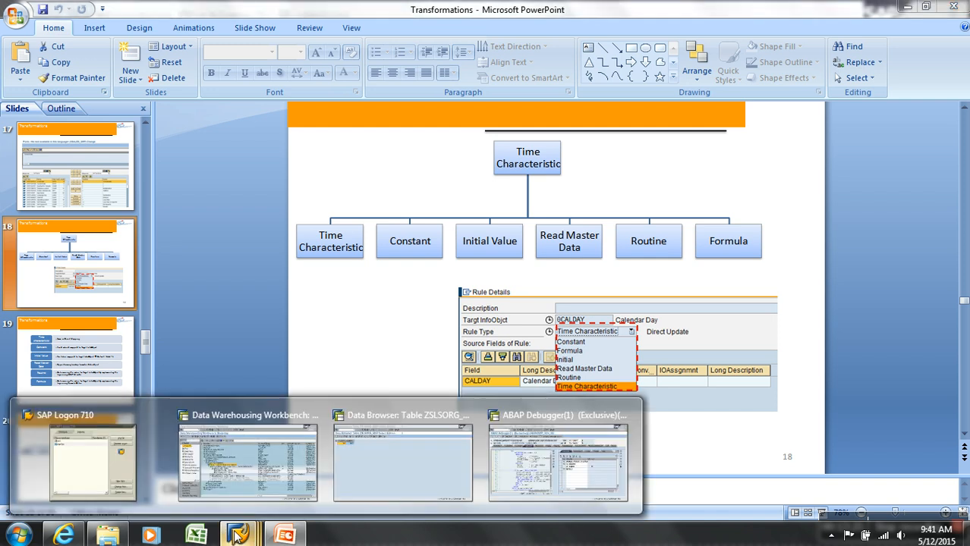
click(277, 476)
right_click(324, 290)
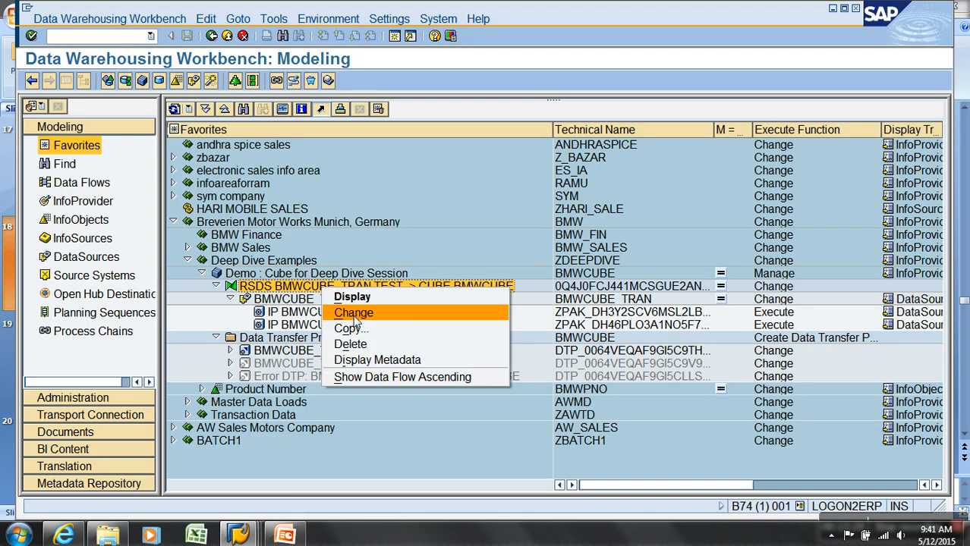
click(337, 311)
click(66, 81)
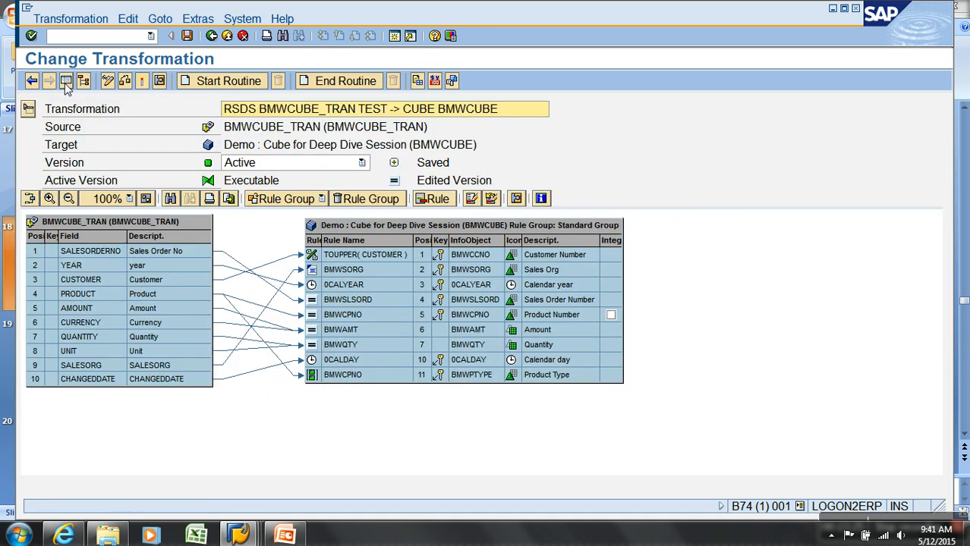
click(151, 265)
click(346, 286)
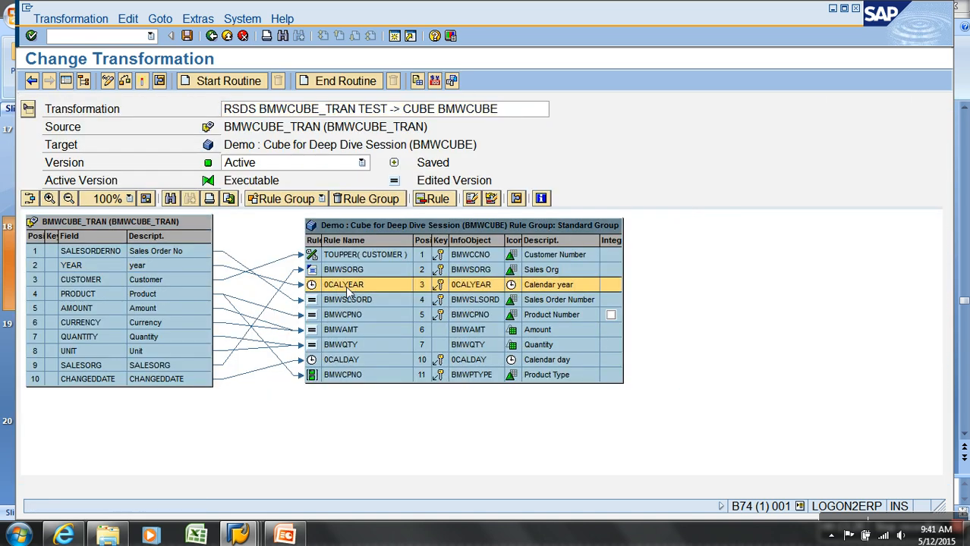
click(186, 392)
click(320, 363)
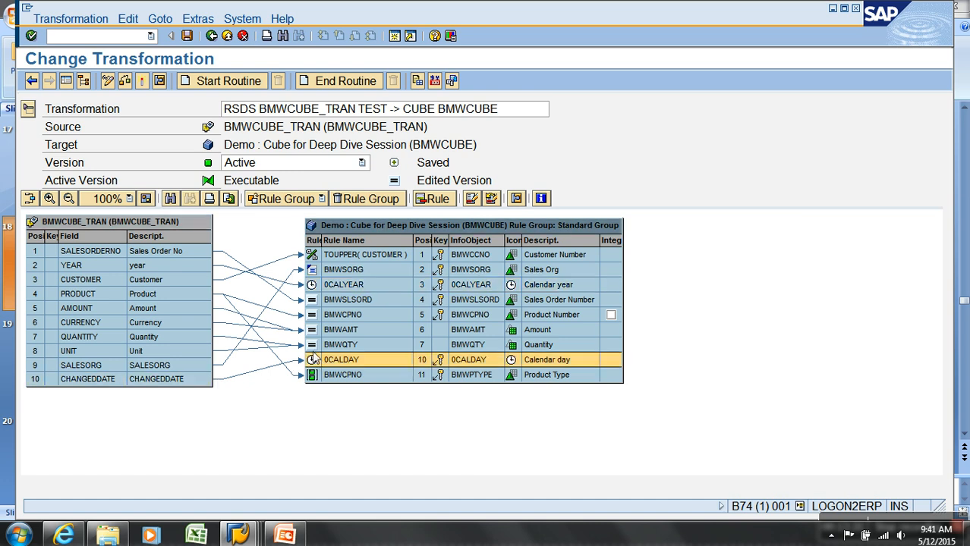
Try deleting the 0CALYEAR rule, then leave the transformation without saving.
right_click(324, 288)
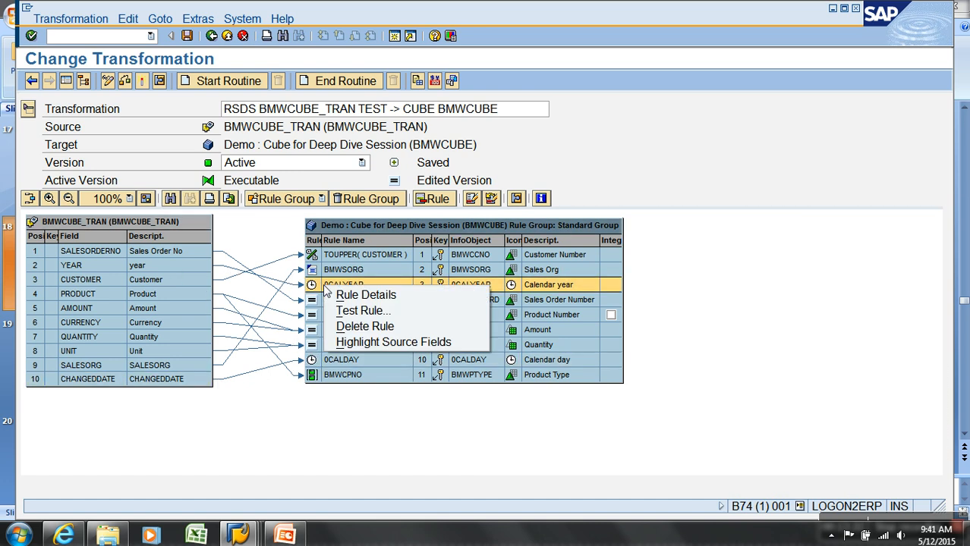
click(373, 328)
click(287, 292)
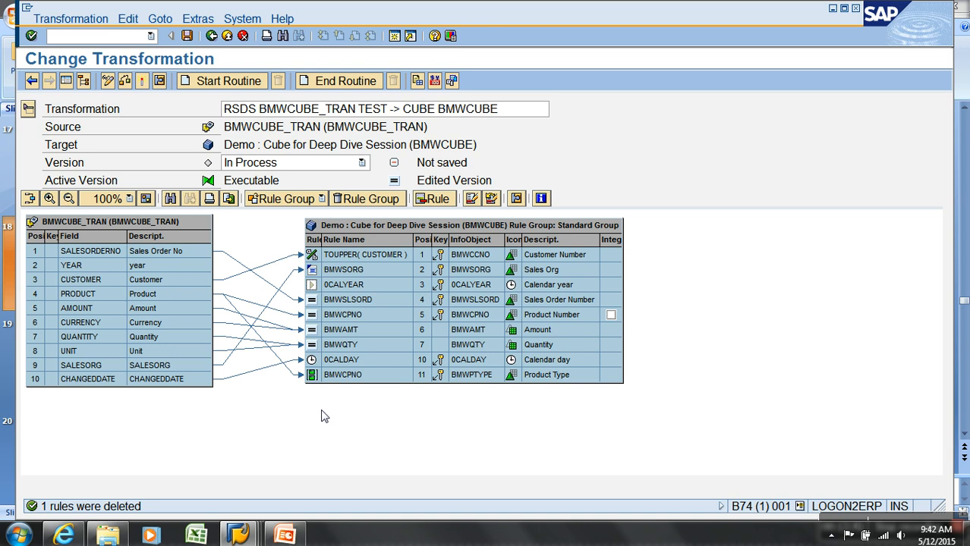
click(227, 35)
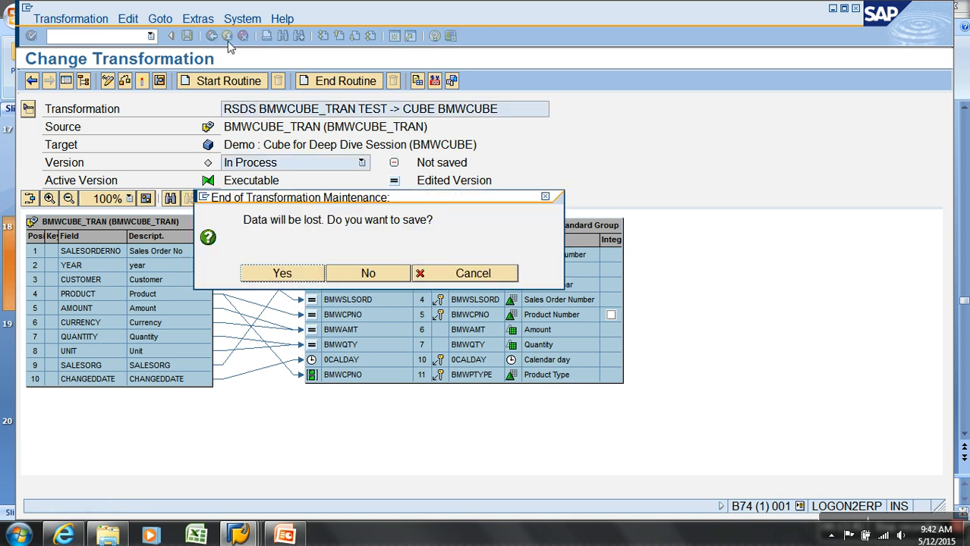
click(387, 272)
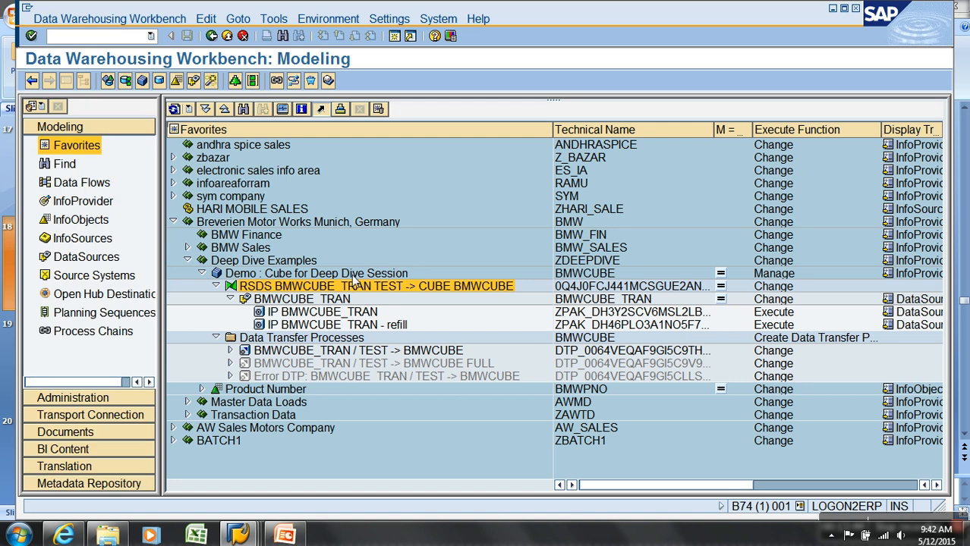
Open the BMWCUBE InfoCube for changing, expand its Time dimension, and start InfoObject direct input for that dimension.
right_click(352, 276)
click(391, 219)
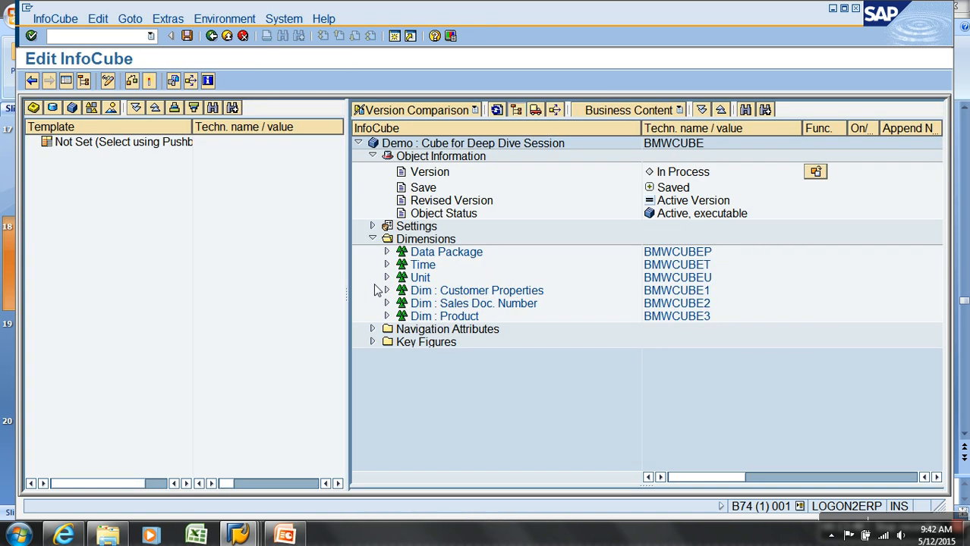
double_click(409, 266)
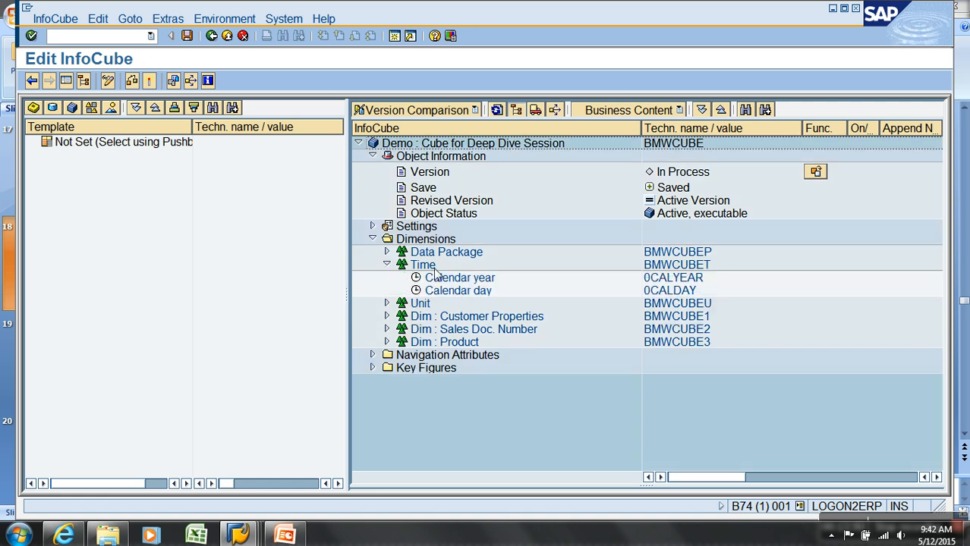
right_click(432, 267)
click(458, 327)
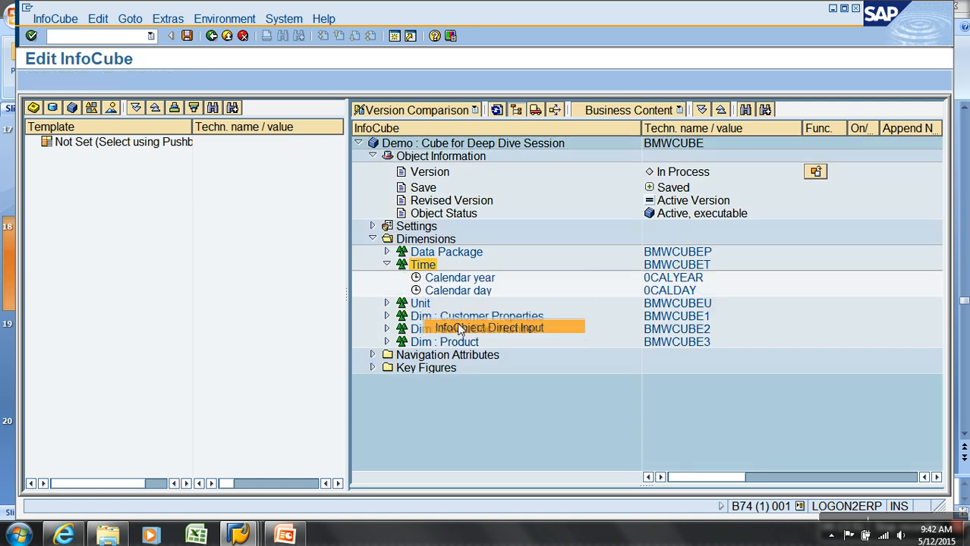
Choose 0CALMONTH and 0CALMONTH2 as the first two InfoObjects to insert into the Time dimension.
click(153, 166)
key(F4)
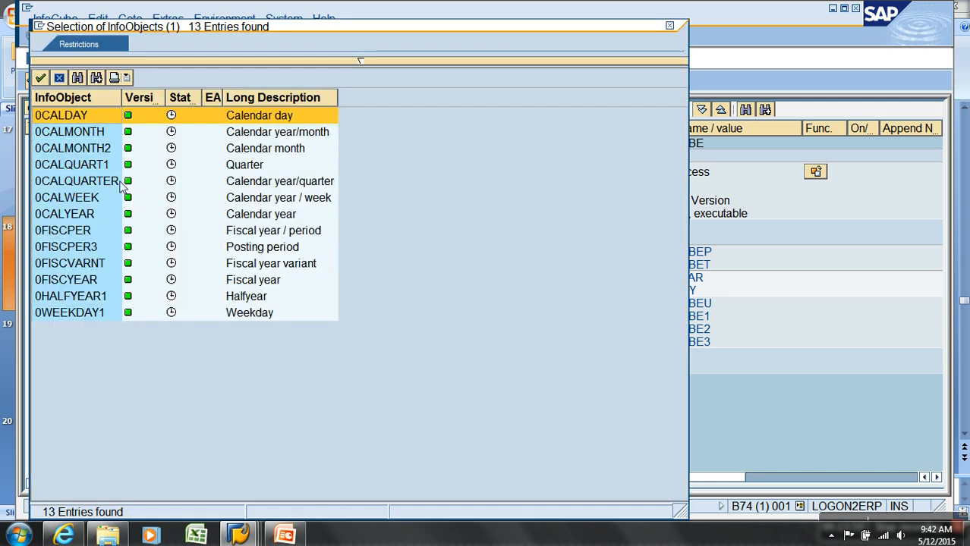
double_click(83, 132)
click(146, 183)
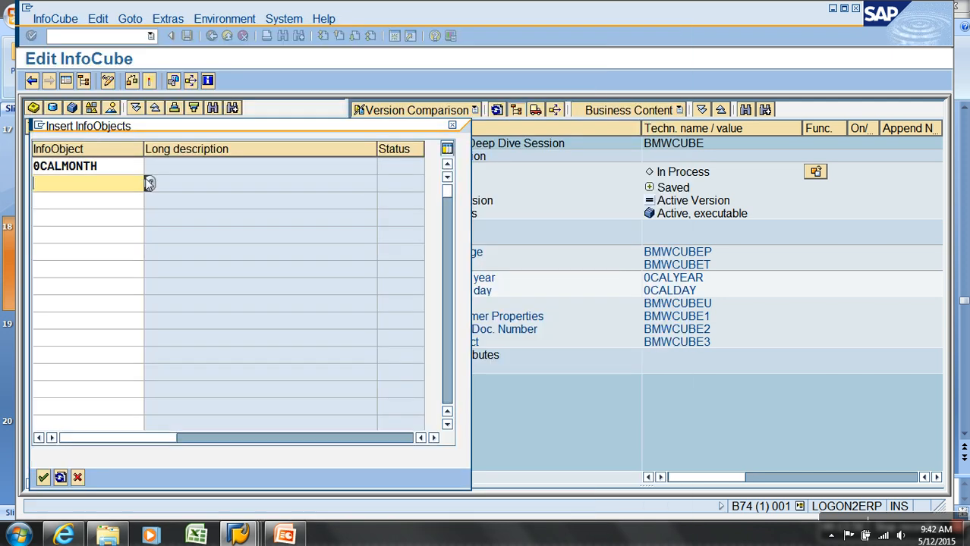
click(149, 182)
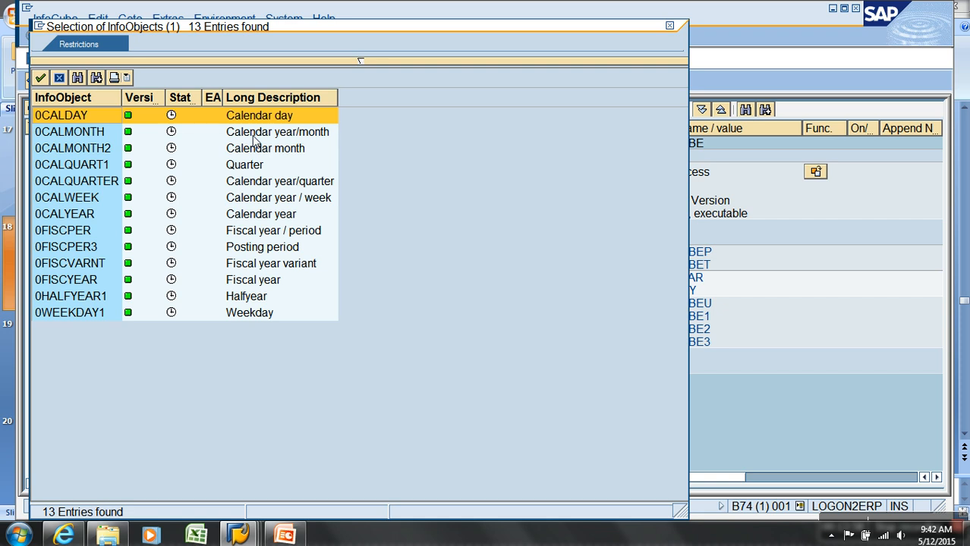
click(91, 150)
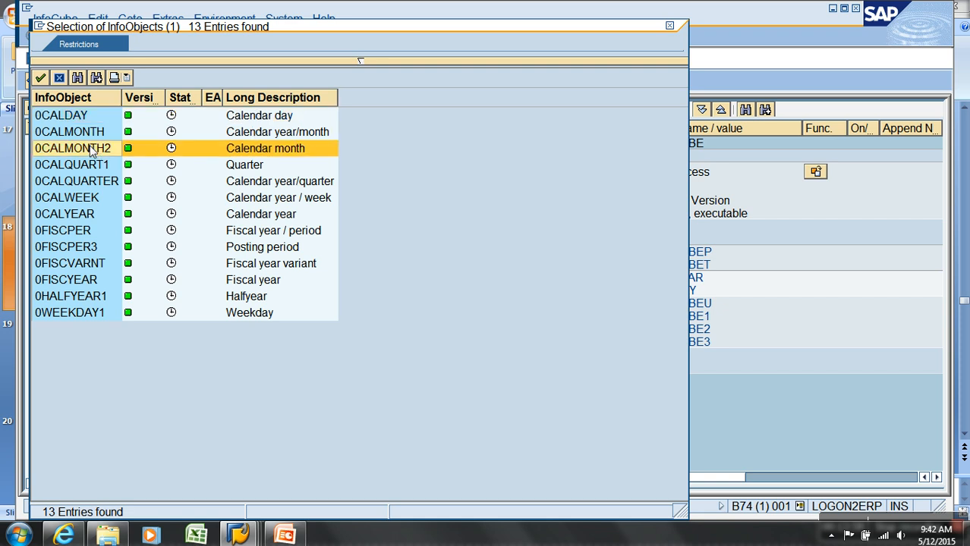
double_click(91, 150)
Add the quarter characteristics 0CALQUART1 and 0CALQUARTER to the list of InfoObjects to insert.
click(115, 201)
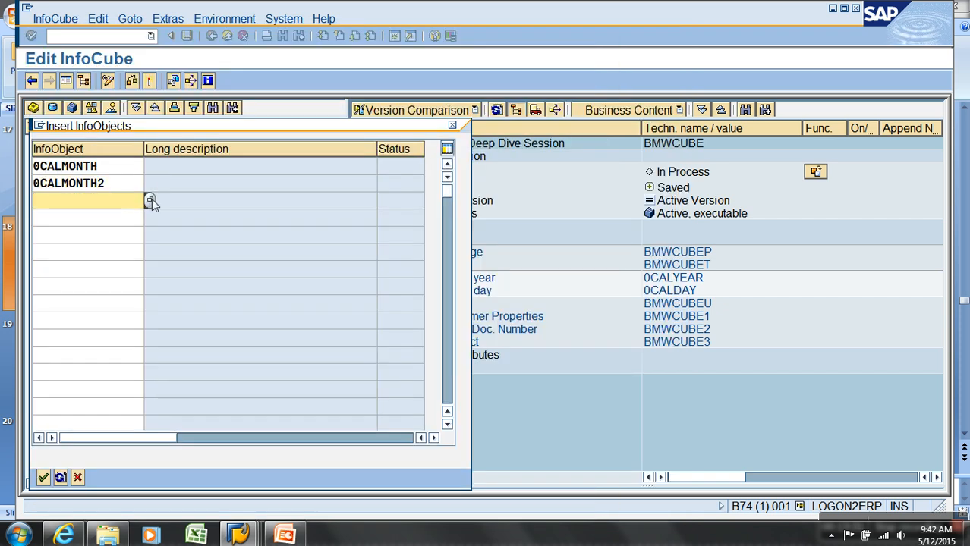
click(150, 199)
double_click(92, 165)
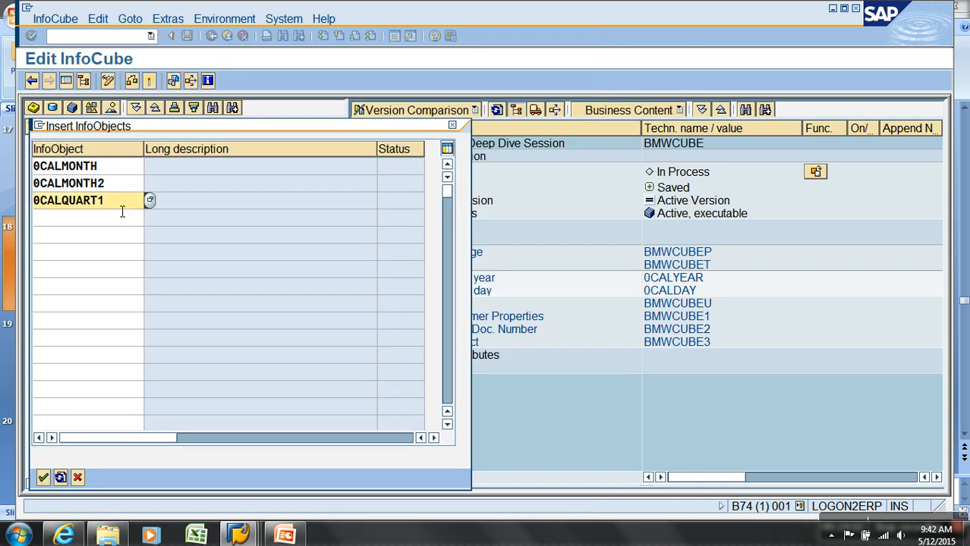
click(129, 218)
click(150, 217)
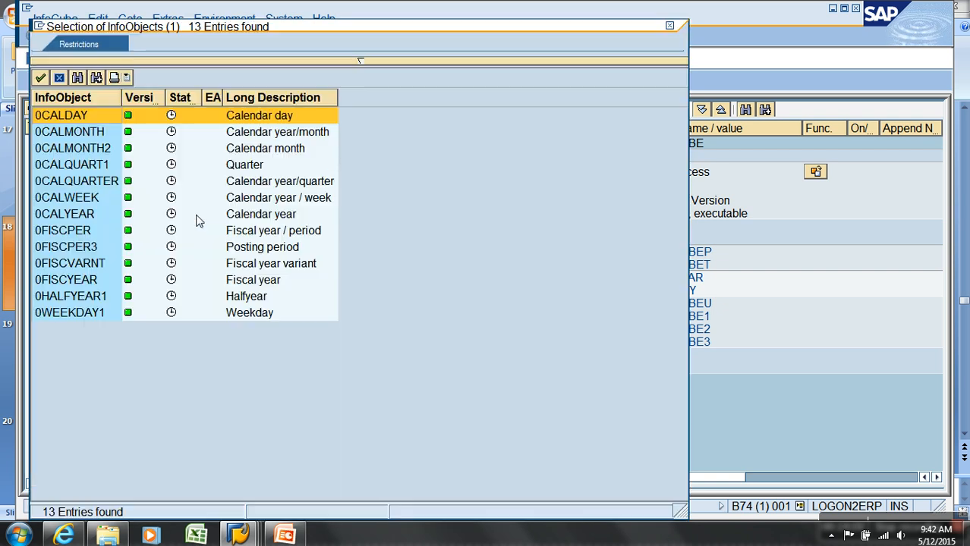
double_click(266, 187)
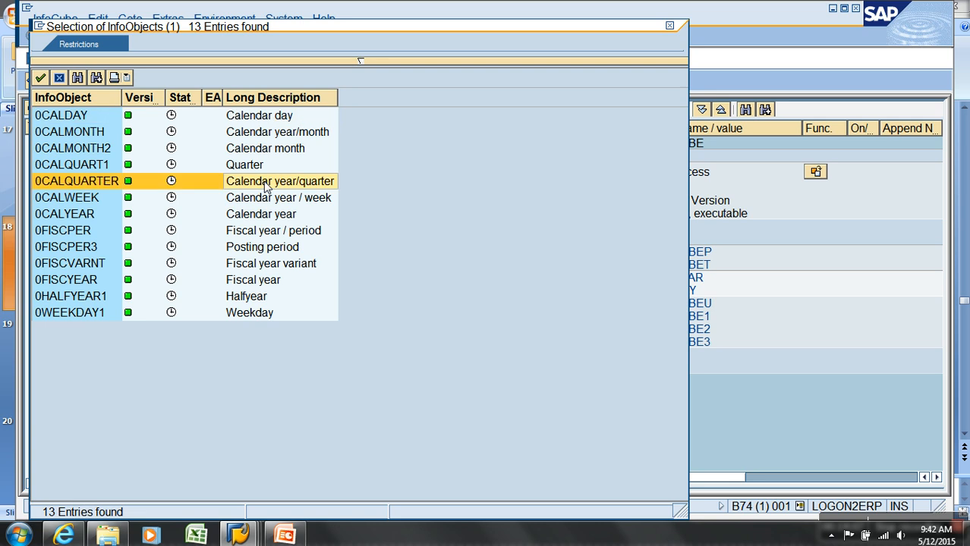
Add 0CALWEEK to the list and insert all the listed time characteristics into the Time dimension.
click(135, 239)
click(150, 235)
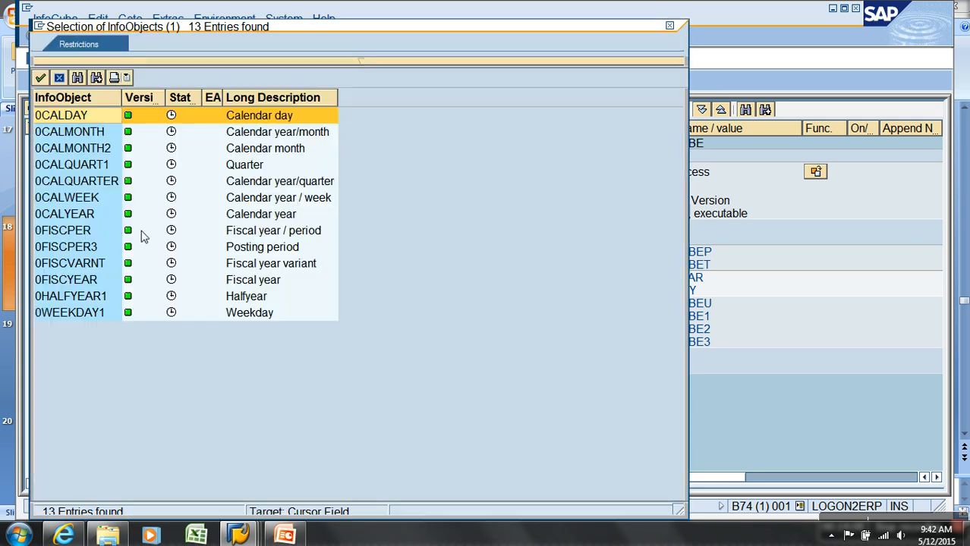
double_click(88, 202)
click(43, 478)
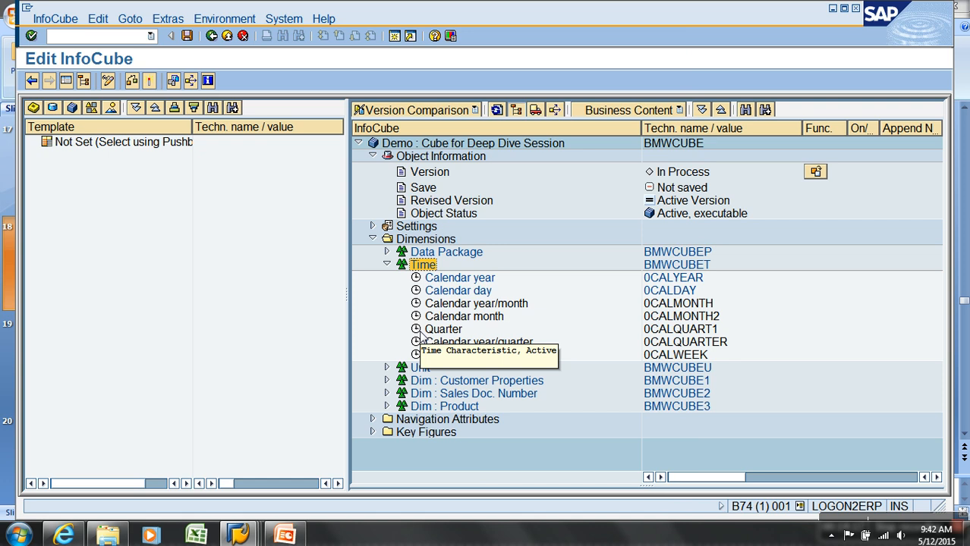
Activate the BMWCUBE InfoCube and open its transformation from DataSource BMWCUBE_TRAN for changing.
click(150, 81)
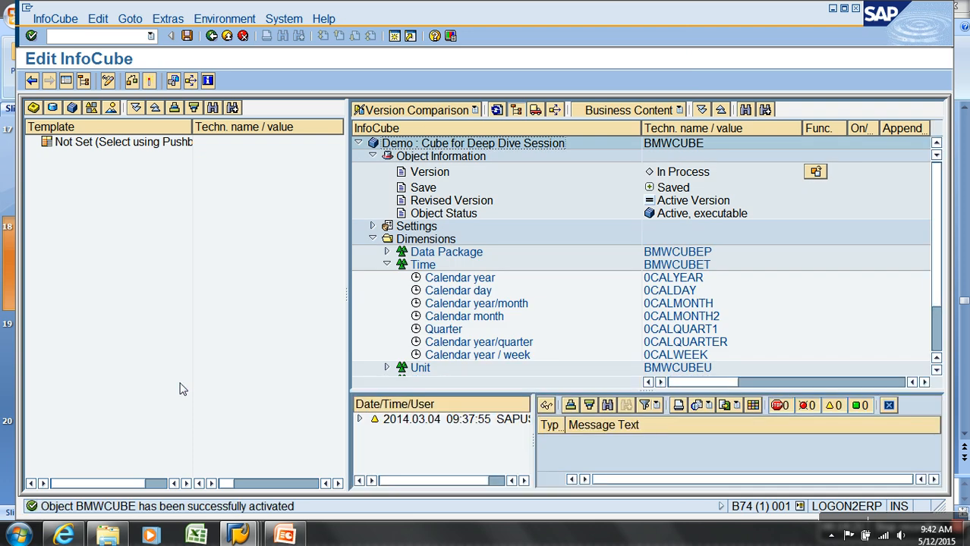
click(218, 36)
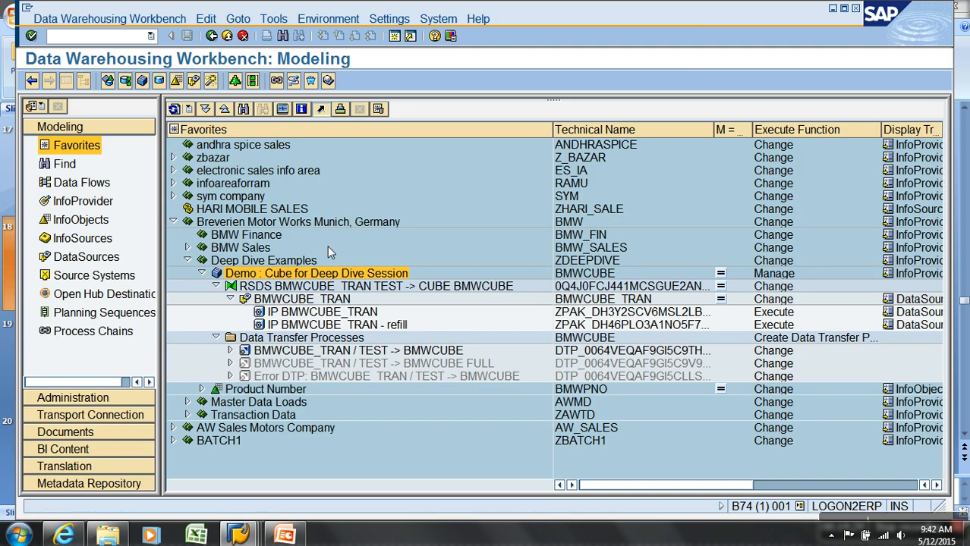
right_click(322, 286)
click(342, 306)
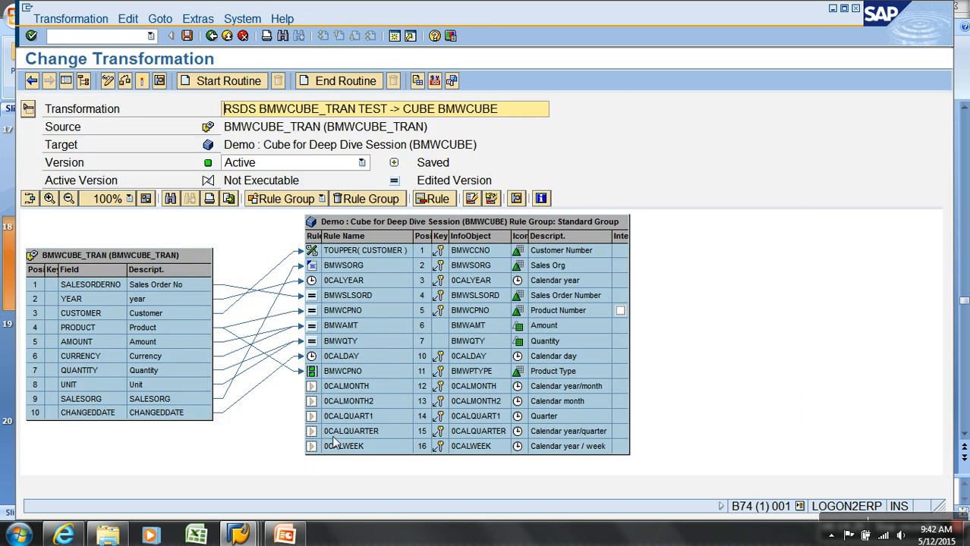
Delete the 0CALYEAR rule from the transformation, and select the YEAR and CHANGEDDATE source fields for comparison.
click(312, 283)
right_click(312, 287)
click(338, 321)
click(287, 291)
click(121, 299)
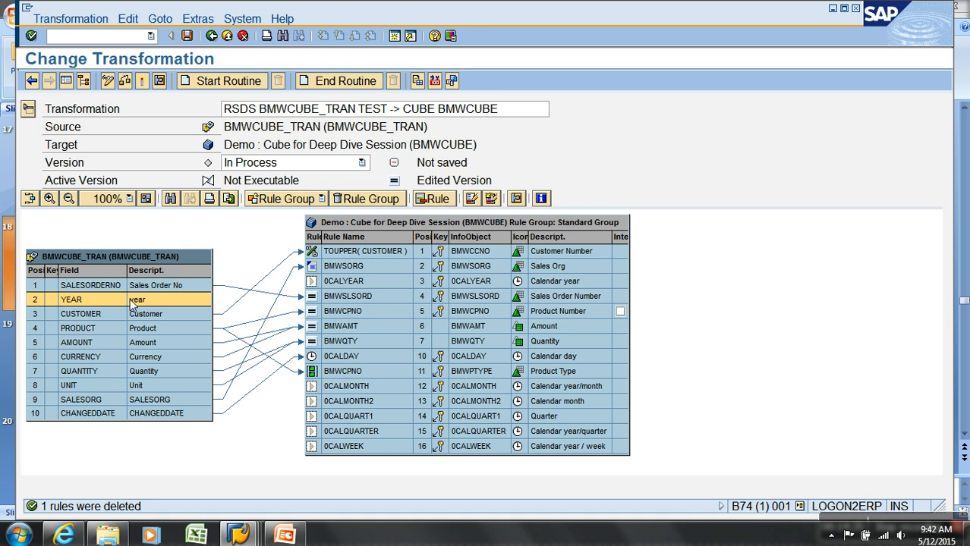
click(157, 414)
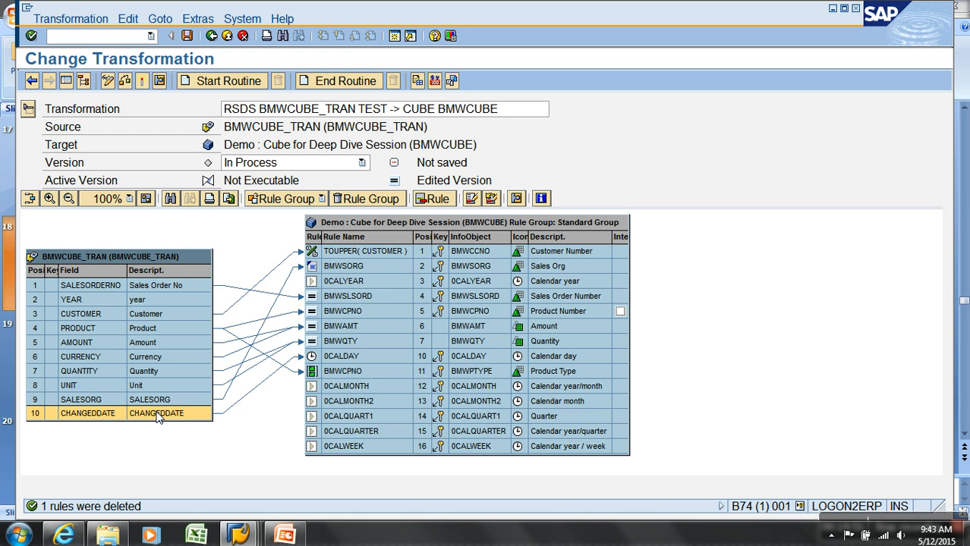
Switch to Notepad, note the sample date 20150101 with its format YYYYMMDD beneath it, and return to the SAP transformation.
click(16, 535)
click(53, 228)
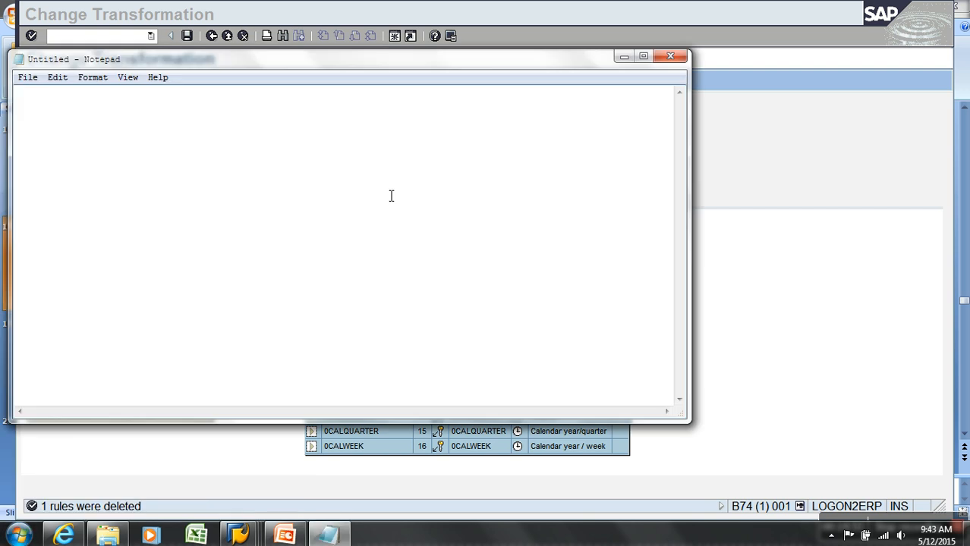
text(20150101)
key(Return)
text(YYYYMMDD)
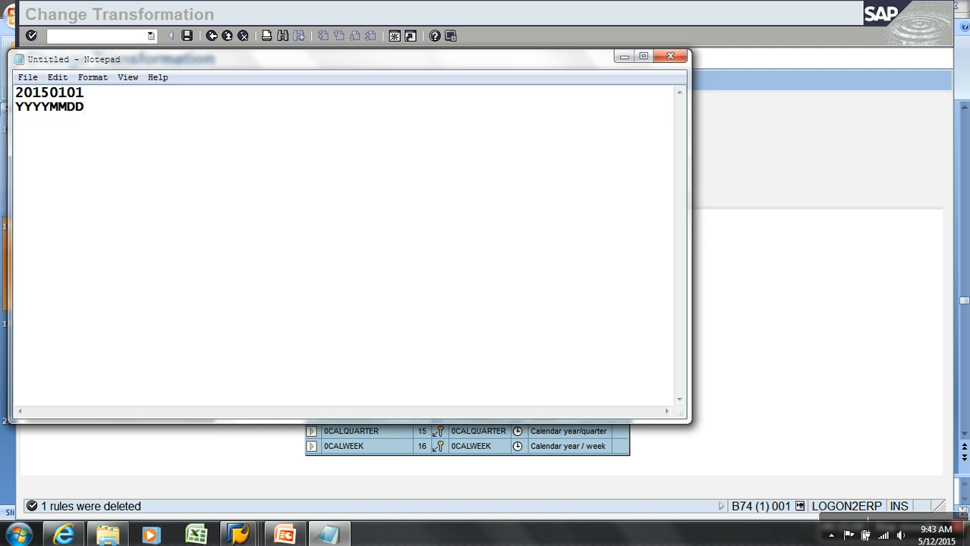
key(Return)
click(804, 302)
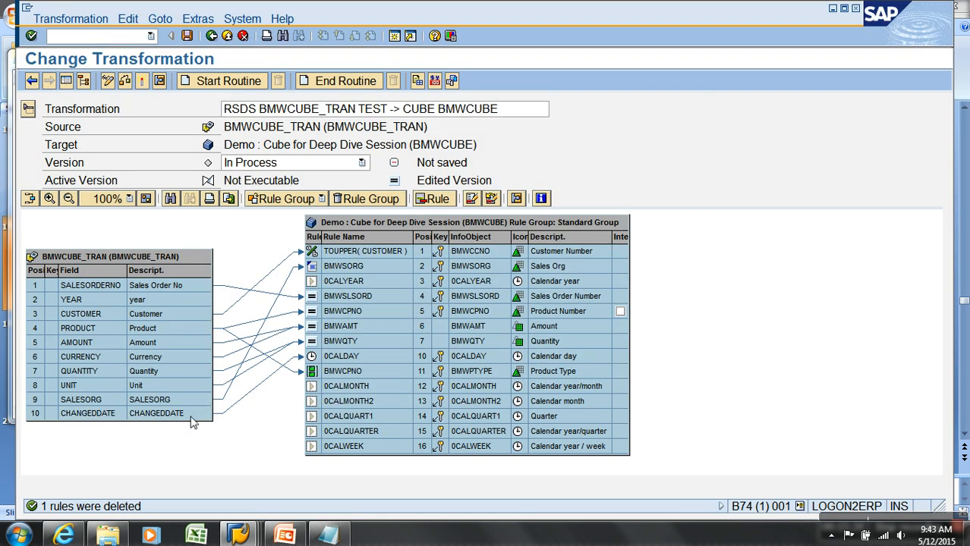
Map source field CHANGEDDATE to 0CALYEAR, 0CALMONTH, 0CALMONTH2, 0CALQUART1, 0CALQUARTER and 0CALWEEK.
drag(195, 417, 328, 287)
drag(201, 416, 311, 388)
drag(203, 416, 324, 406)
drag(210, 419, 316, 425)
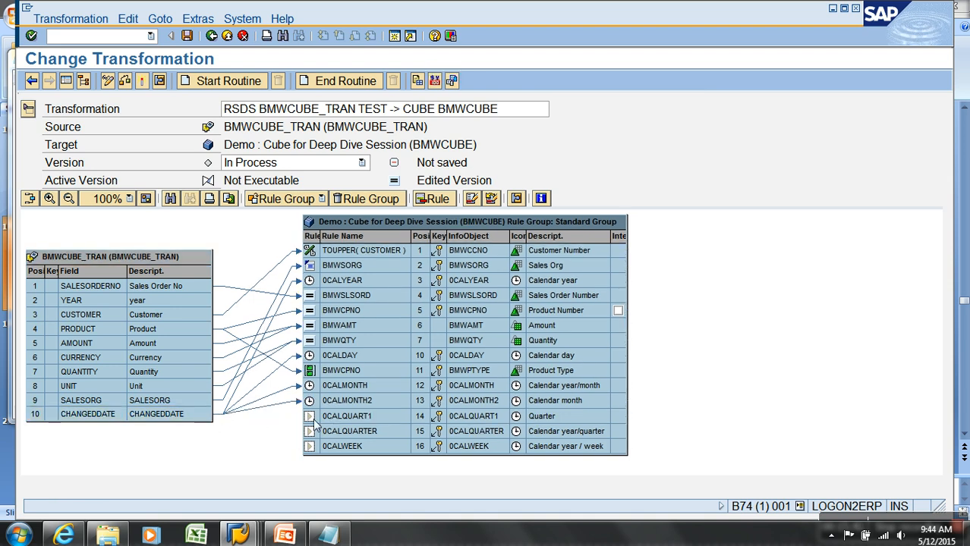
drag(204, 416, 334, 447)
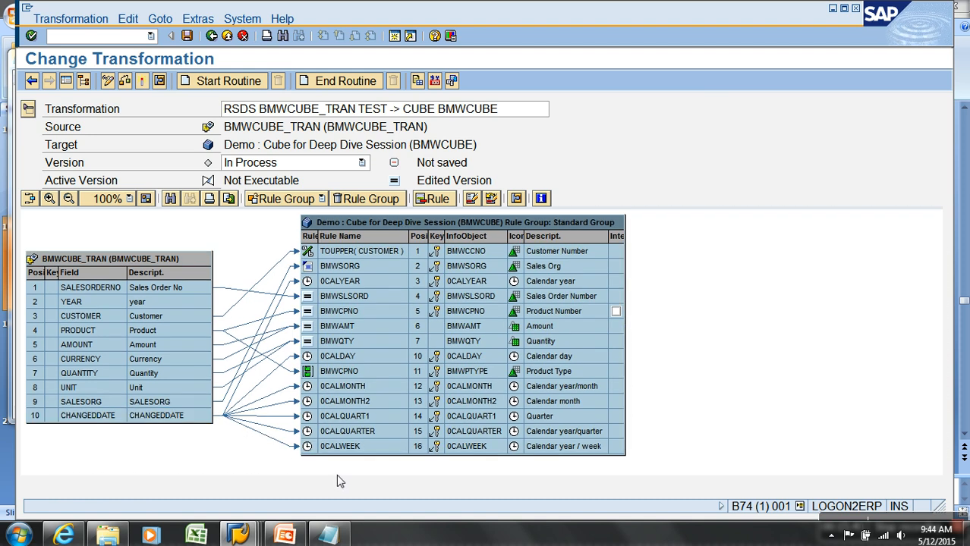
Examine the 0CALMONTH rule details, including the available rule types and the time conversion, and transfer the values.
click(321, 390)
double_click(321, 390)
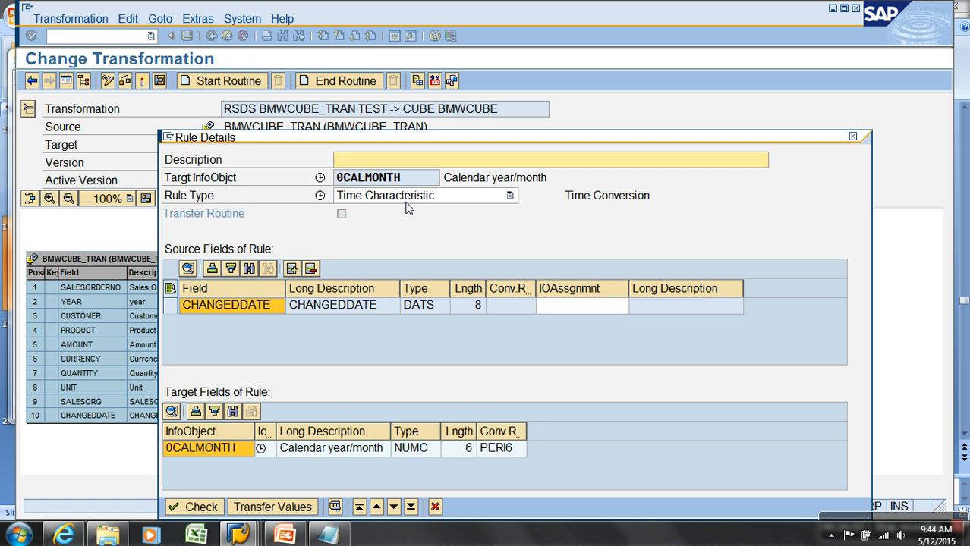
click(434, 196)
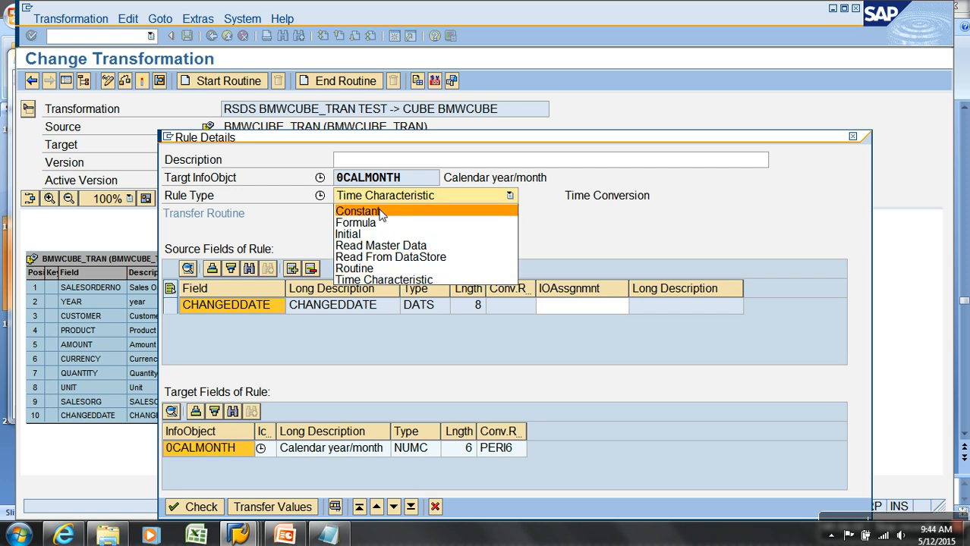
click(595, 240)
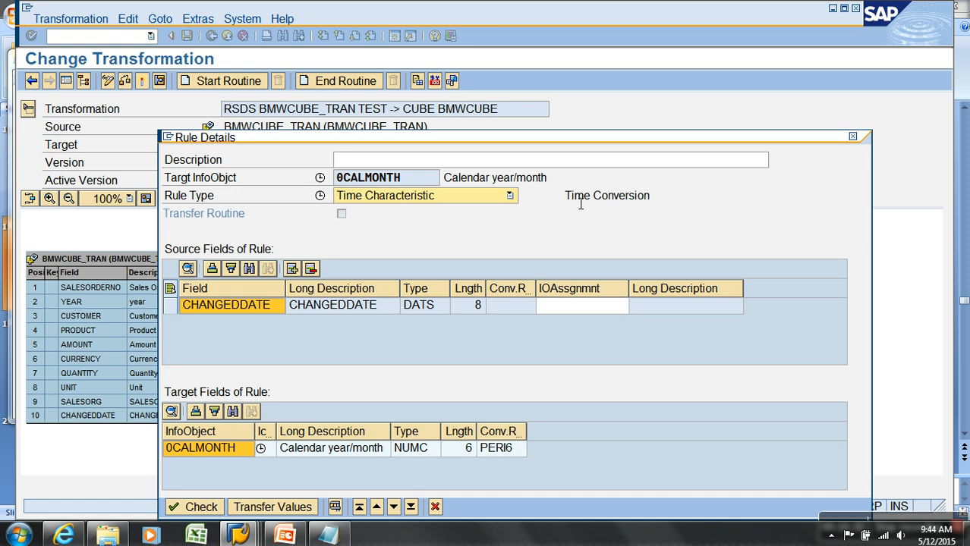
drag(568, 198, 652, 200)
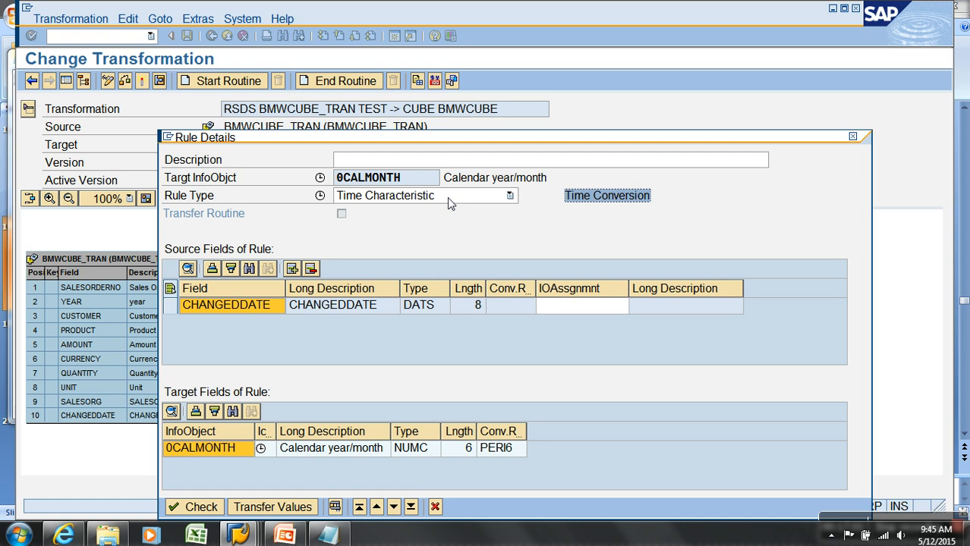
click(297, 507)
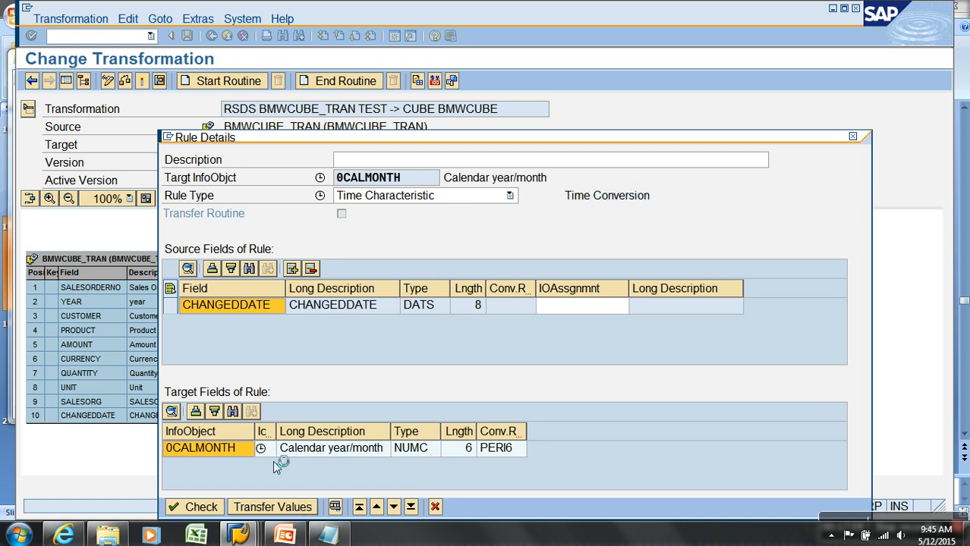
Activate the transformation, accept the log, and return to the modeling overview.
click(142, 80)
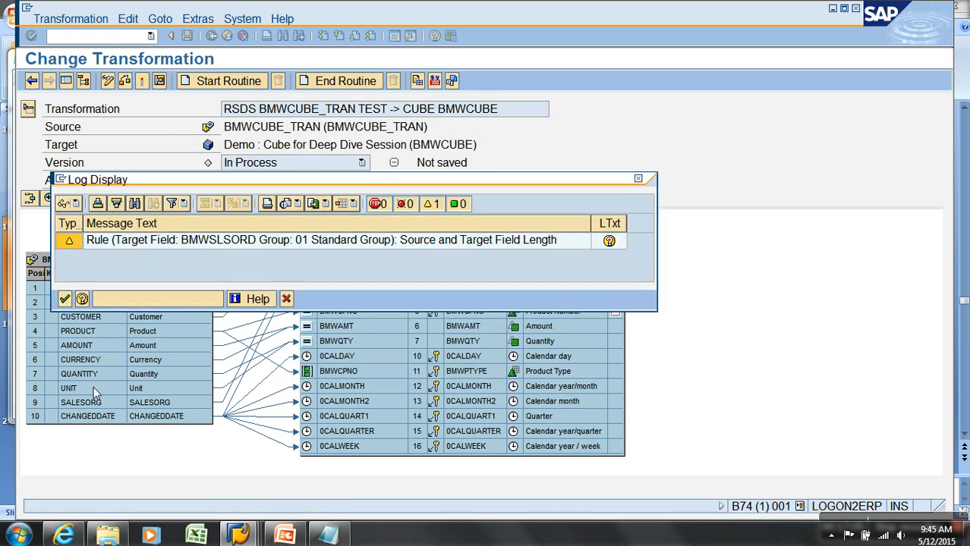
click(63, 299)
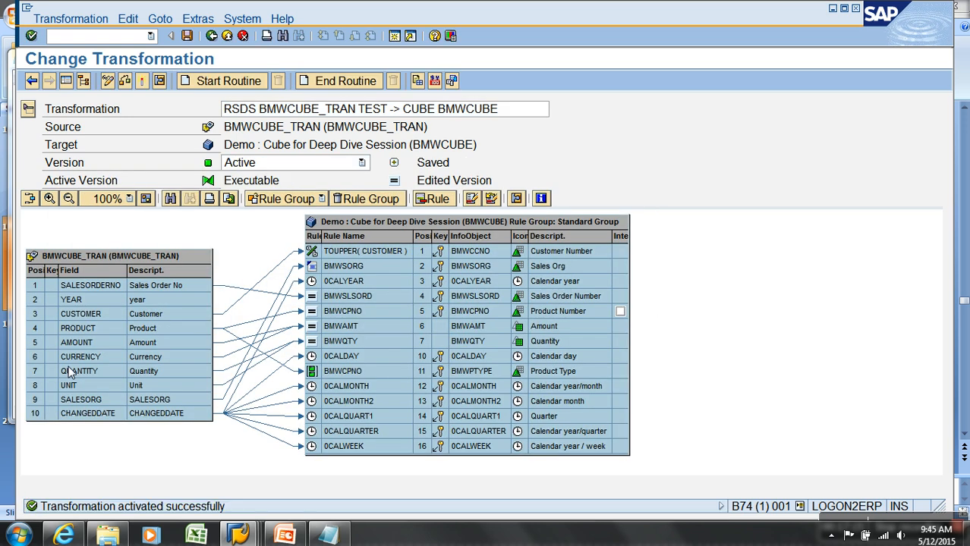
click(211, 36)
Delete all data contents of the BMWCUBE InfoCube and close the deletion log.
right_click(276, 272)
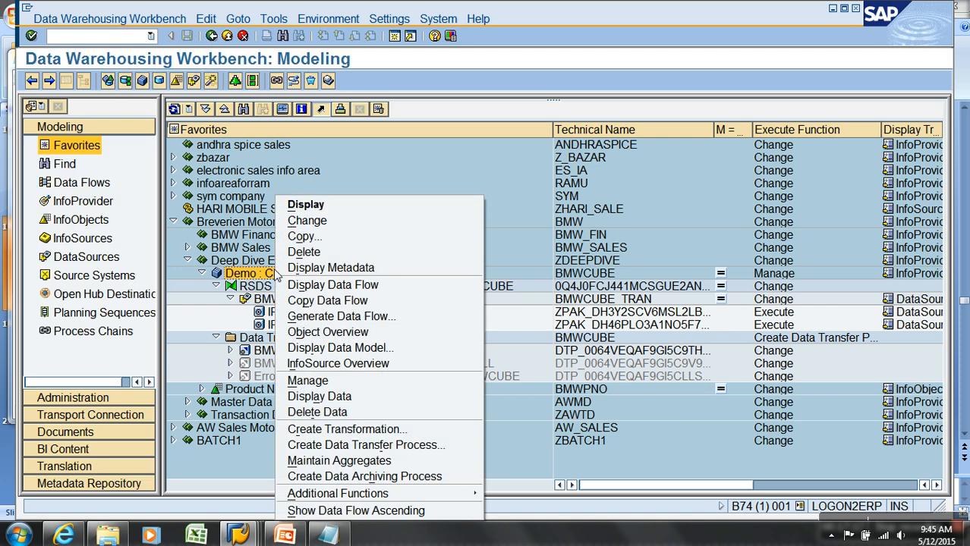
click(326, 411)
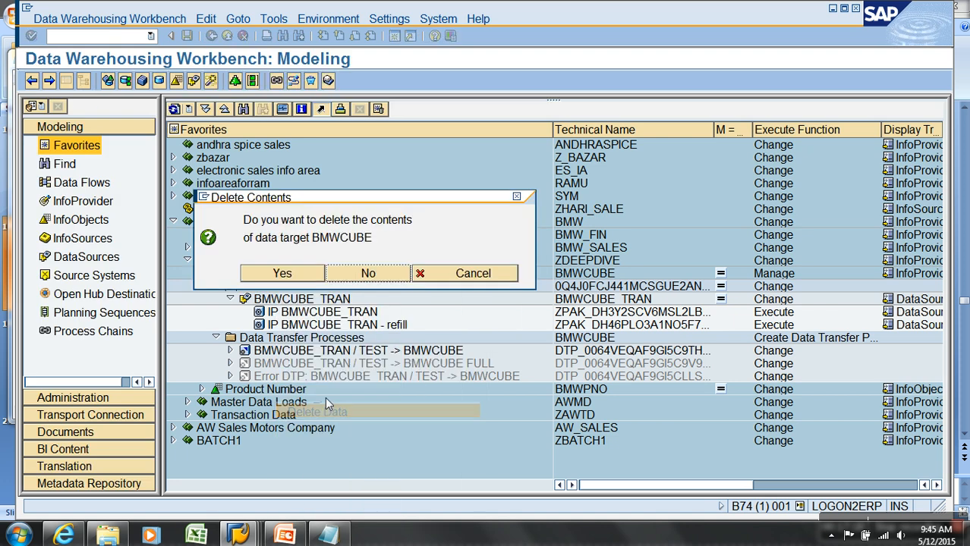
click(301, 272)
click(374, 292)
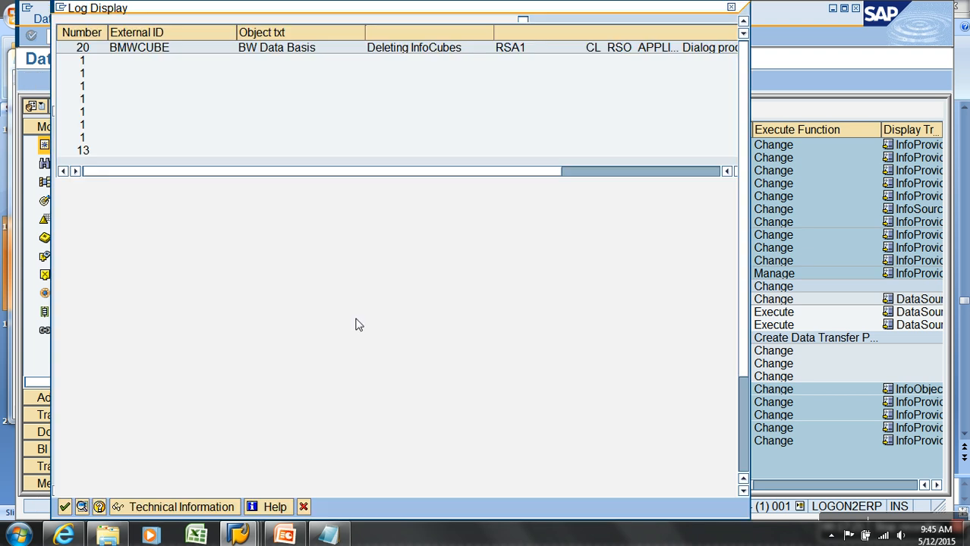
click(65, 507)
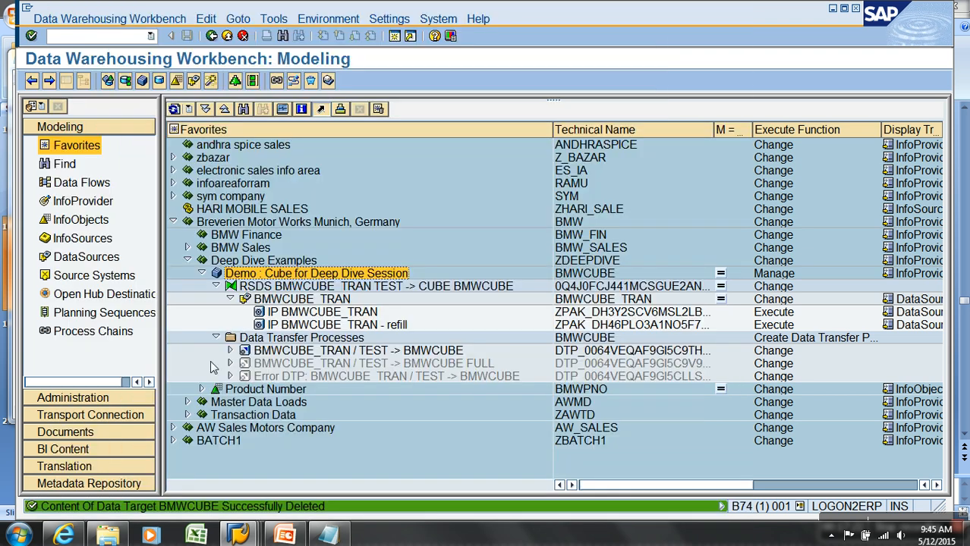
Execute the active data transfer process BMWCUBE_TRAN / TEST -> BMWCUBE and refresh its request in the monitor.
double_click(319, 351)
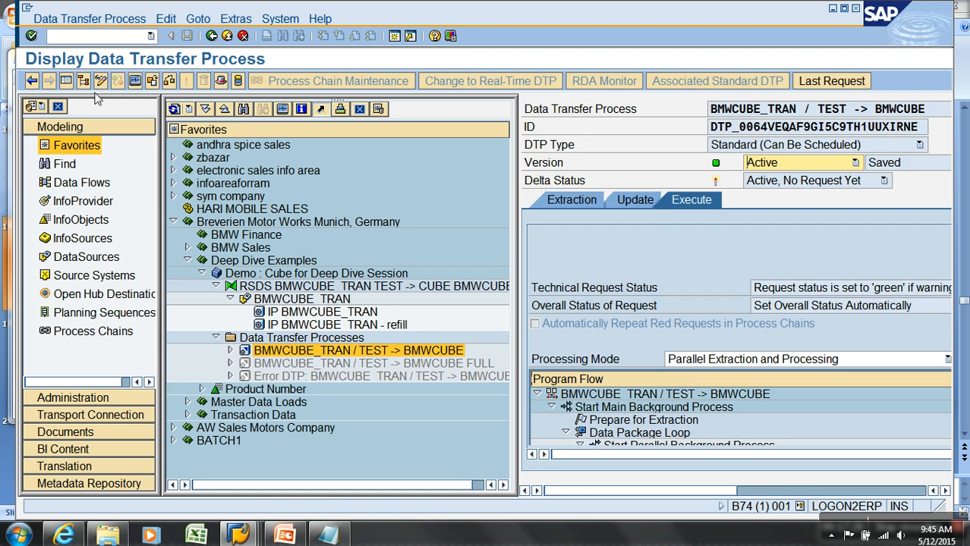
click(66, 80)
click(491, 359)
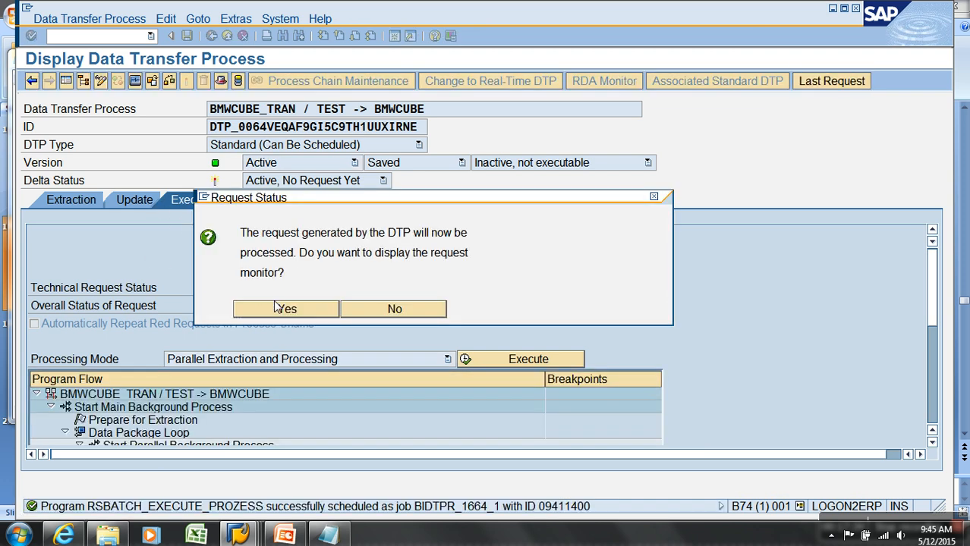
click(273, 310)
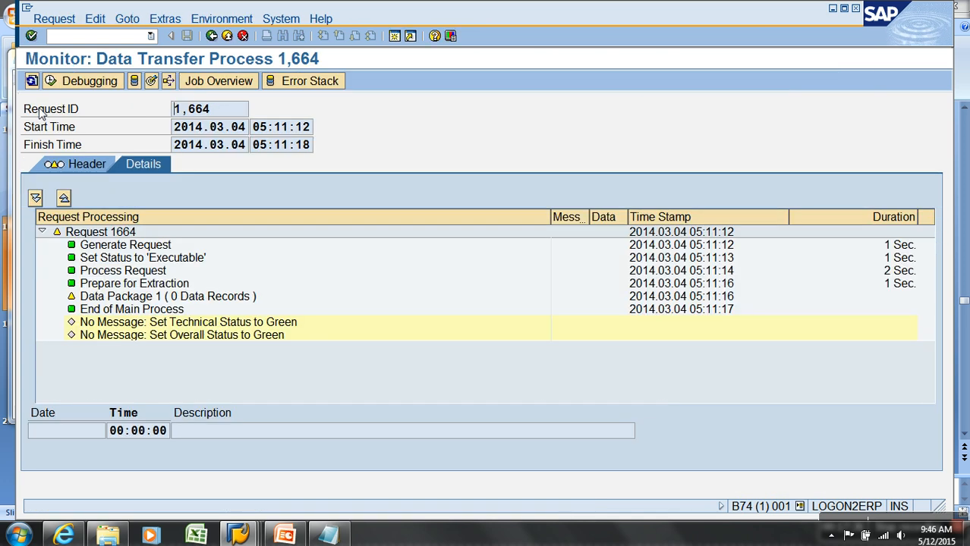
click(32, 82)
click(32, 81)
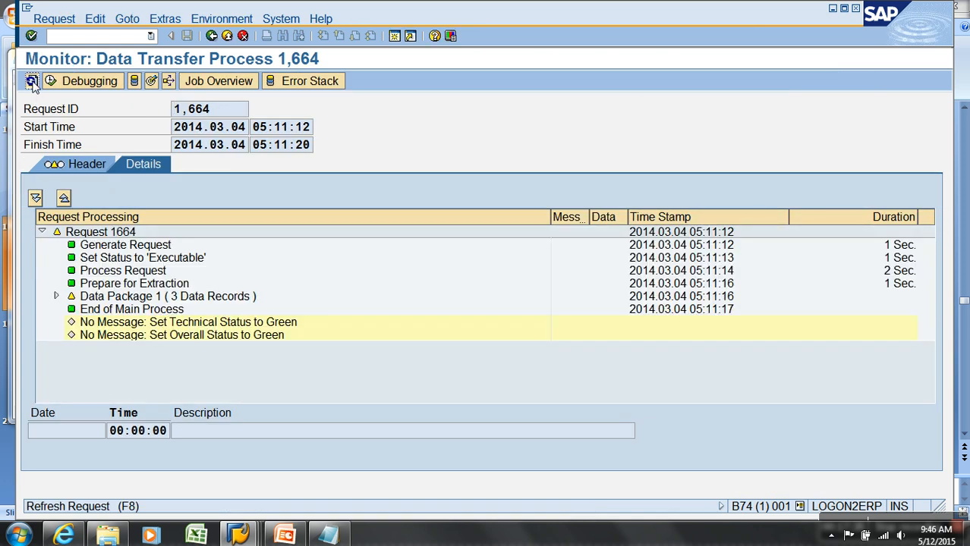
click(32, 81)
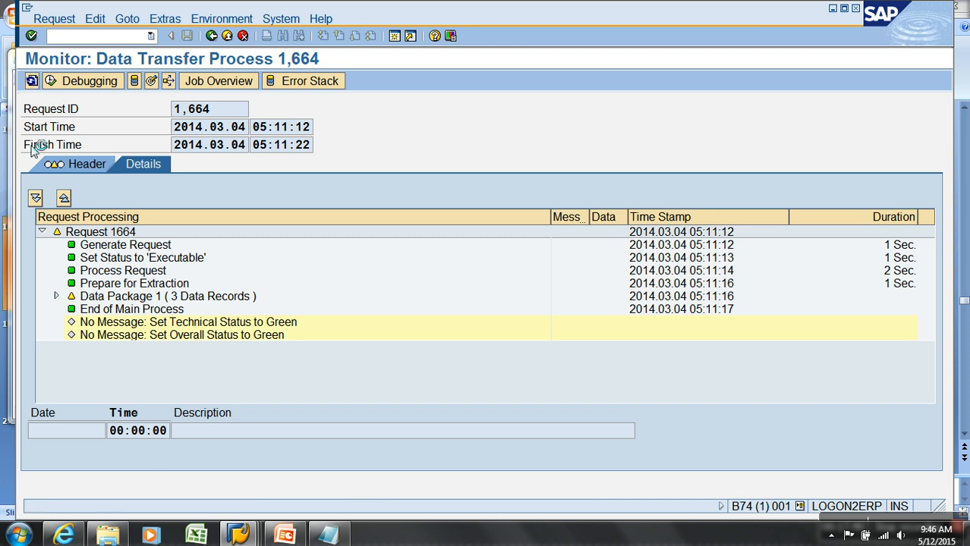
Open the management view of BMWCUBE and display the InfoCube content with all characteristics selected for output.
click(151, 81)
click(49, 287)
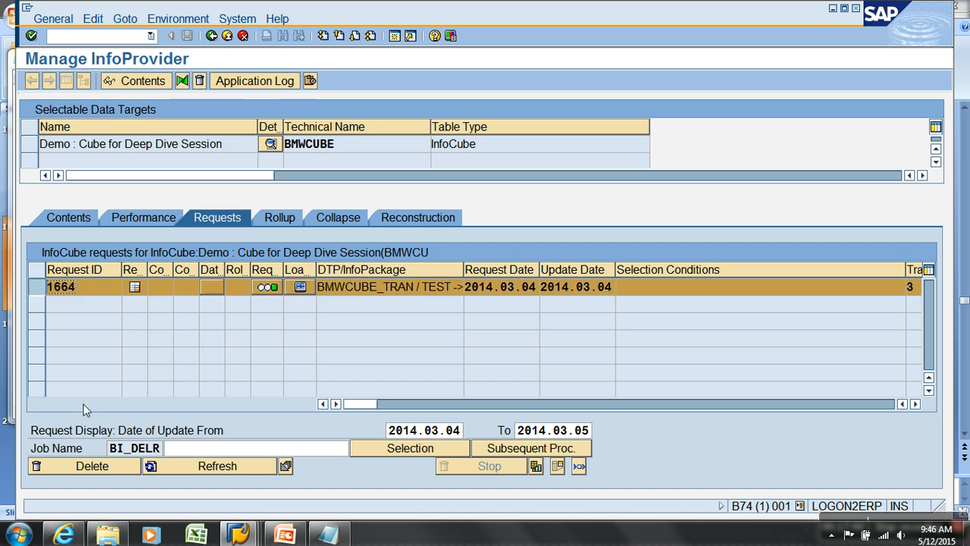
click(73, 220)
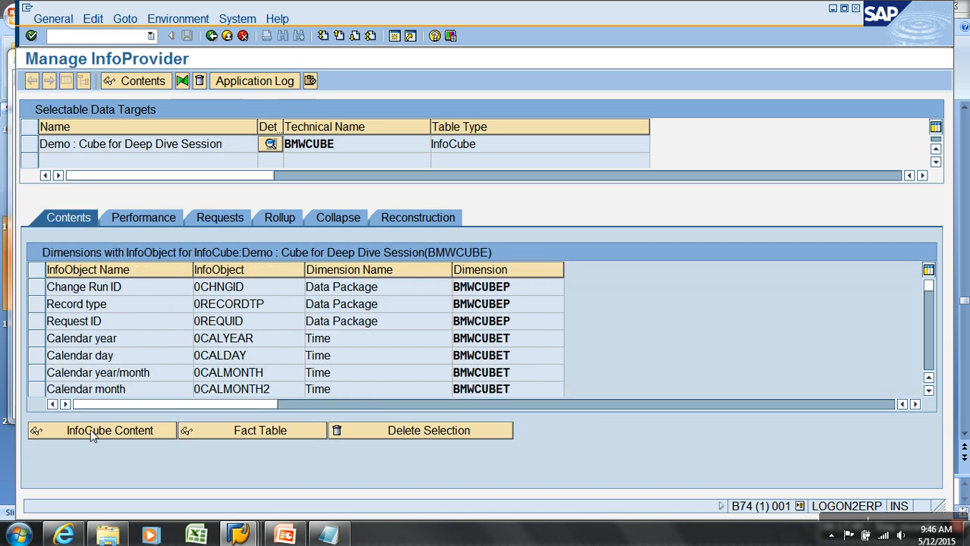
click(90, 433)
click(103, 81)
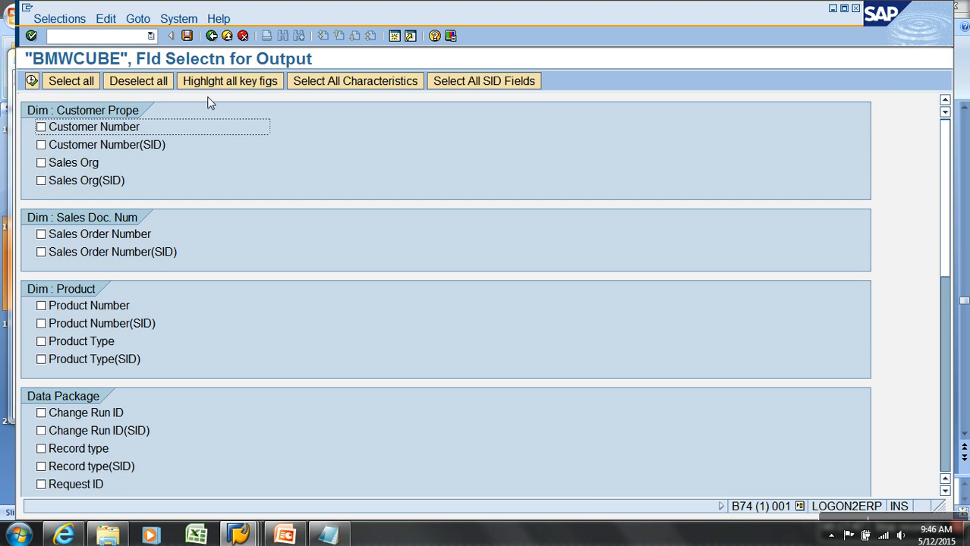
click(32, 81)
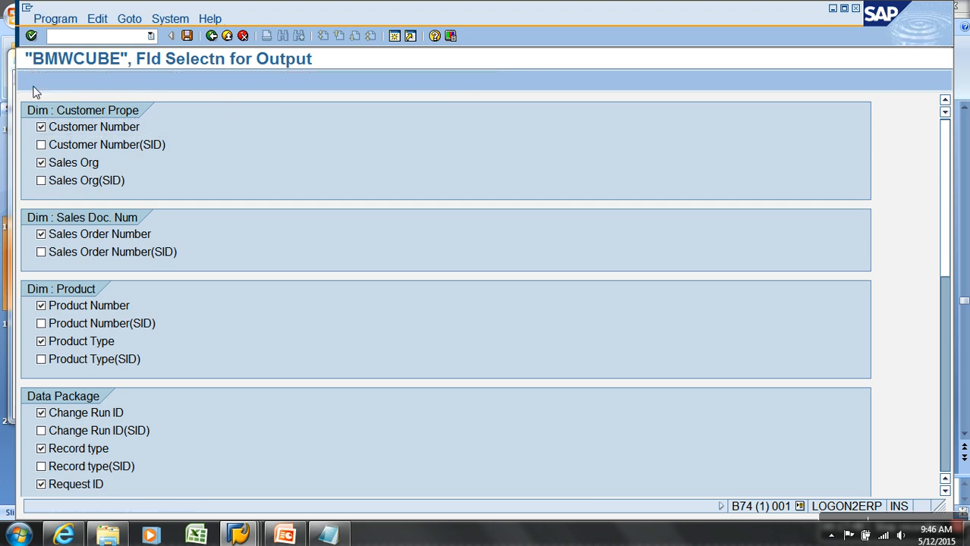
click(32, 81)
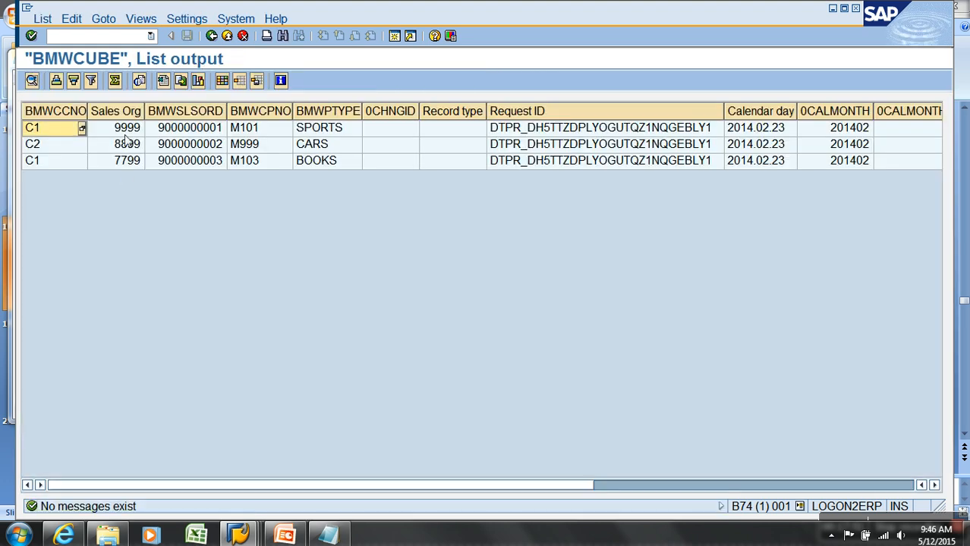
Examine the sales organization, calendar day, month, quarter and week columns in the BMWCUBE list output.
click(126, 111)
drag(562, 488, 706, 487)
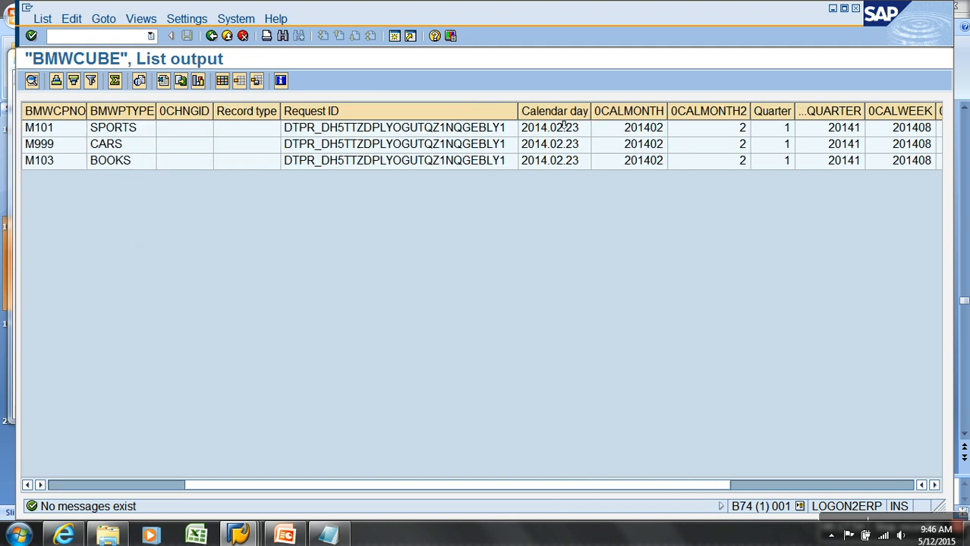
click(555, 111)
click(646, 113)
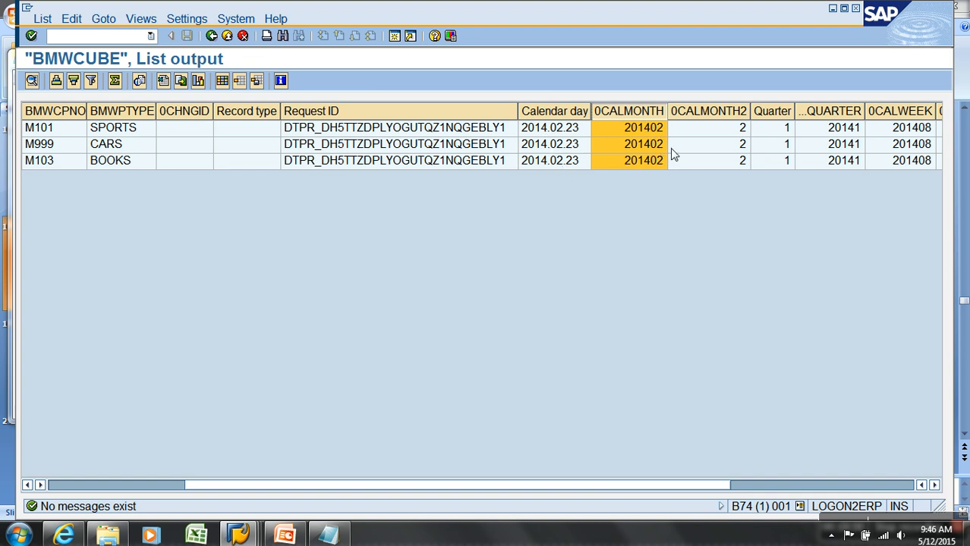
click(718, 114)
click(756, 116)
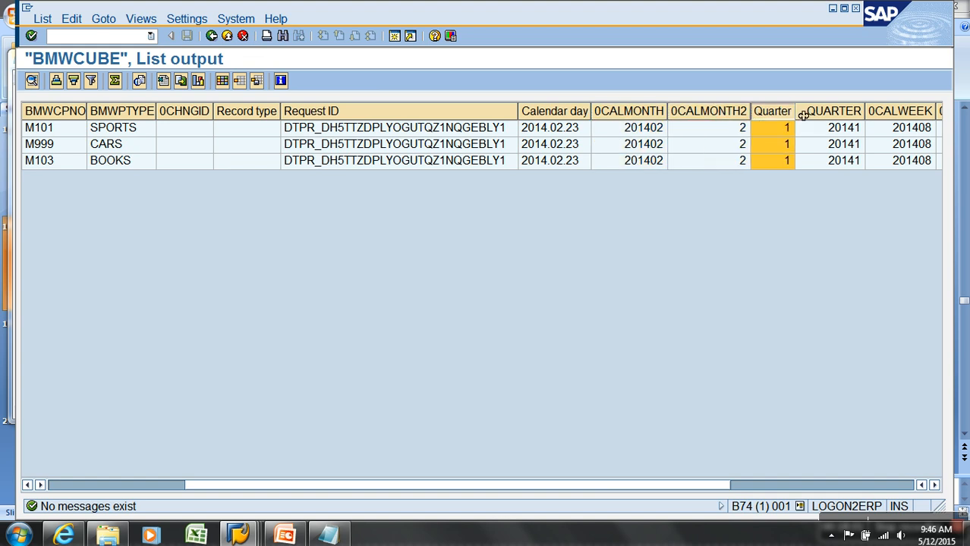
click(827, 112)
drag(721, 484, 768, 485)
click(855, 122)
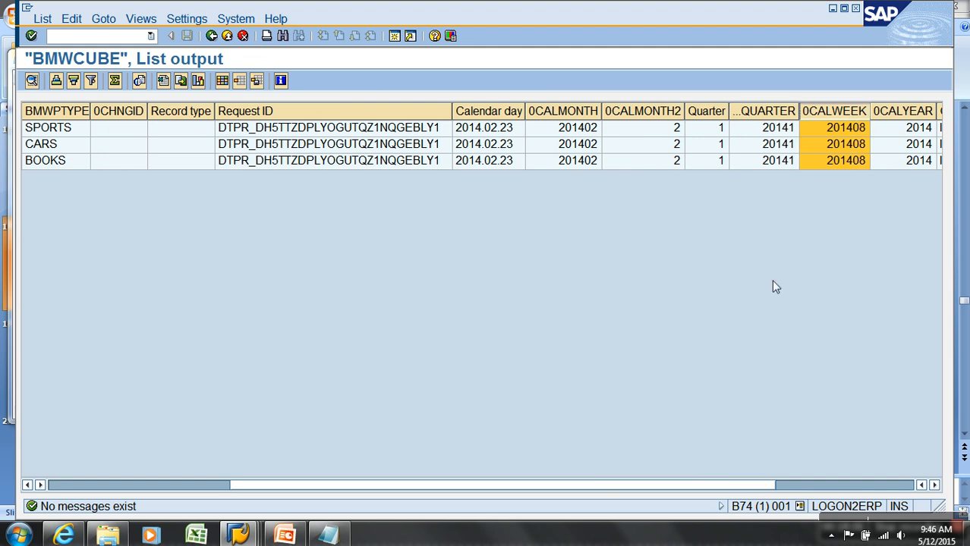
Check the calendar year column in the BMWCUBE list output and return to the Data Warehousing Workbench modeling overview.
drag(711, 487, 757, 497)
click(841, 112)
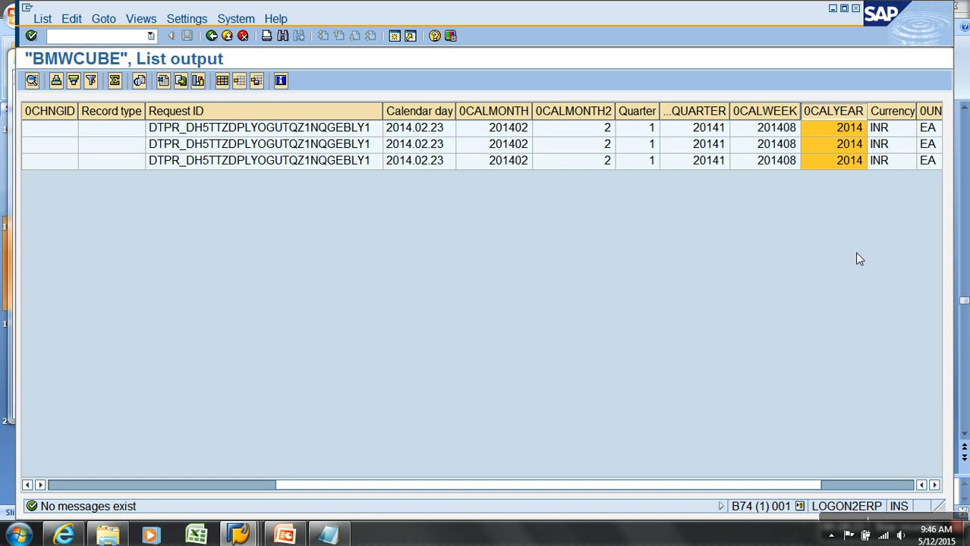
click(226, 36)
click(226, 36)
click(226, 37)
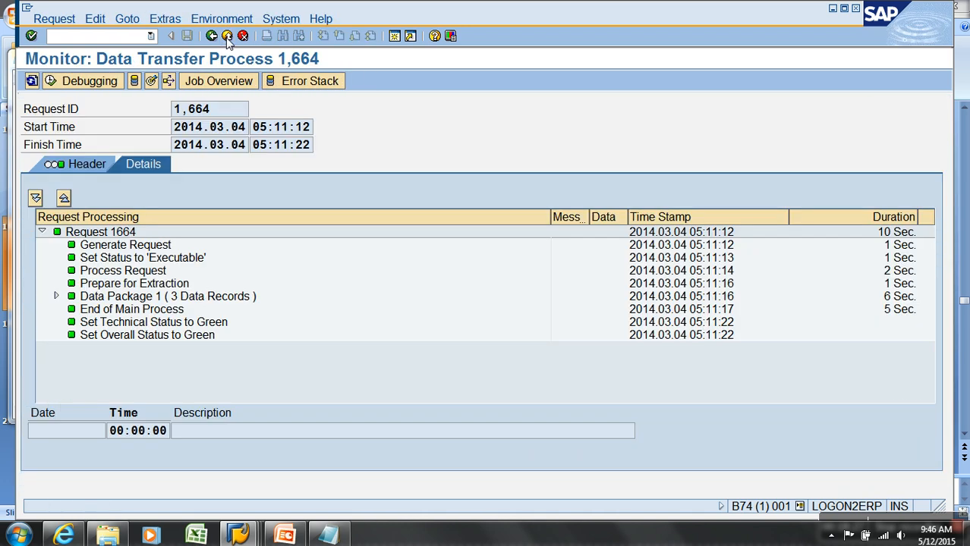
click(226, 37)
click(226, 36)
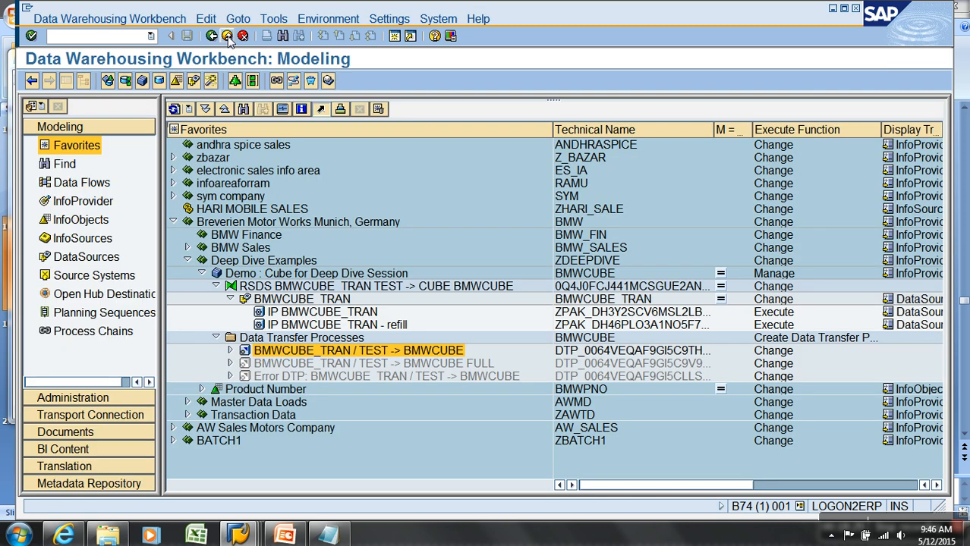
Switch to the PowerPoint presentation, view slide 19 explaining the time characteristic rule types, and return to the SAP workbench.
click(278, 535)
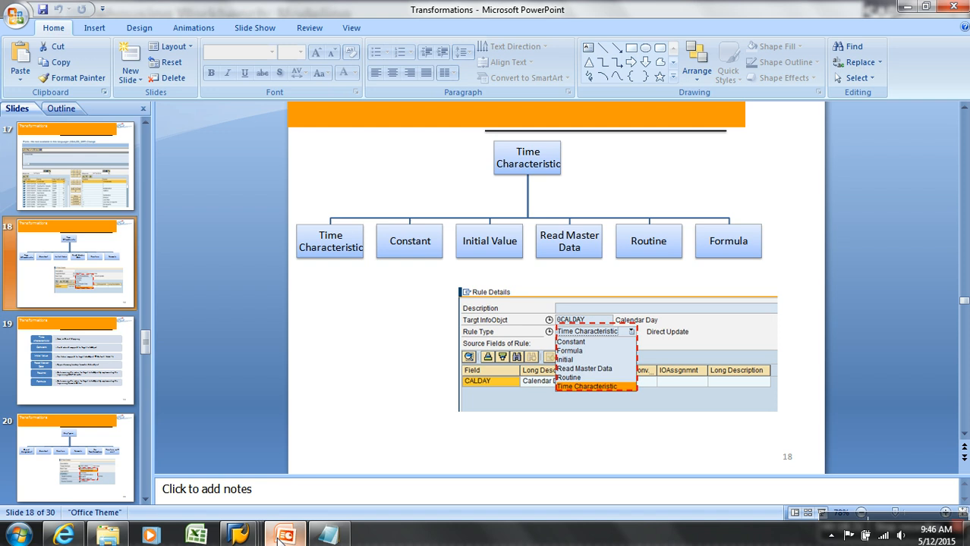
click(73, 381)
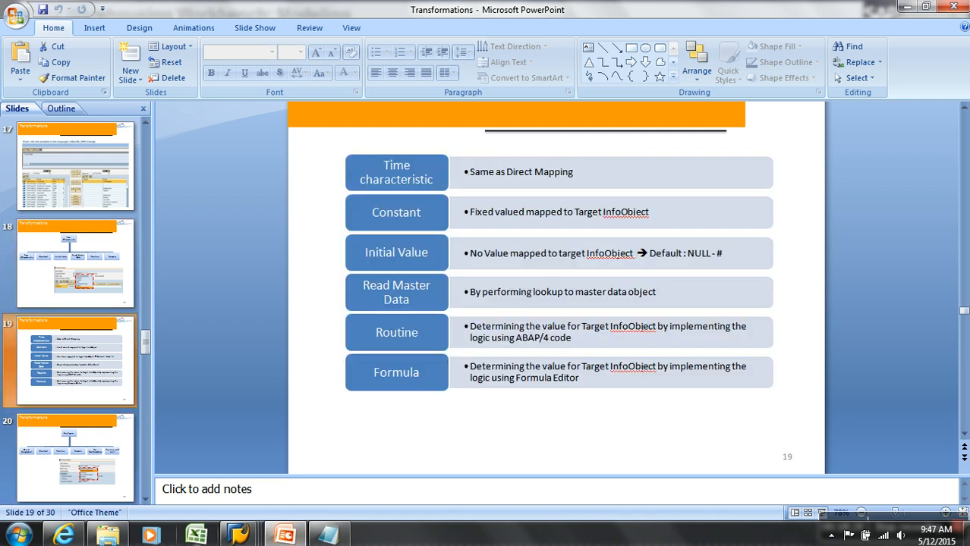
mouse_move(237, 535)
click(239, 486)
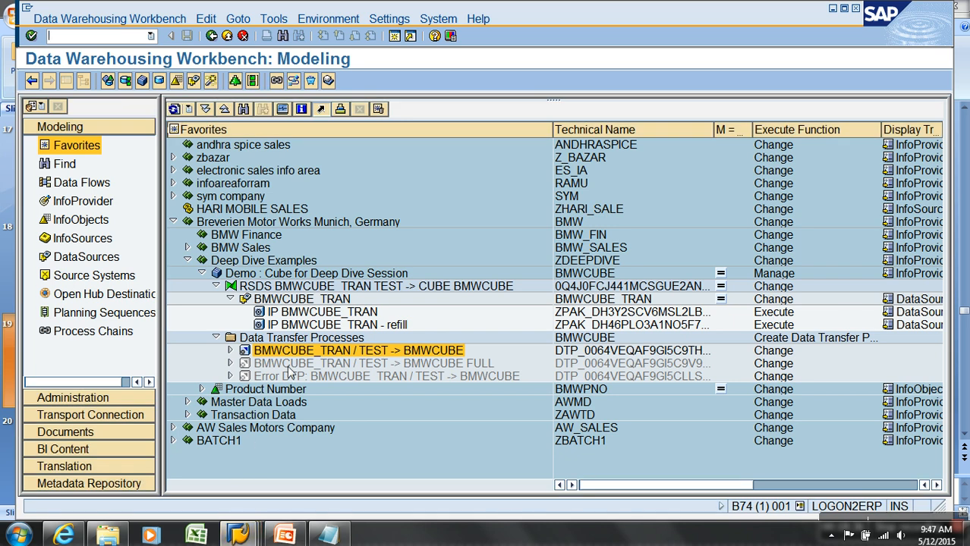
Open the transformation RSDS BMWCUBE_TRAN TEST -> CUBE BMWCUBE in change mode and hide the navigation area and tree.
right_click(324, 292)
click(353, 314)
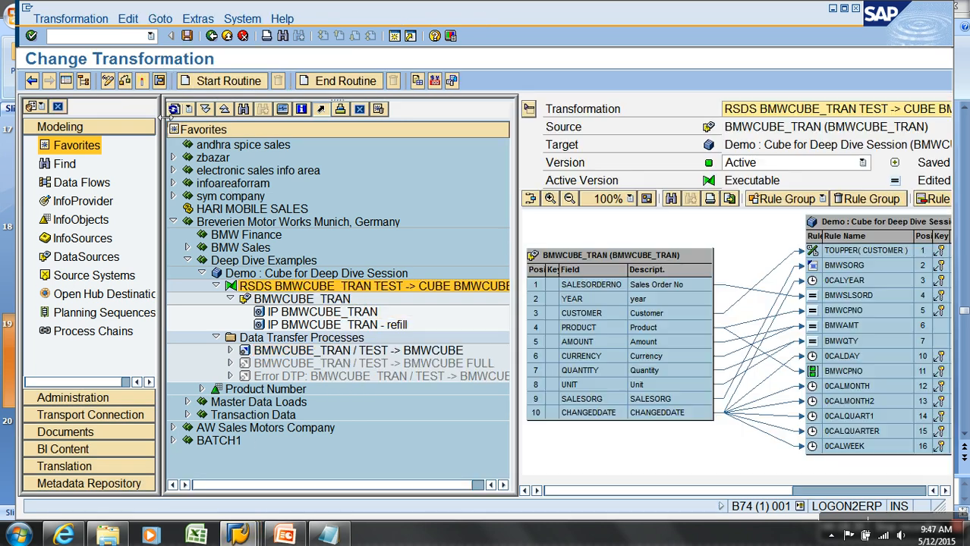
click(66, 81)
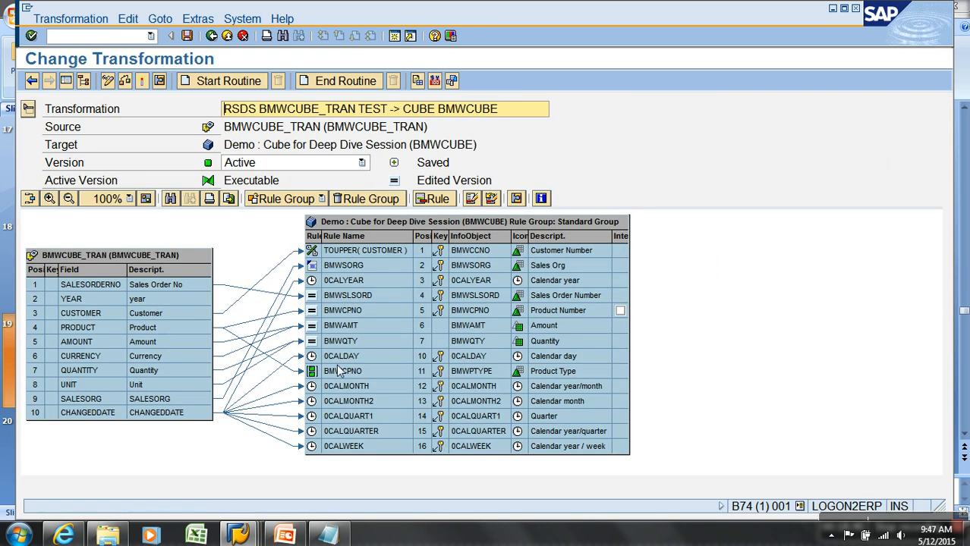
Examine the rule details of the Amount key figure BMWAMT, including its target field and source currency, and close them unchanged.
right_click(555, 328)
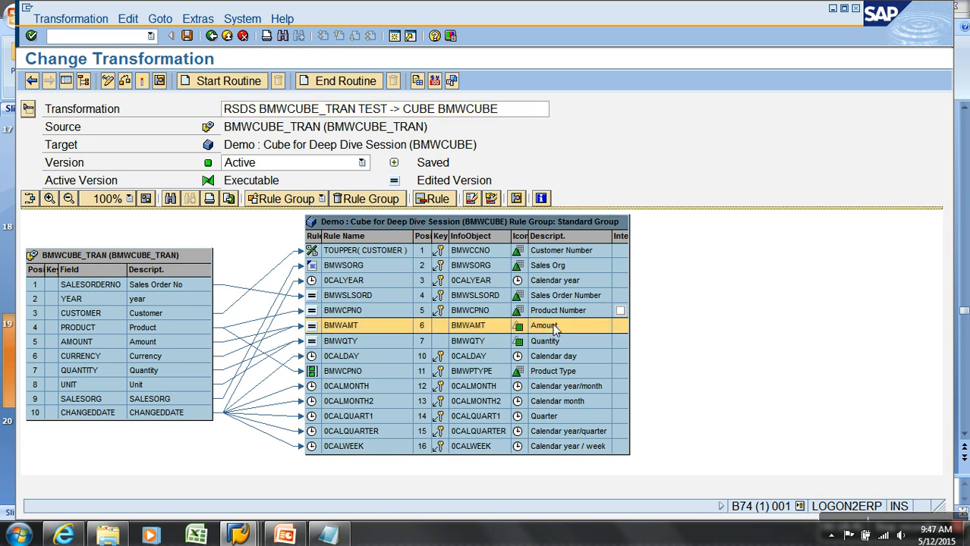
click(588, 334)
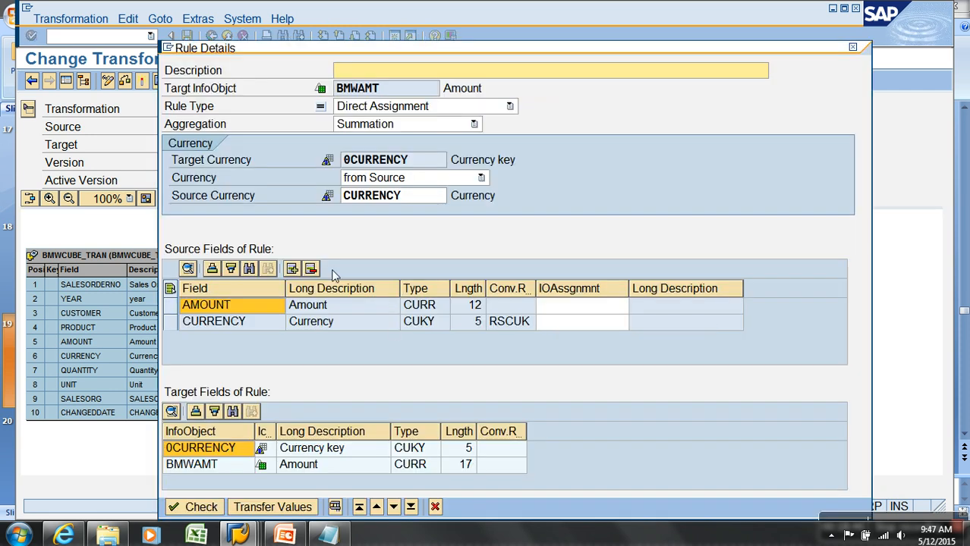
click(341, 465)
drag(420, 196, 347, 195)
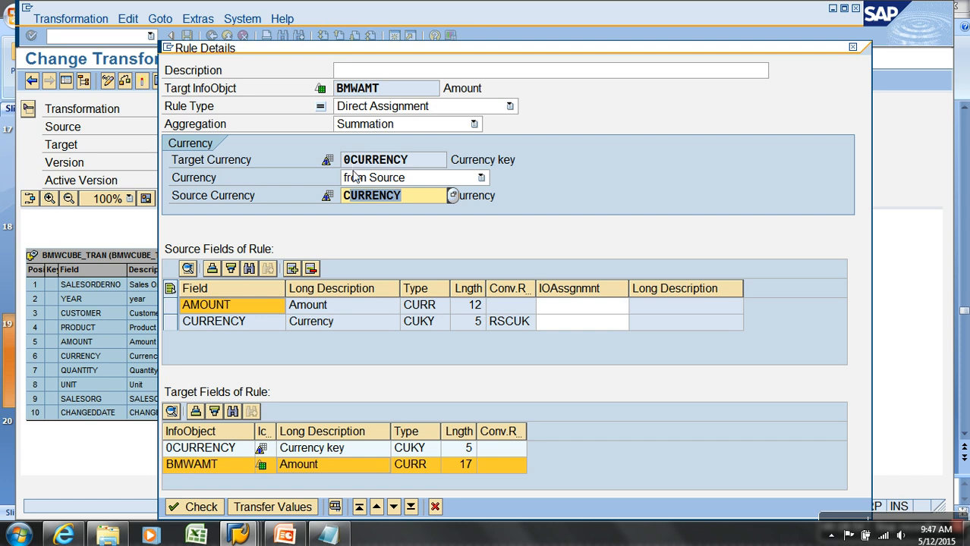
click(442, 507)
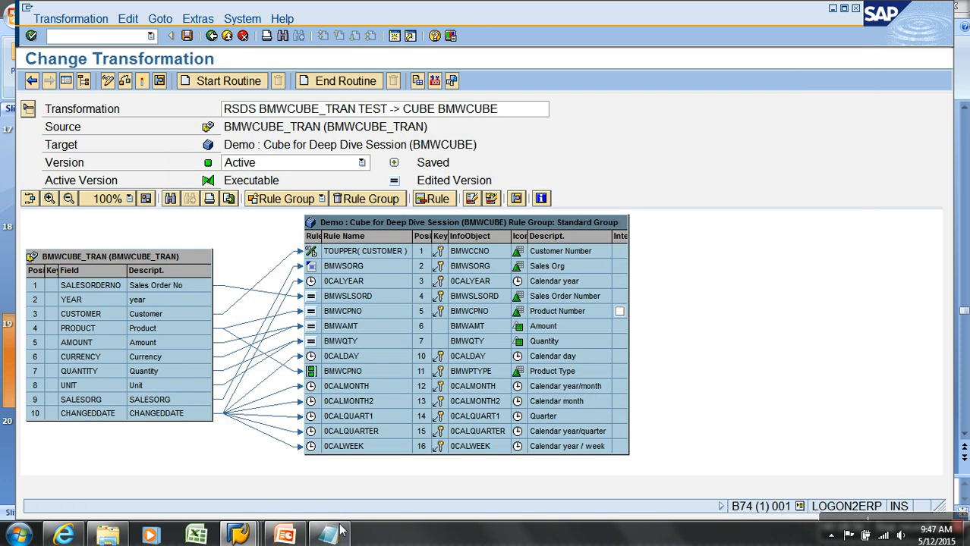
Switch to the PowerPoint presentation, start the slide show from slide 19 and advance to the Key figure rule types slide.
click(285, 536)
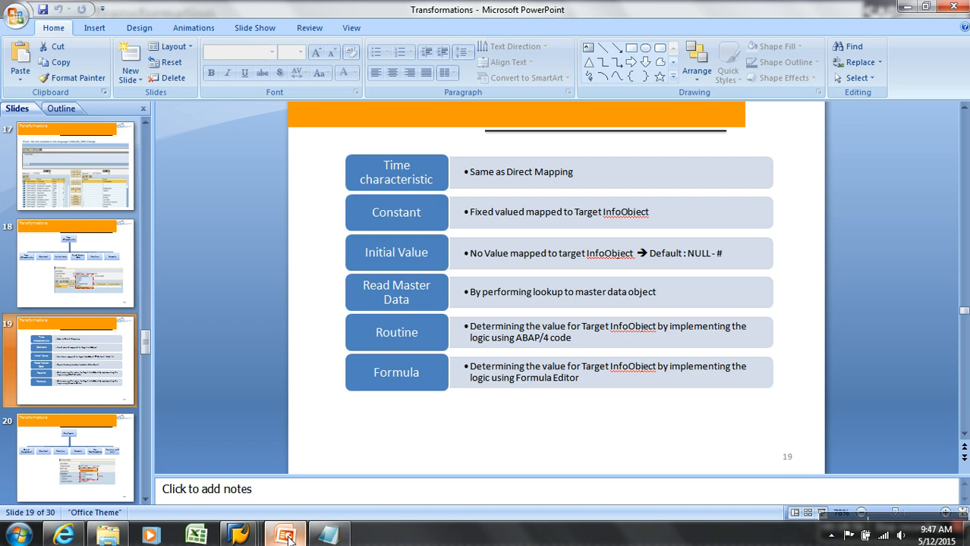
click(819, 513)
key(Right)
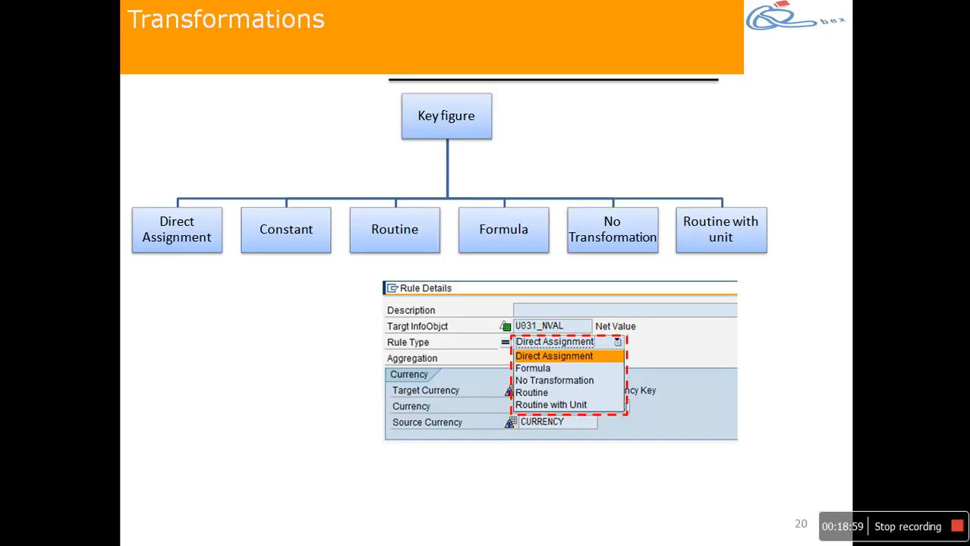